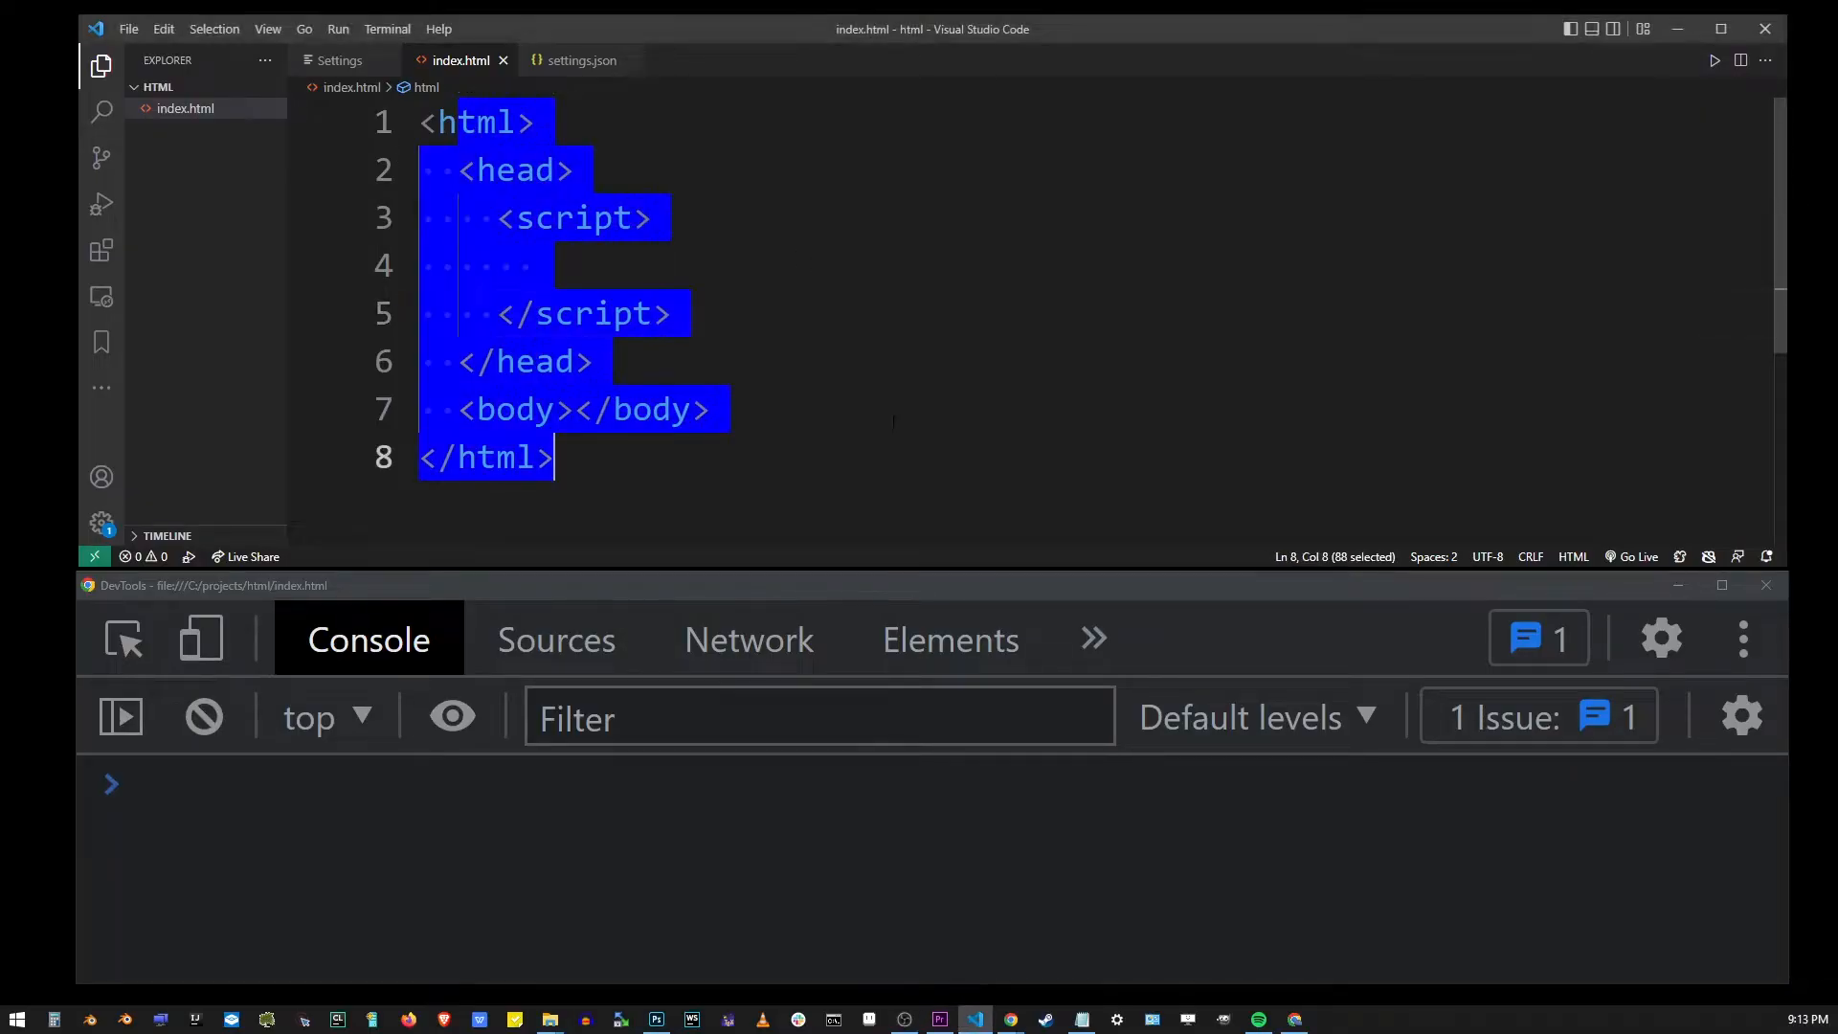
- Define const url holding the pasted London weatherapi URL inside the script block
click(711, 409)
drag(497, 218, 672, 314)
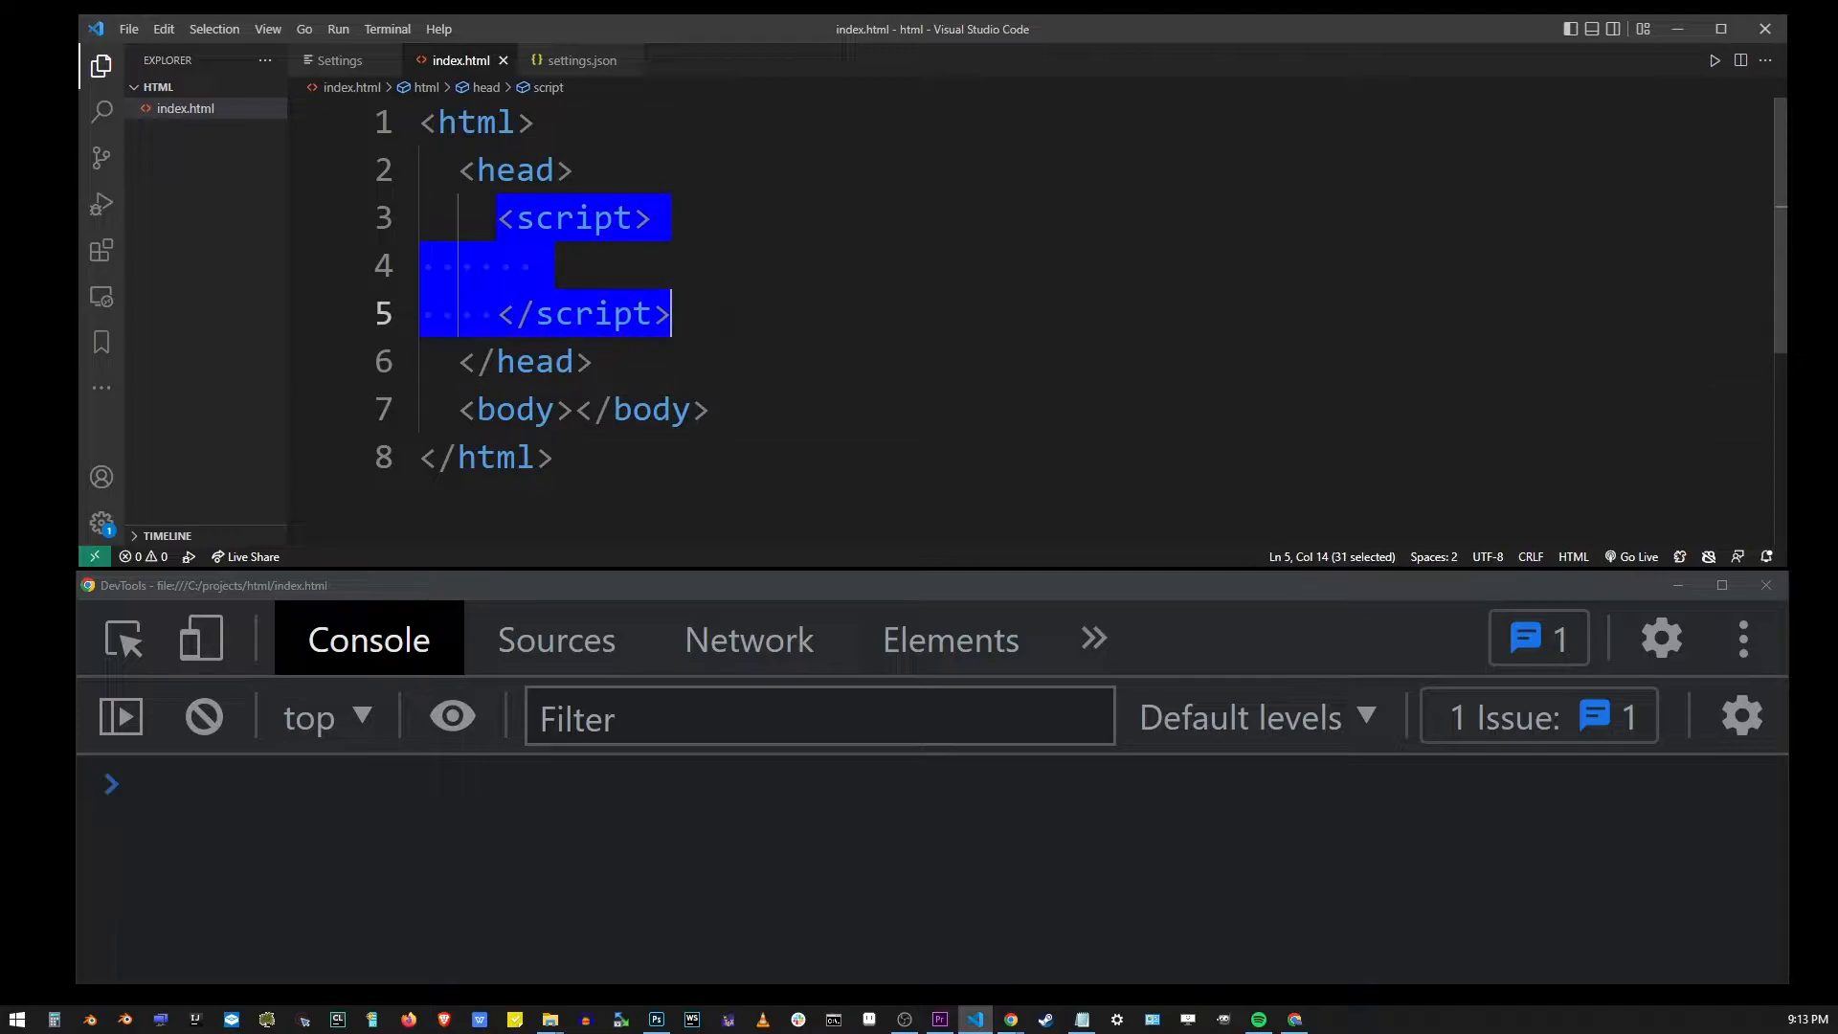
click(712, 266)
text(const ur)
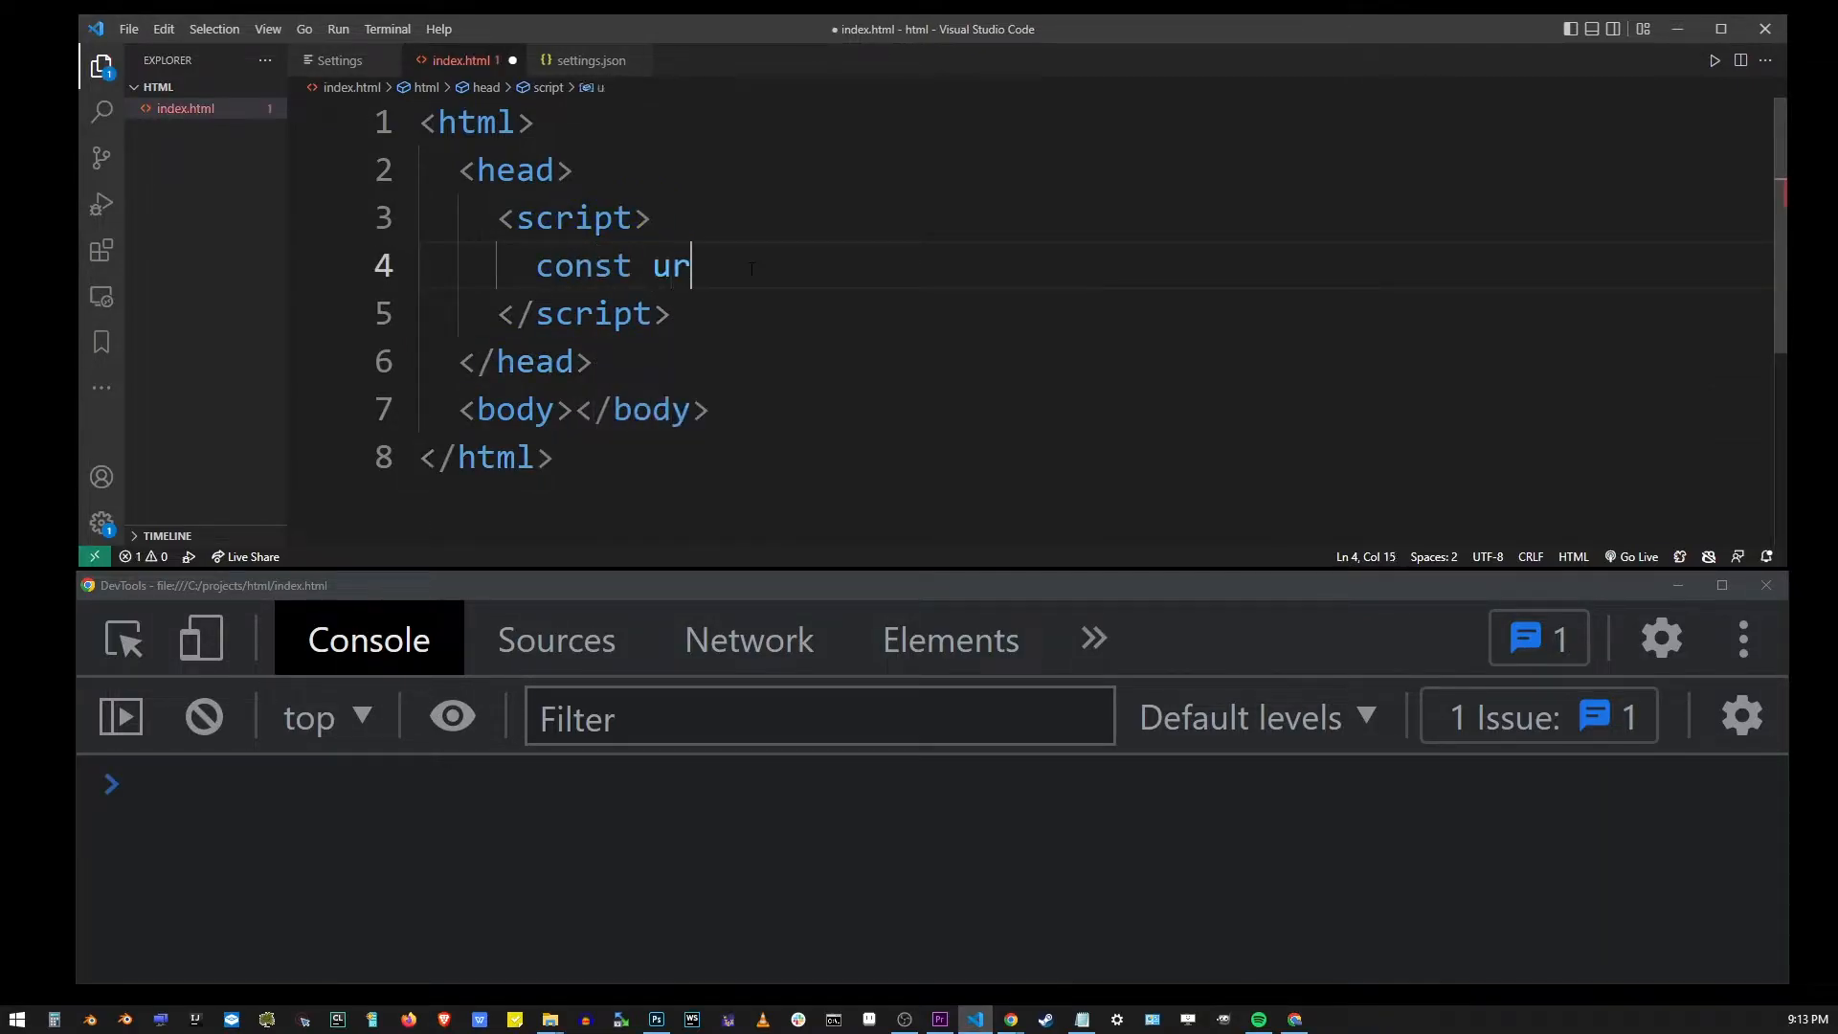
text(l = "";)
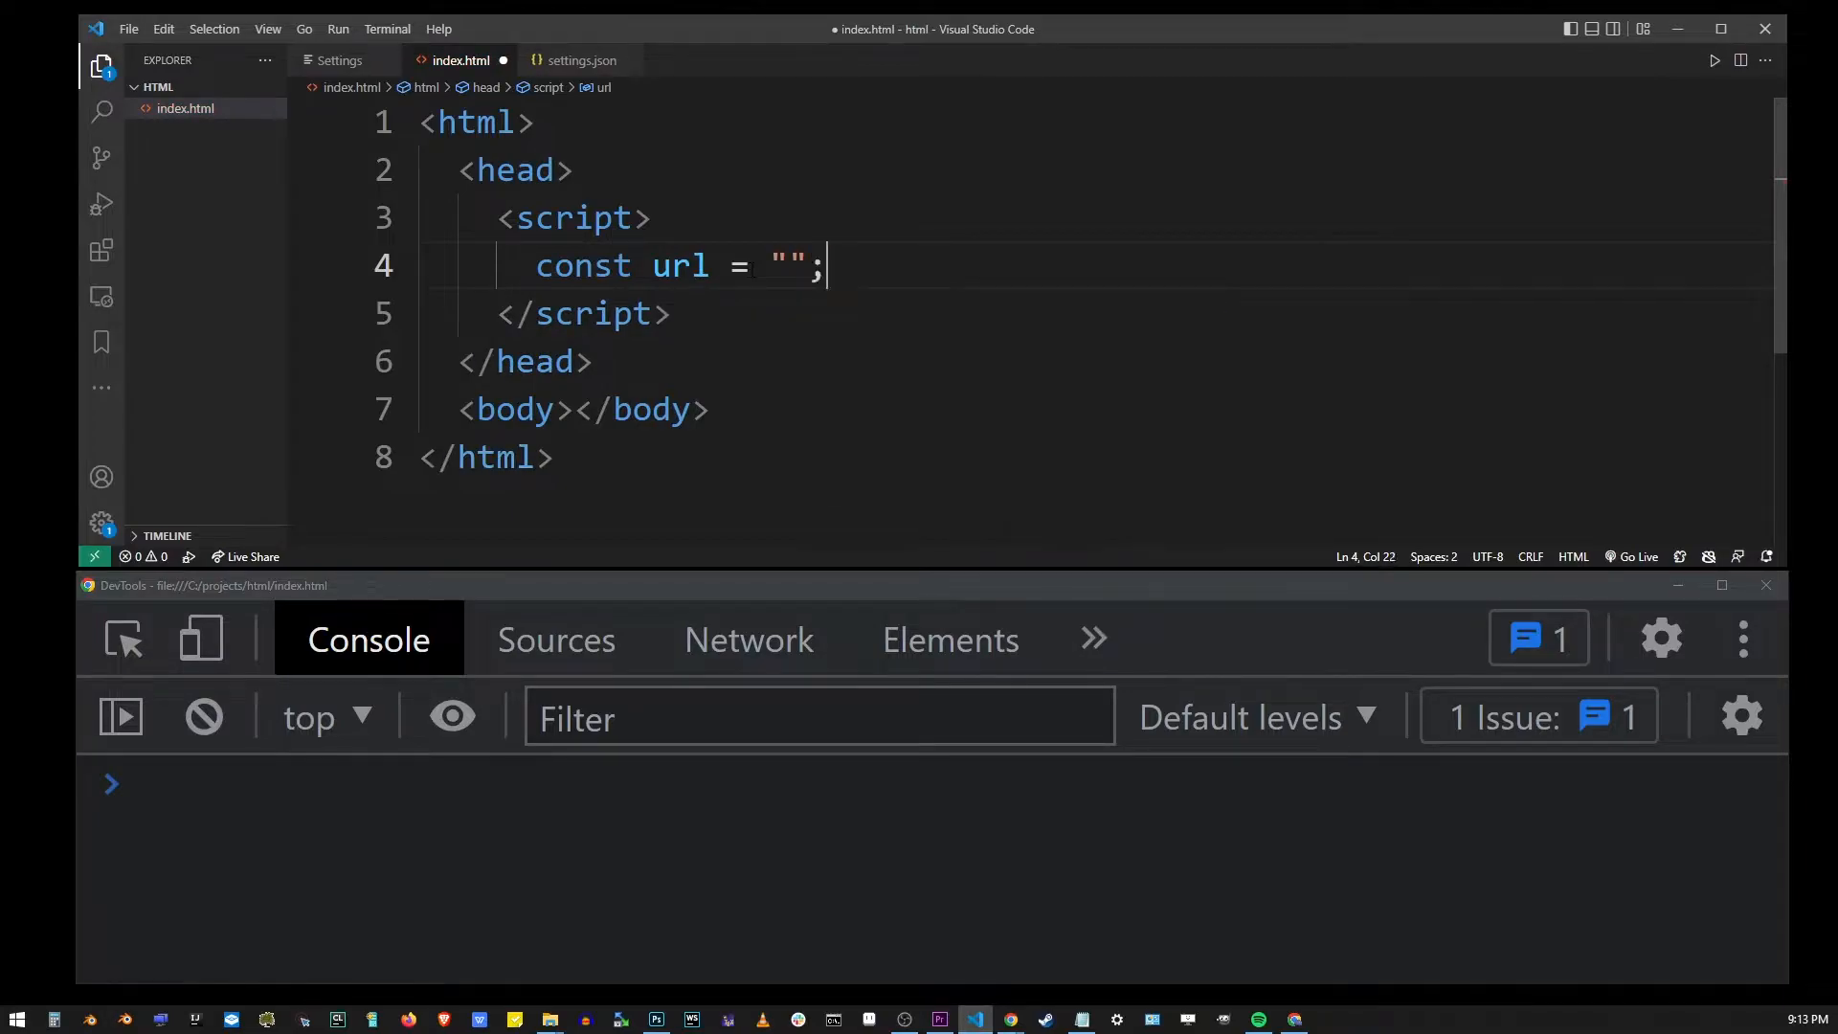
key(Left)
key(Left)
key(ctrl+v)
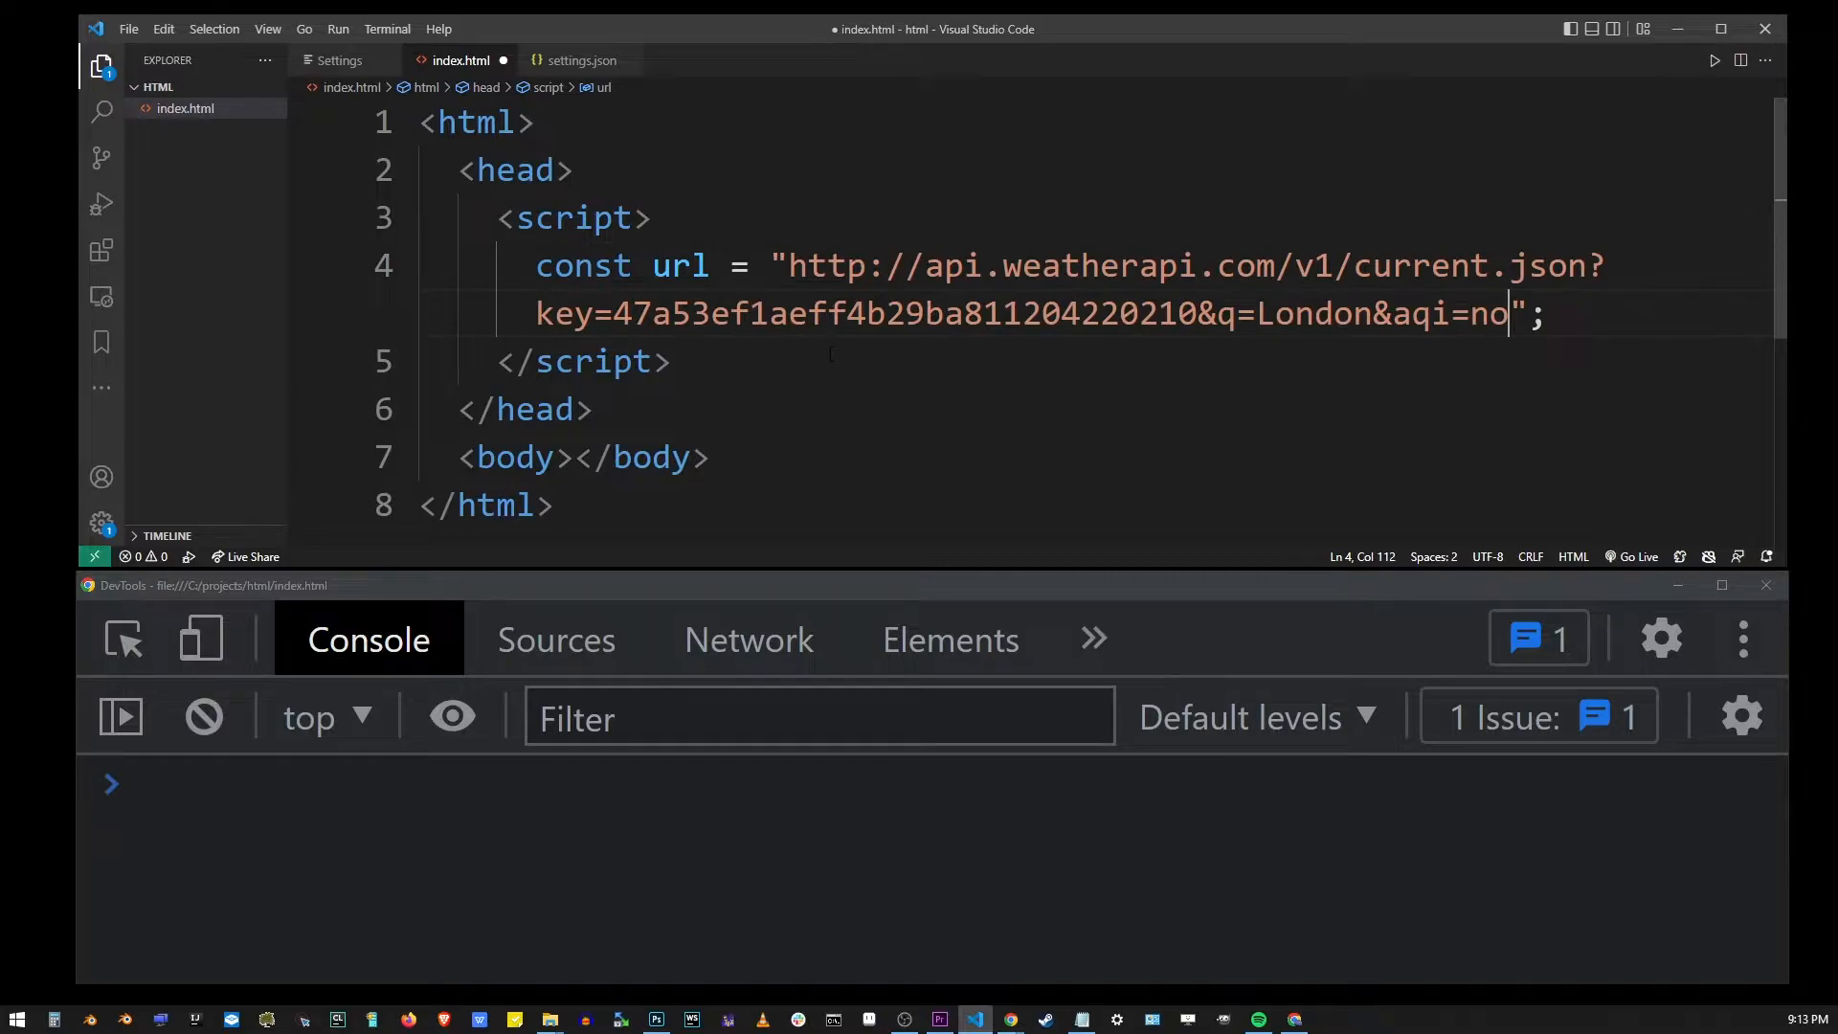
key(End)
key(Return)
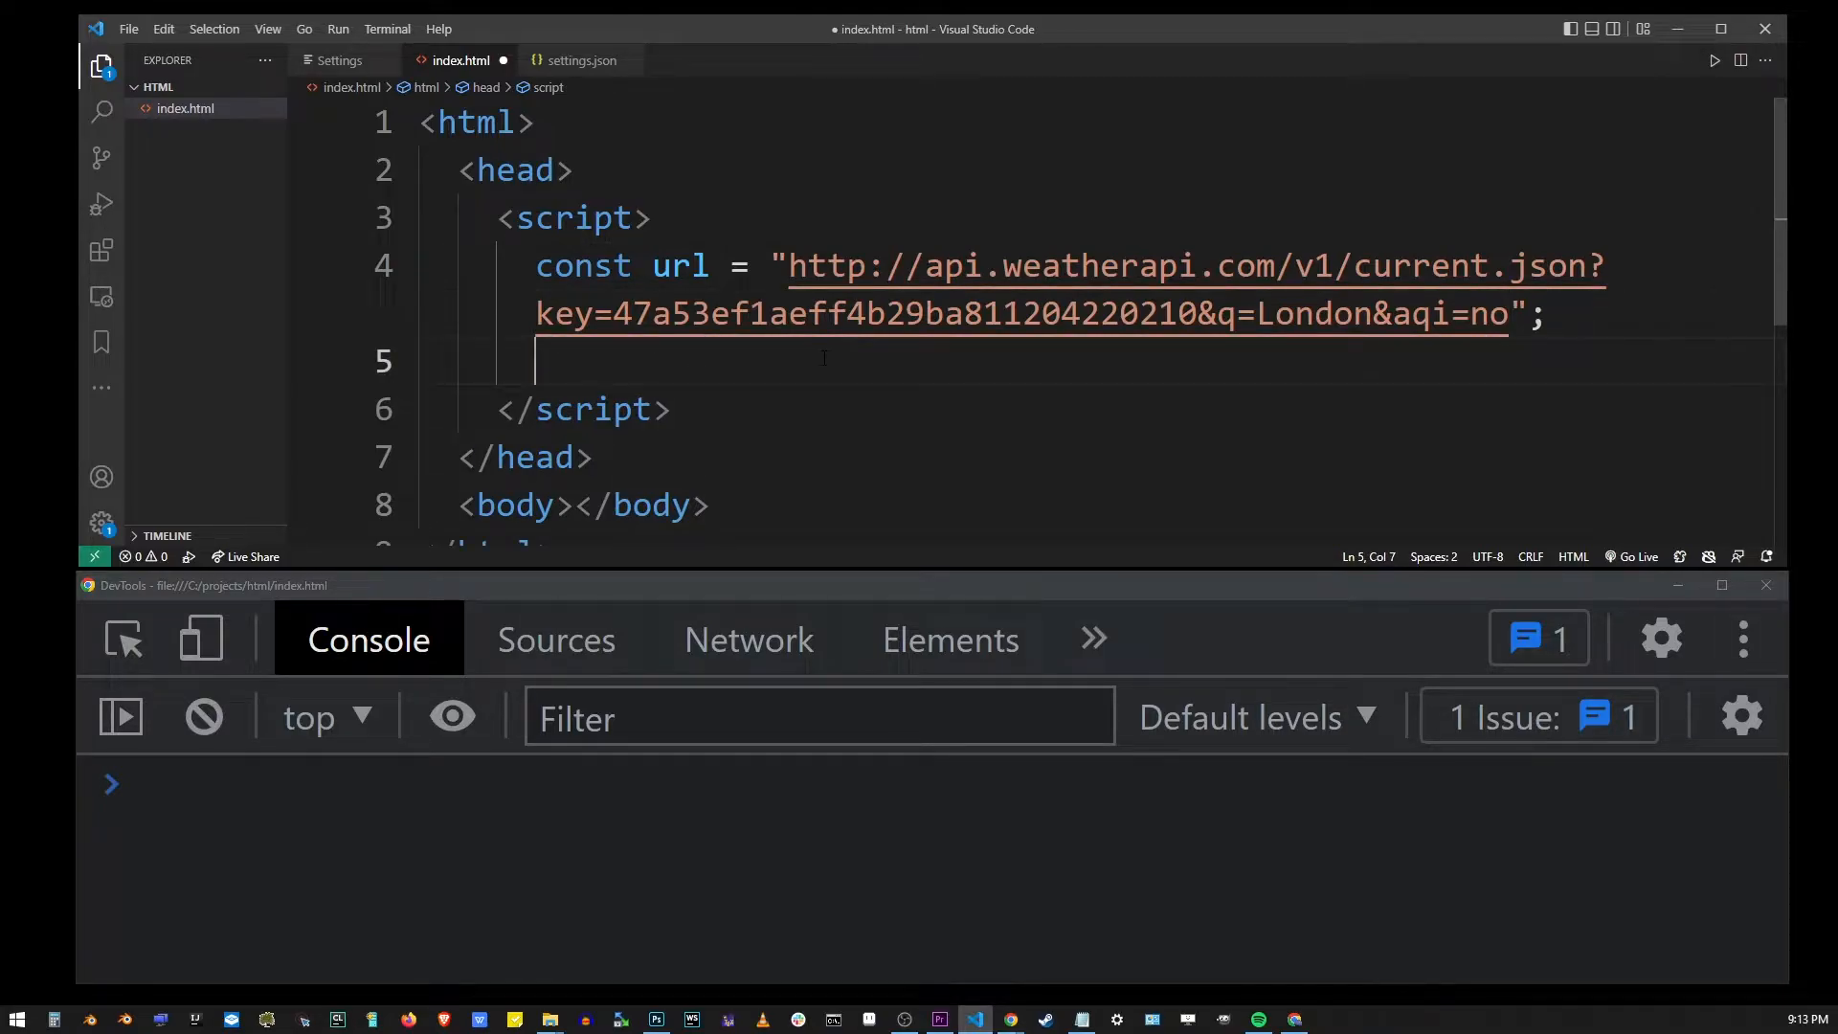
text(const )
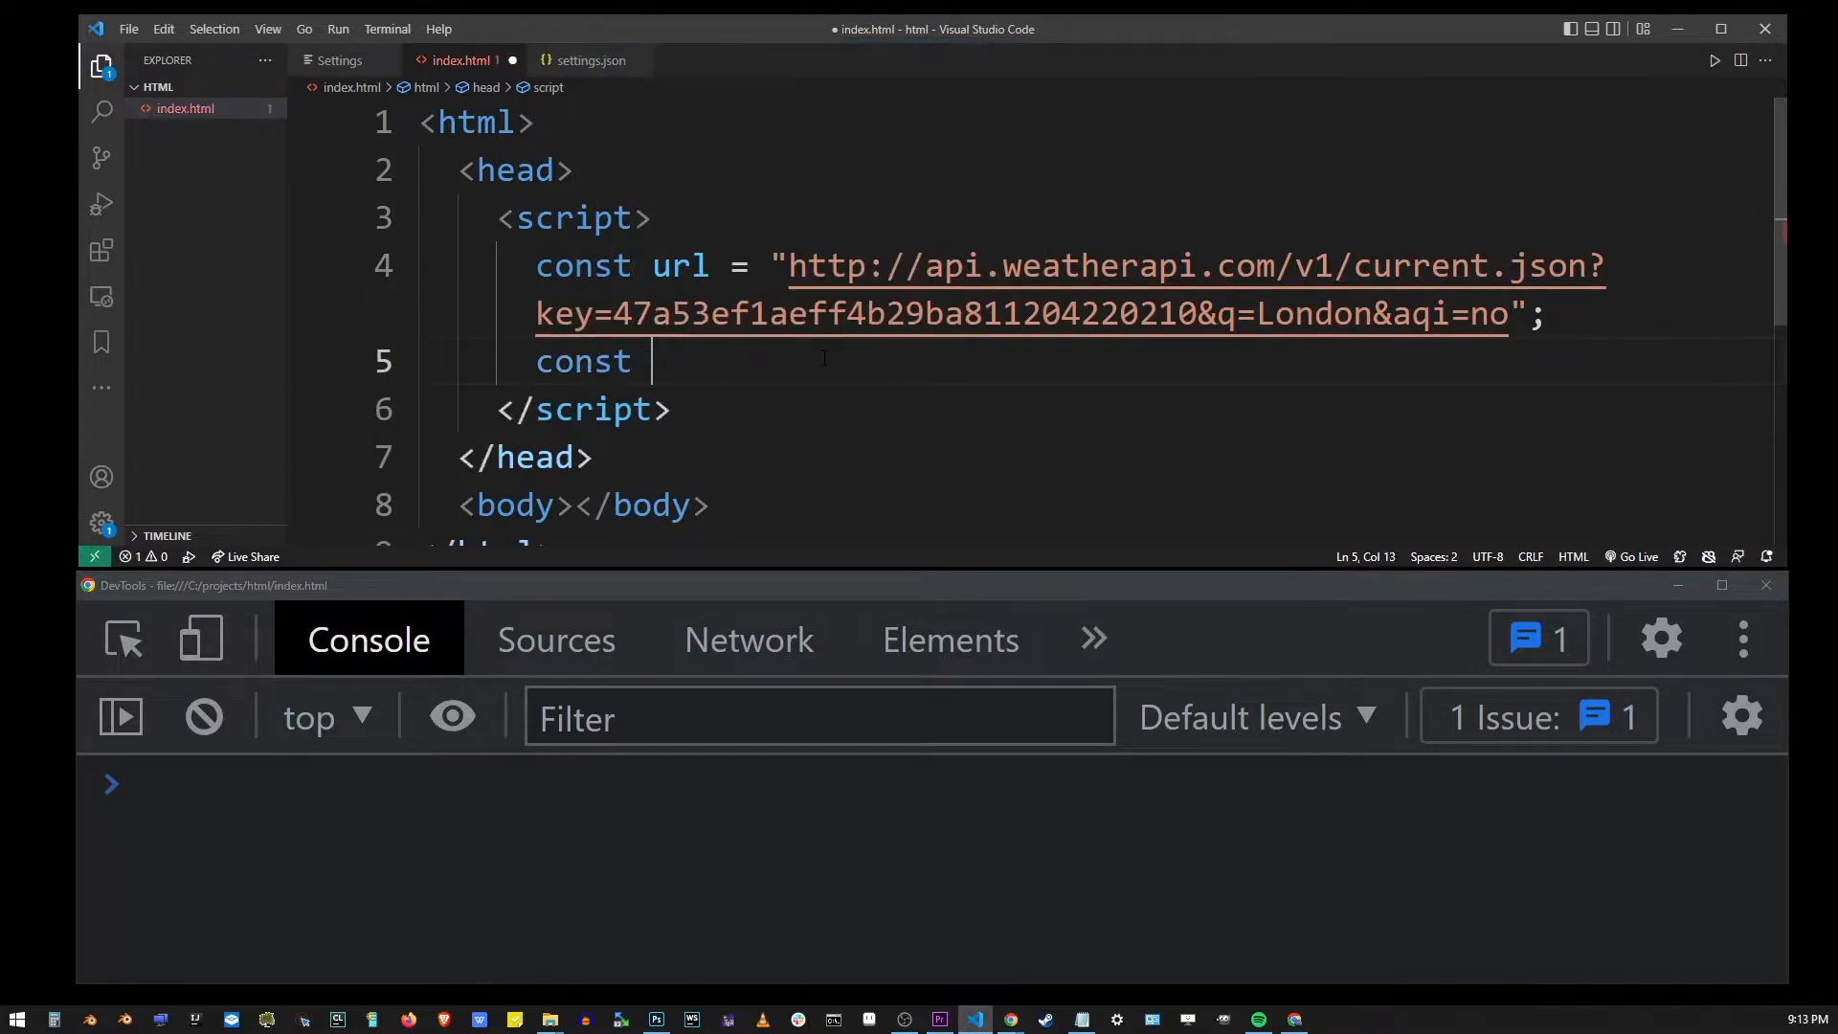
text(result = fetch)
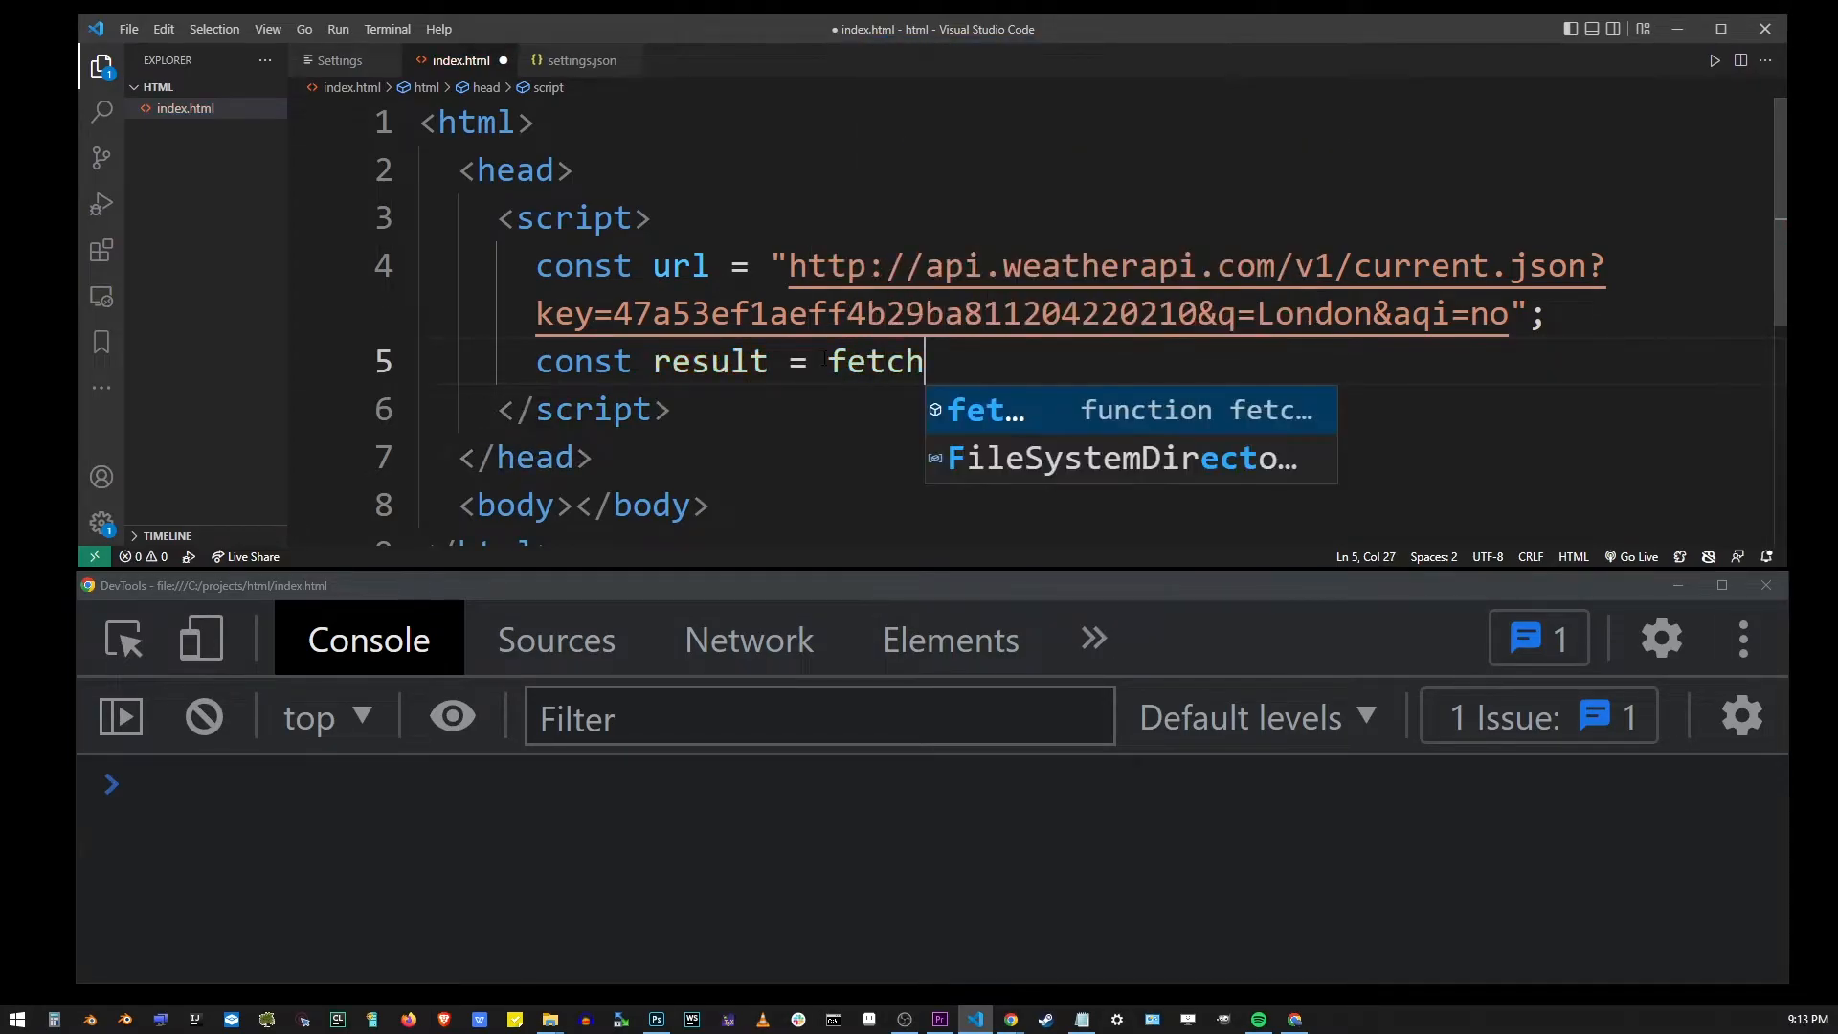
text((url))
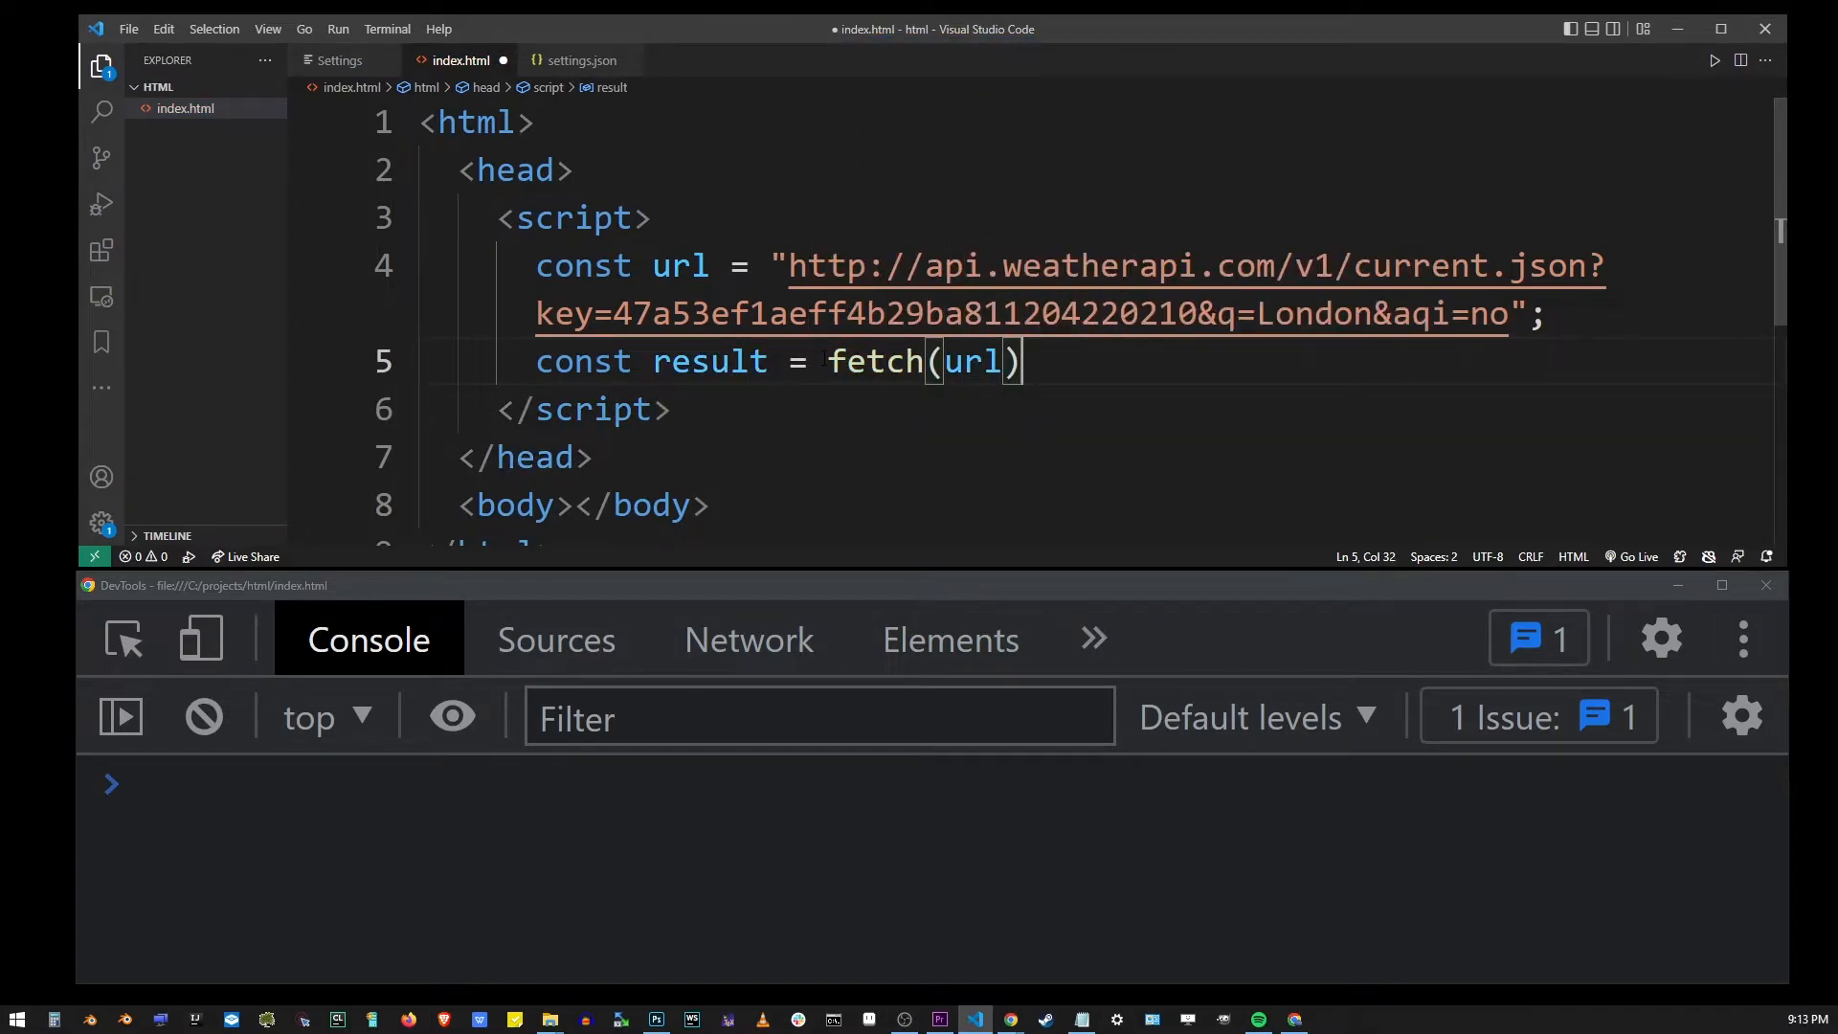
text(;)
- Add const result = fetch(url); and console.log(result); then save index.html
key(Return)
text(conso)
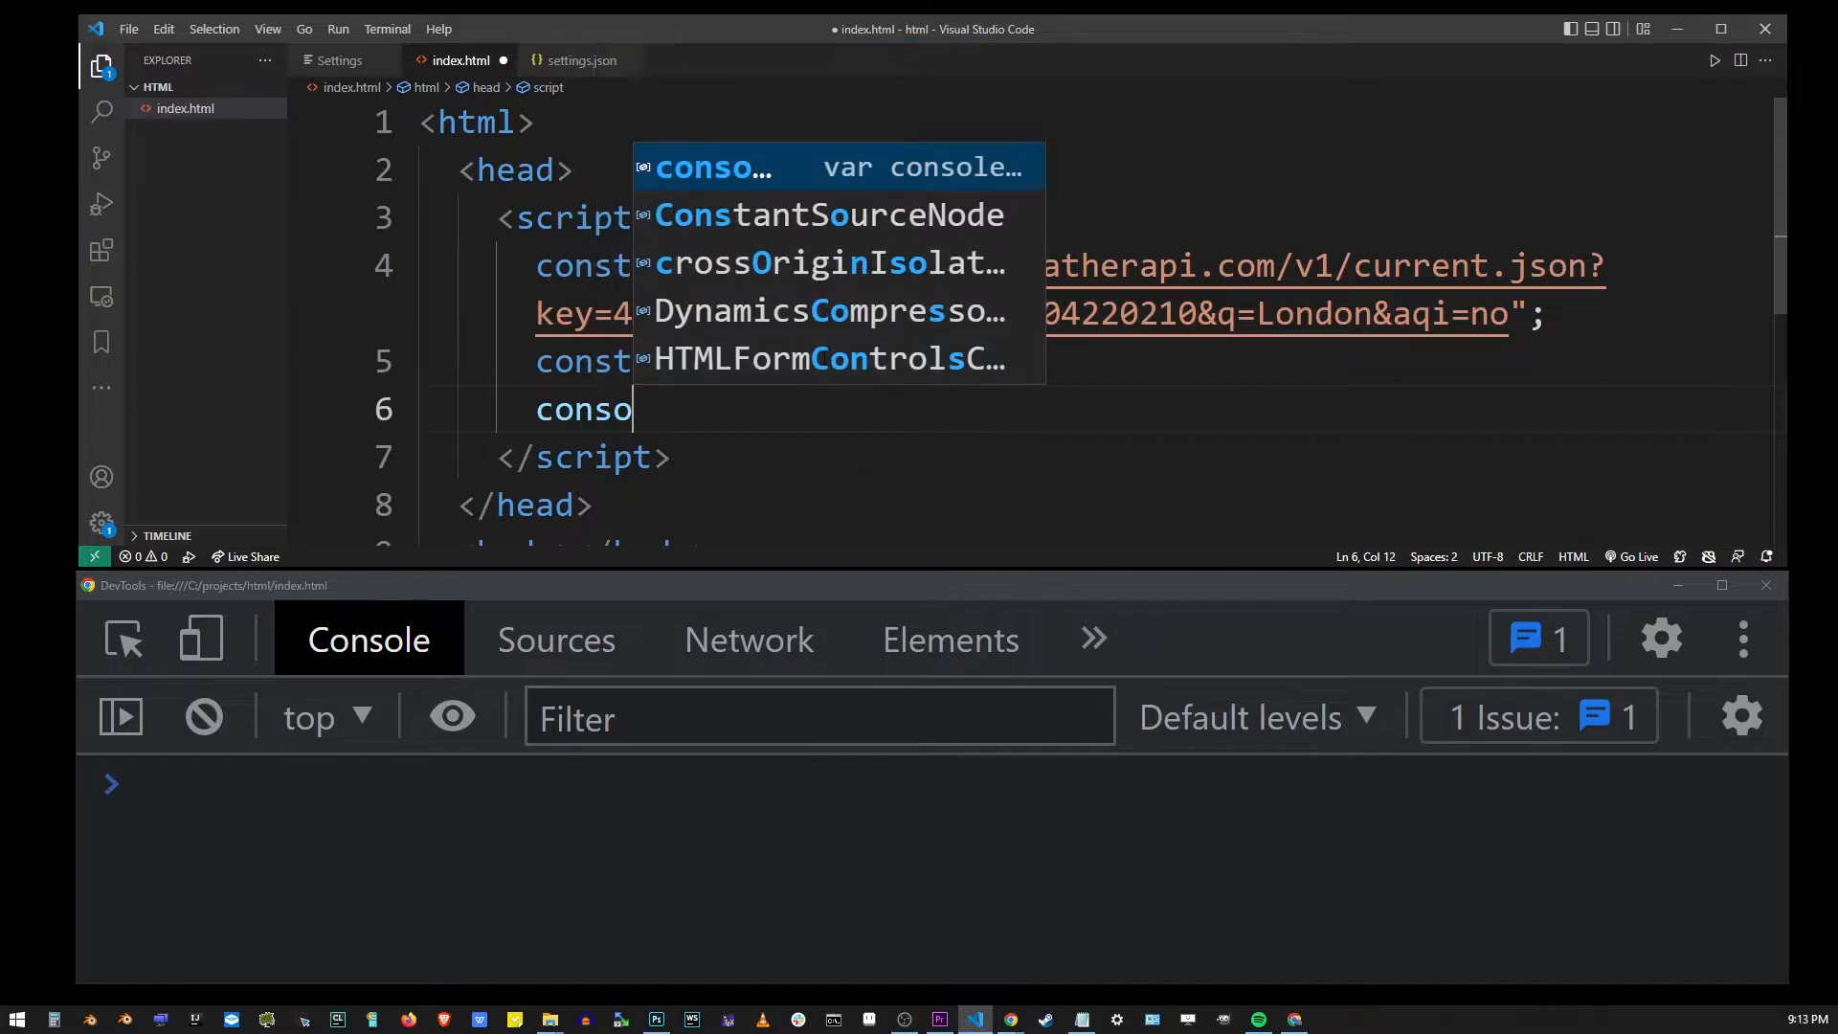
text(le.log(res)
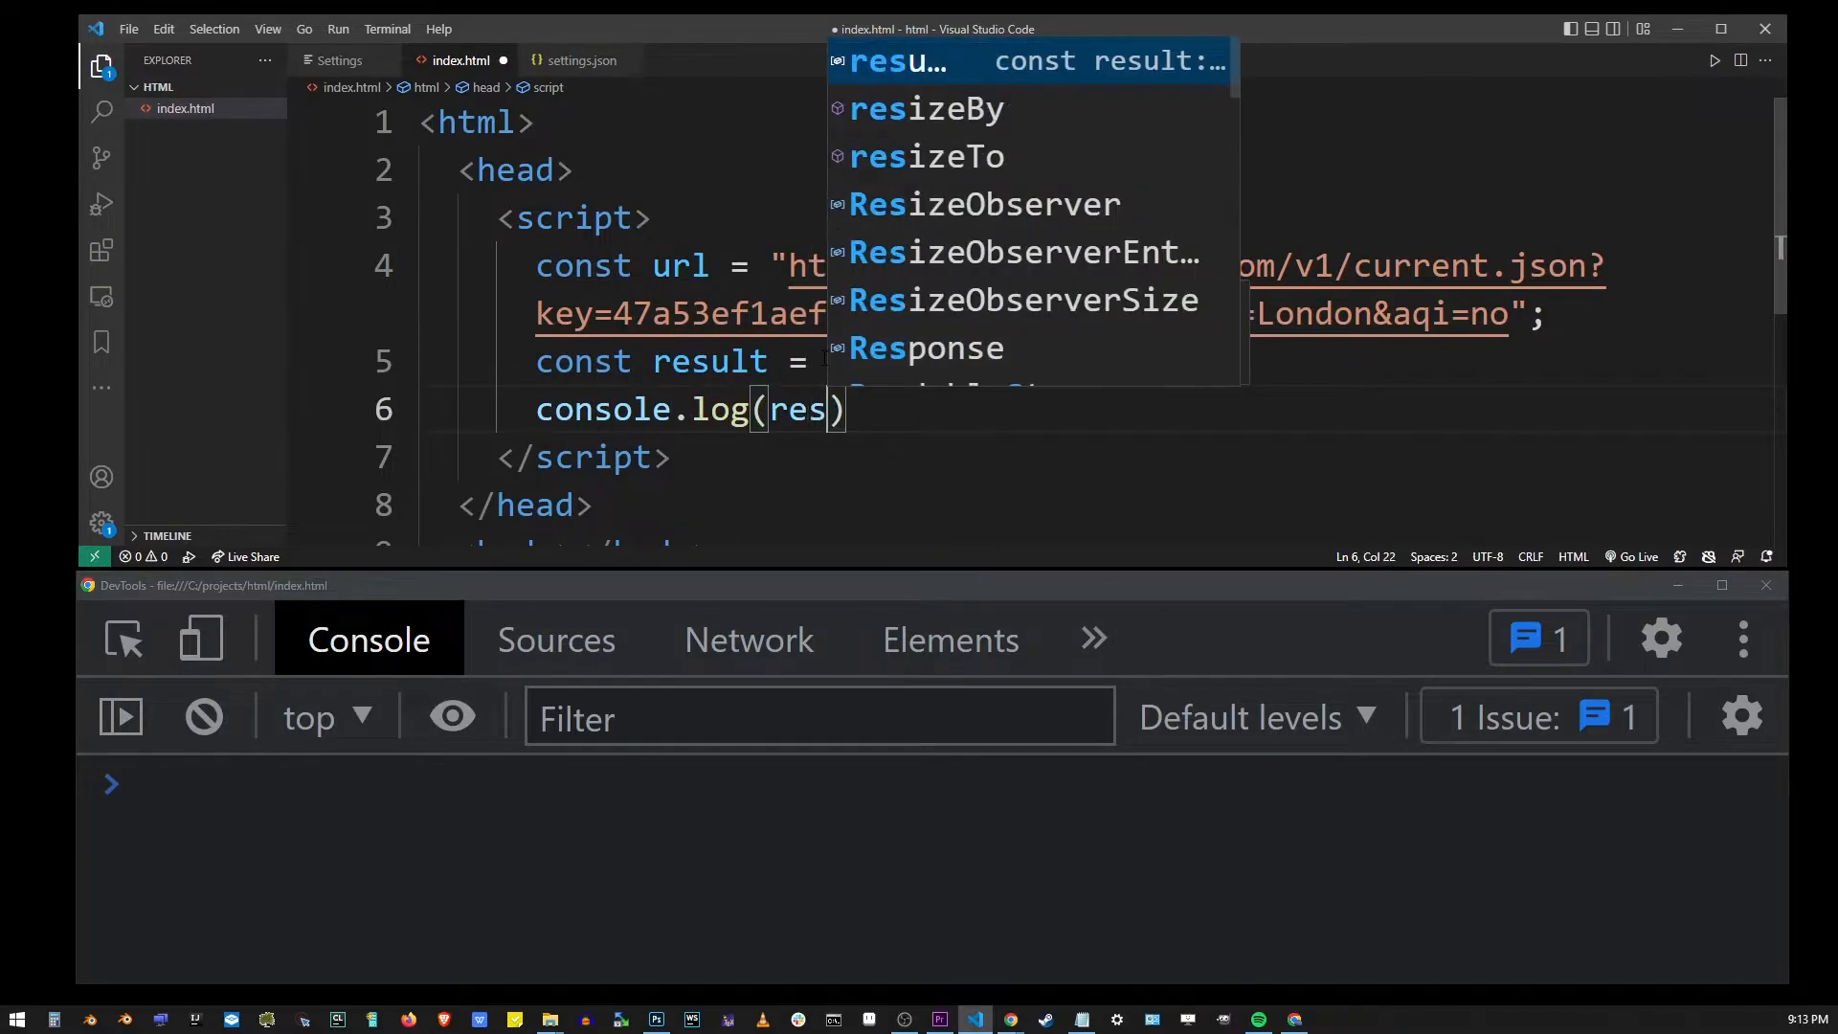
text(ult)
key(Right)
text(;)
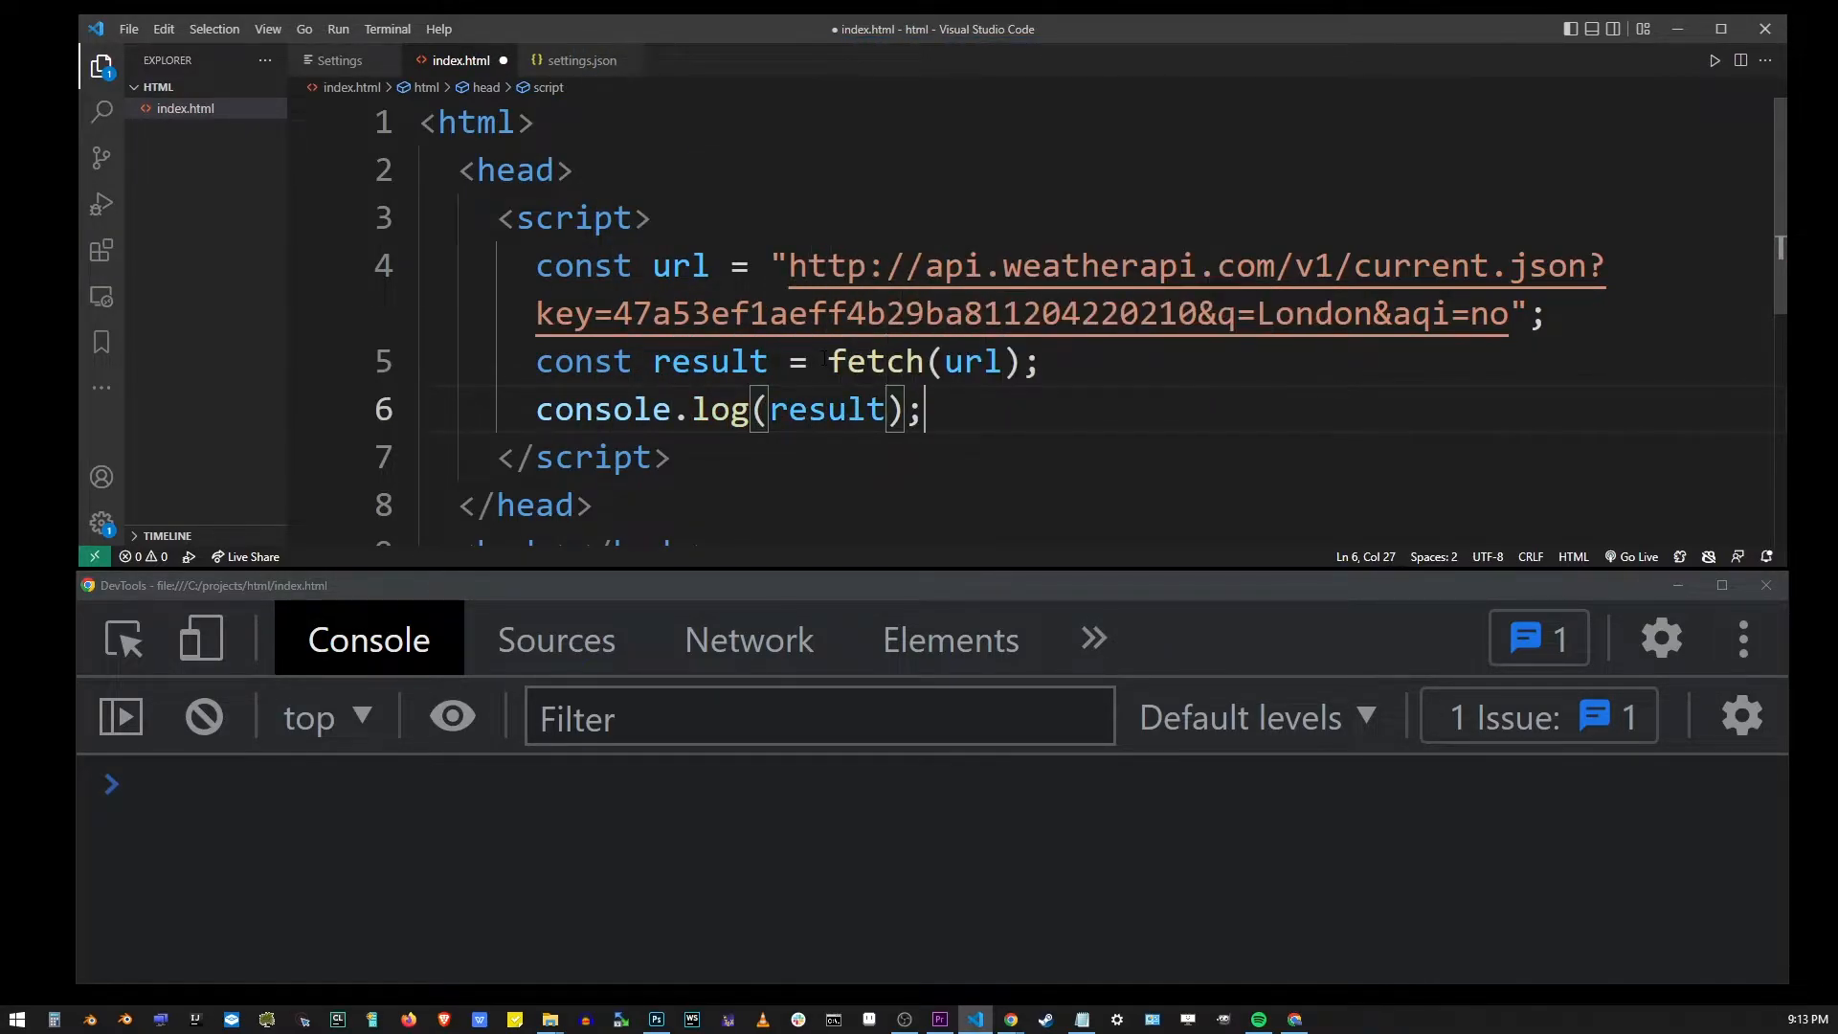
key(ctrl+s)
- Inspect the console output showing result logged as a pending Promise
click(842, 837)
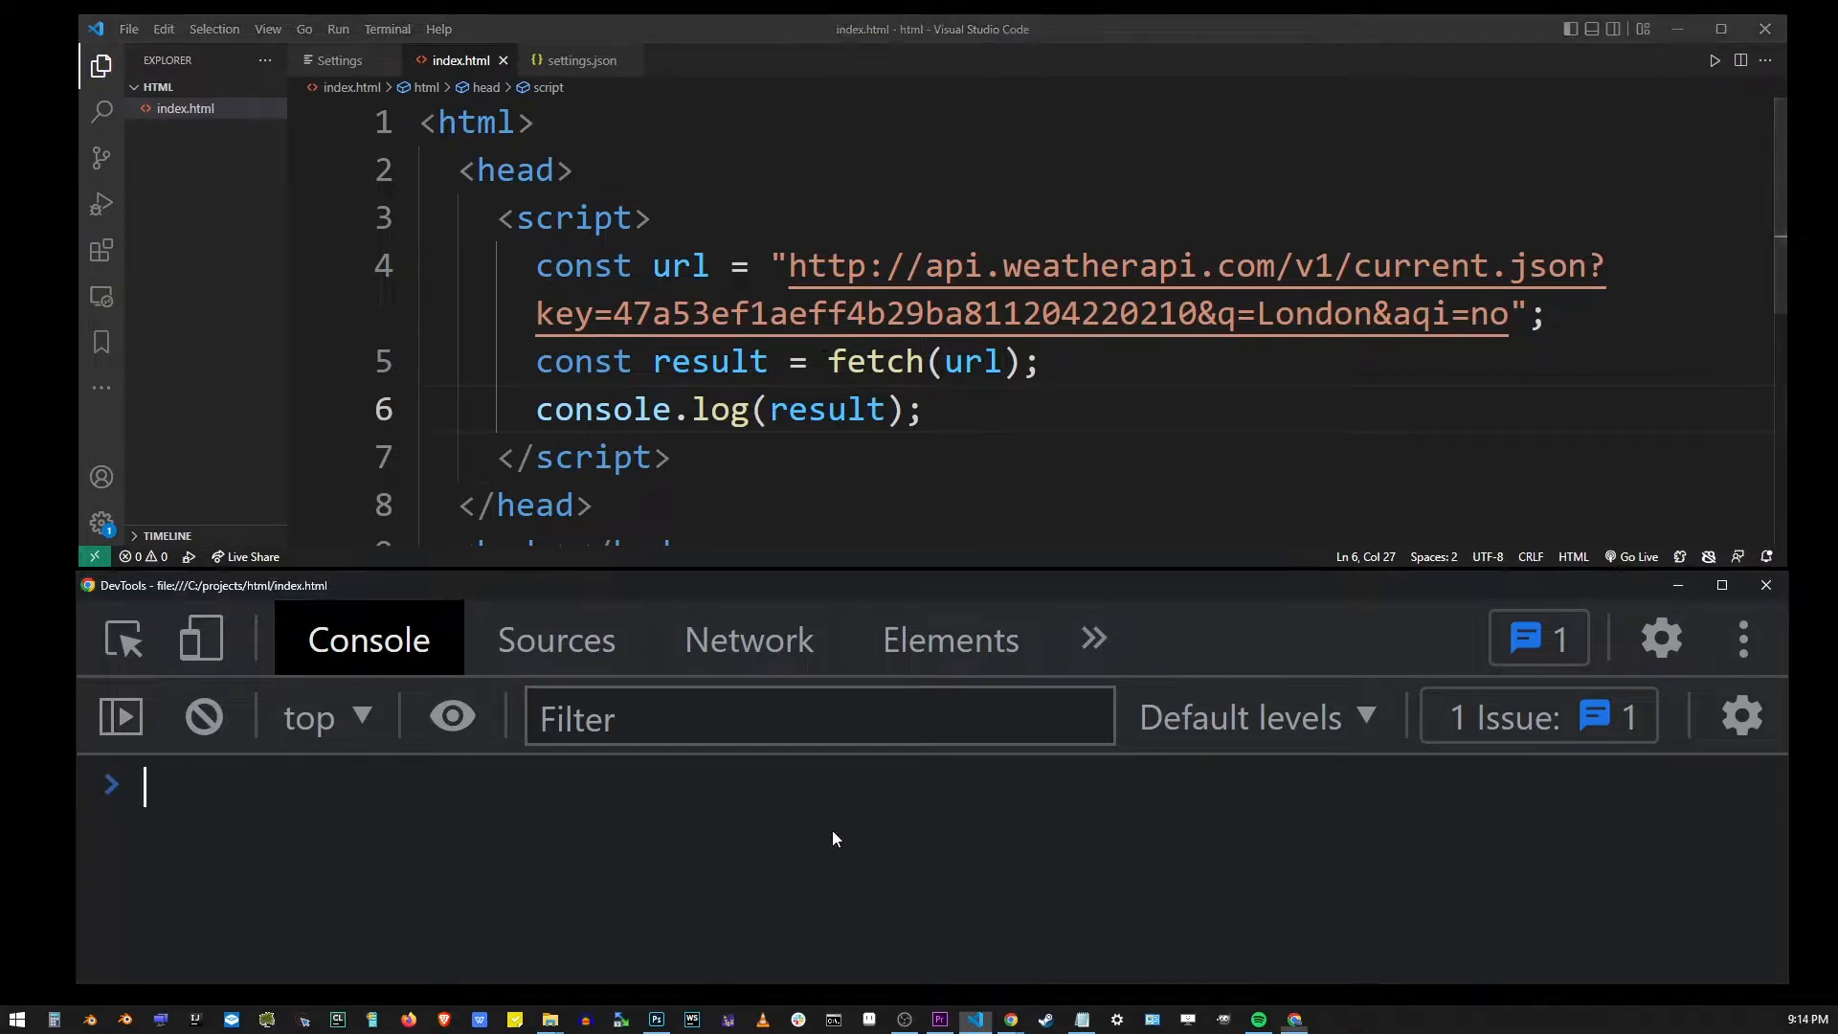
drag(829, 360, 1021, 360)
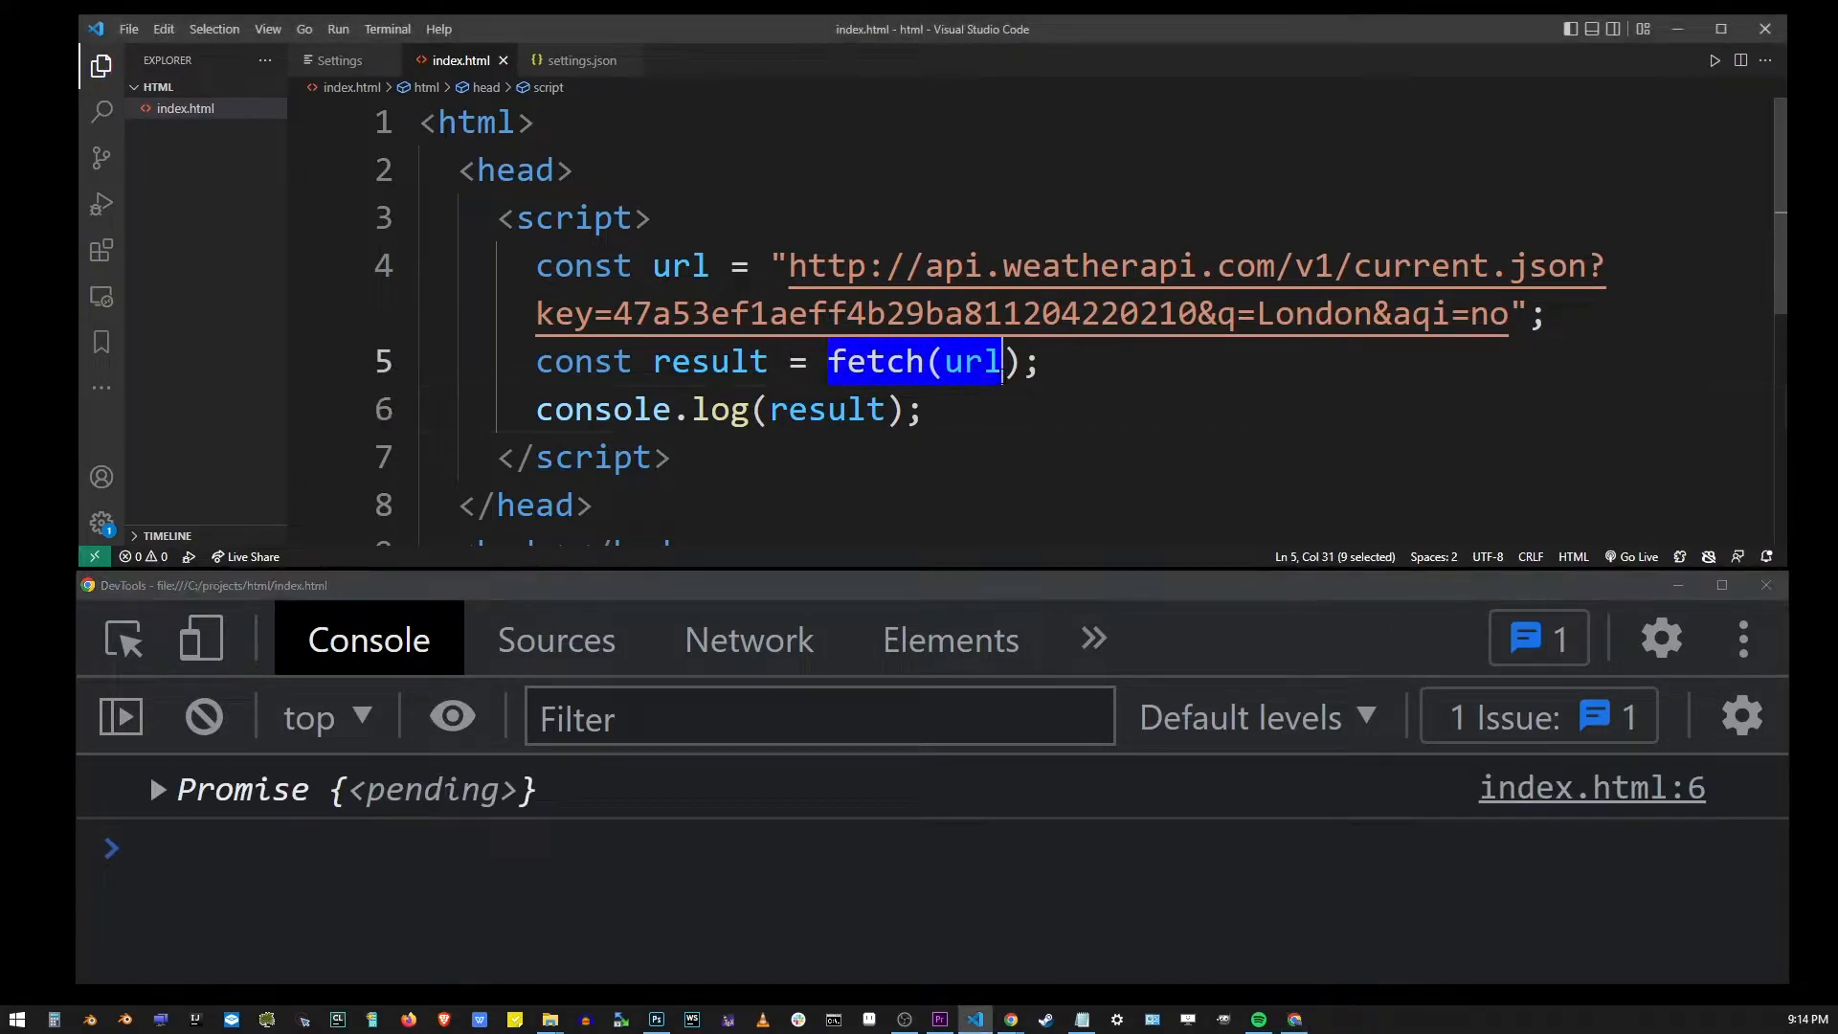
click(359, 789)
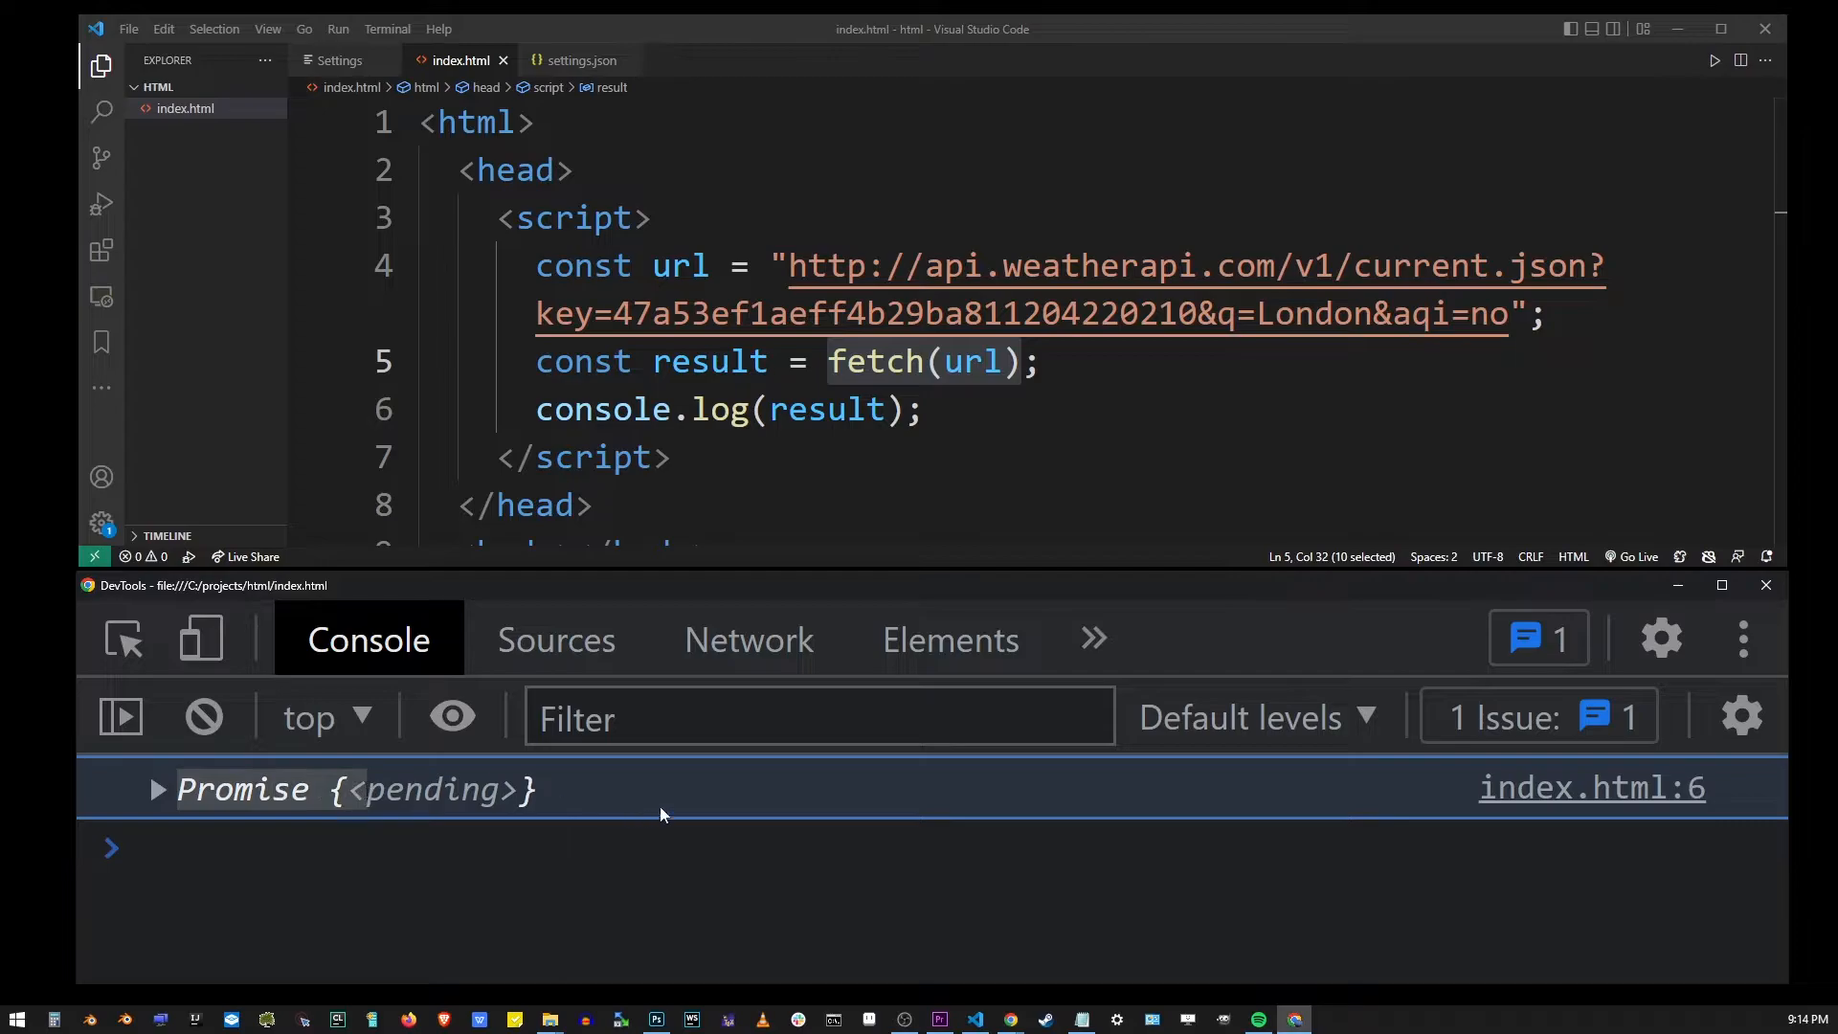
- Insert await before fetch(url) on line 5
click(933, 408)
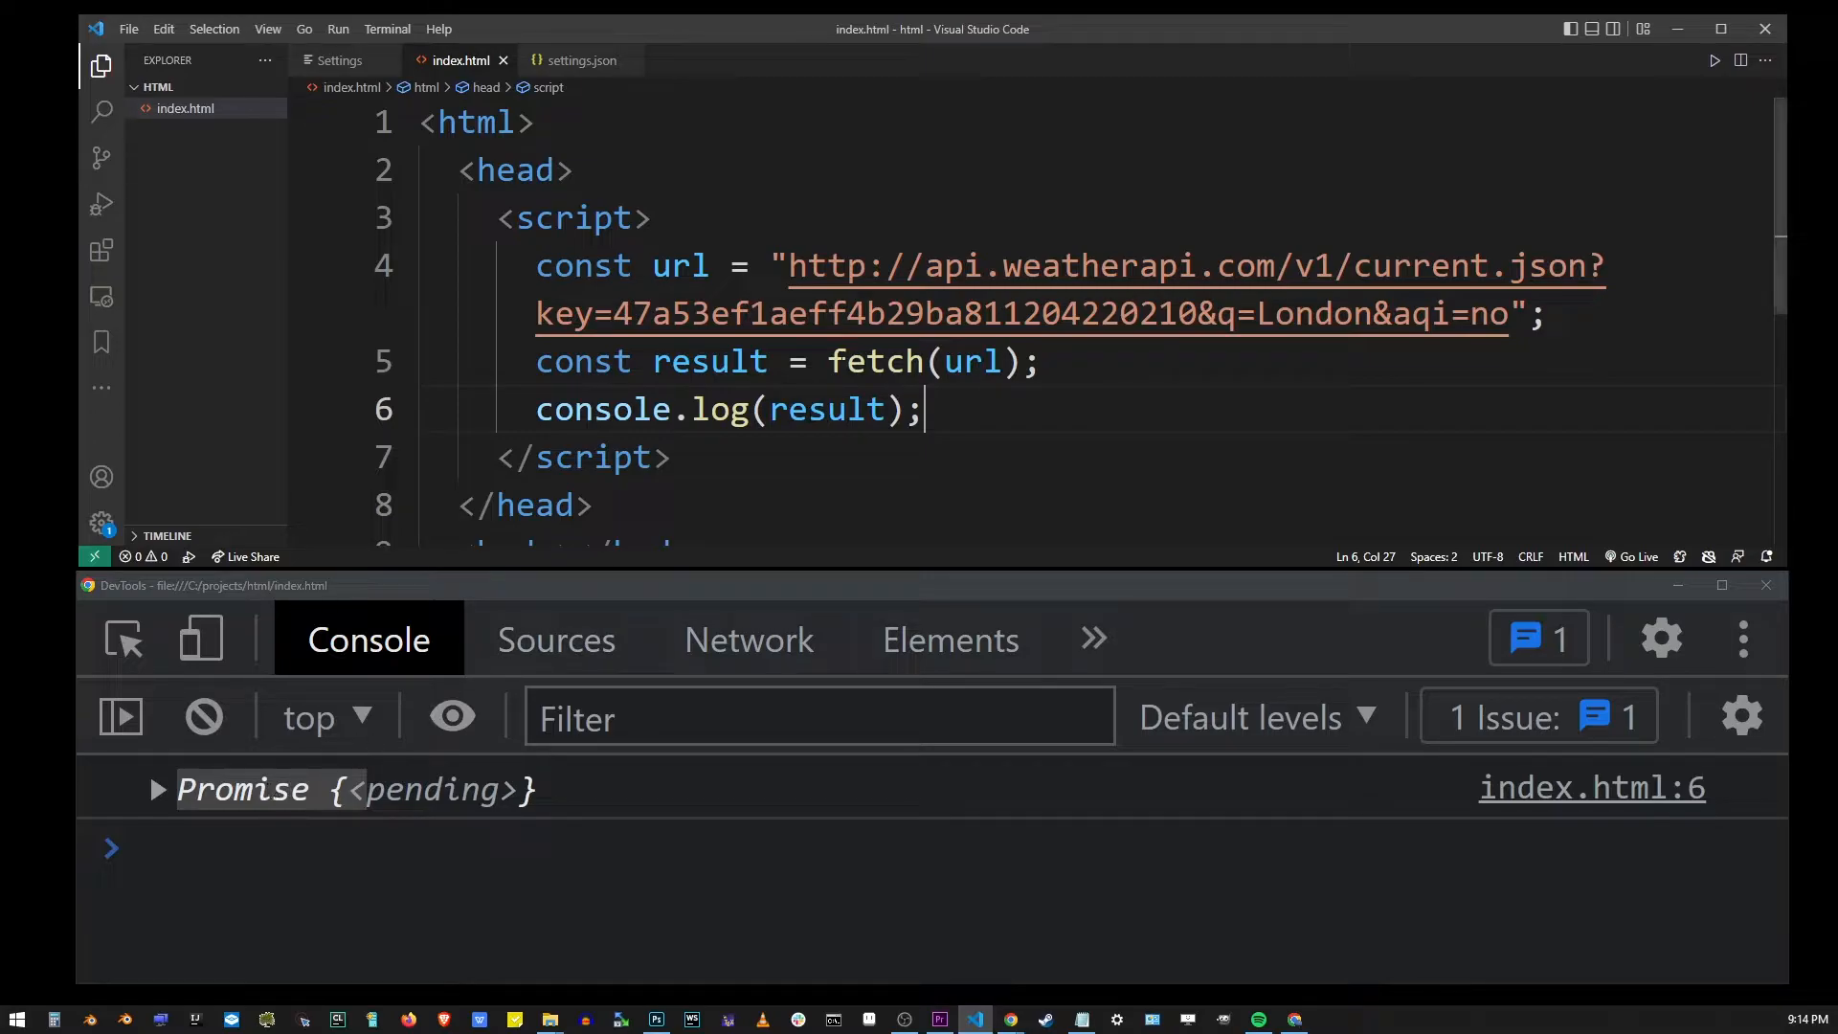
double_click(829, 360)
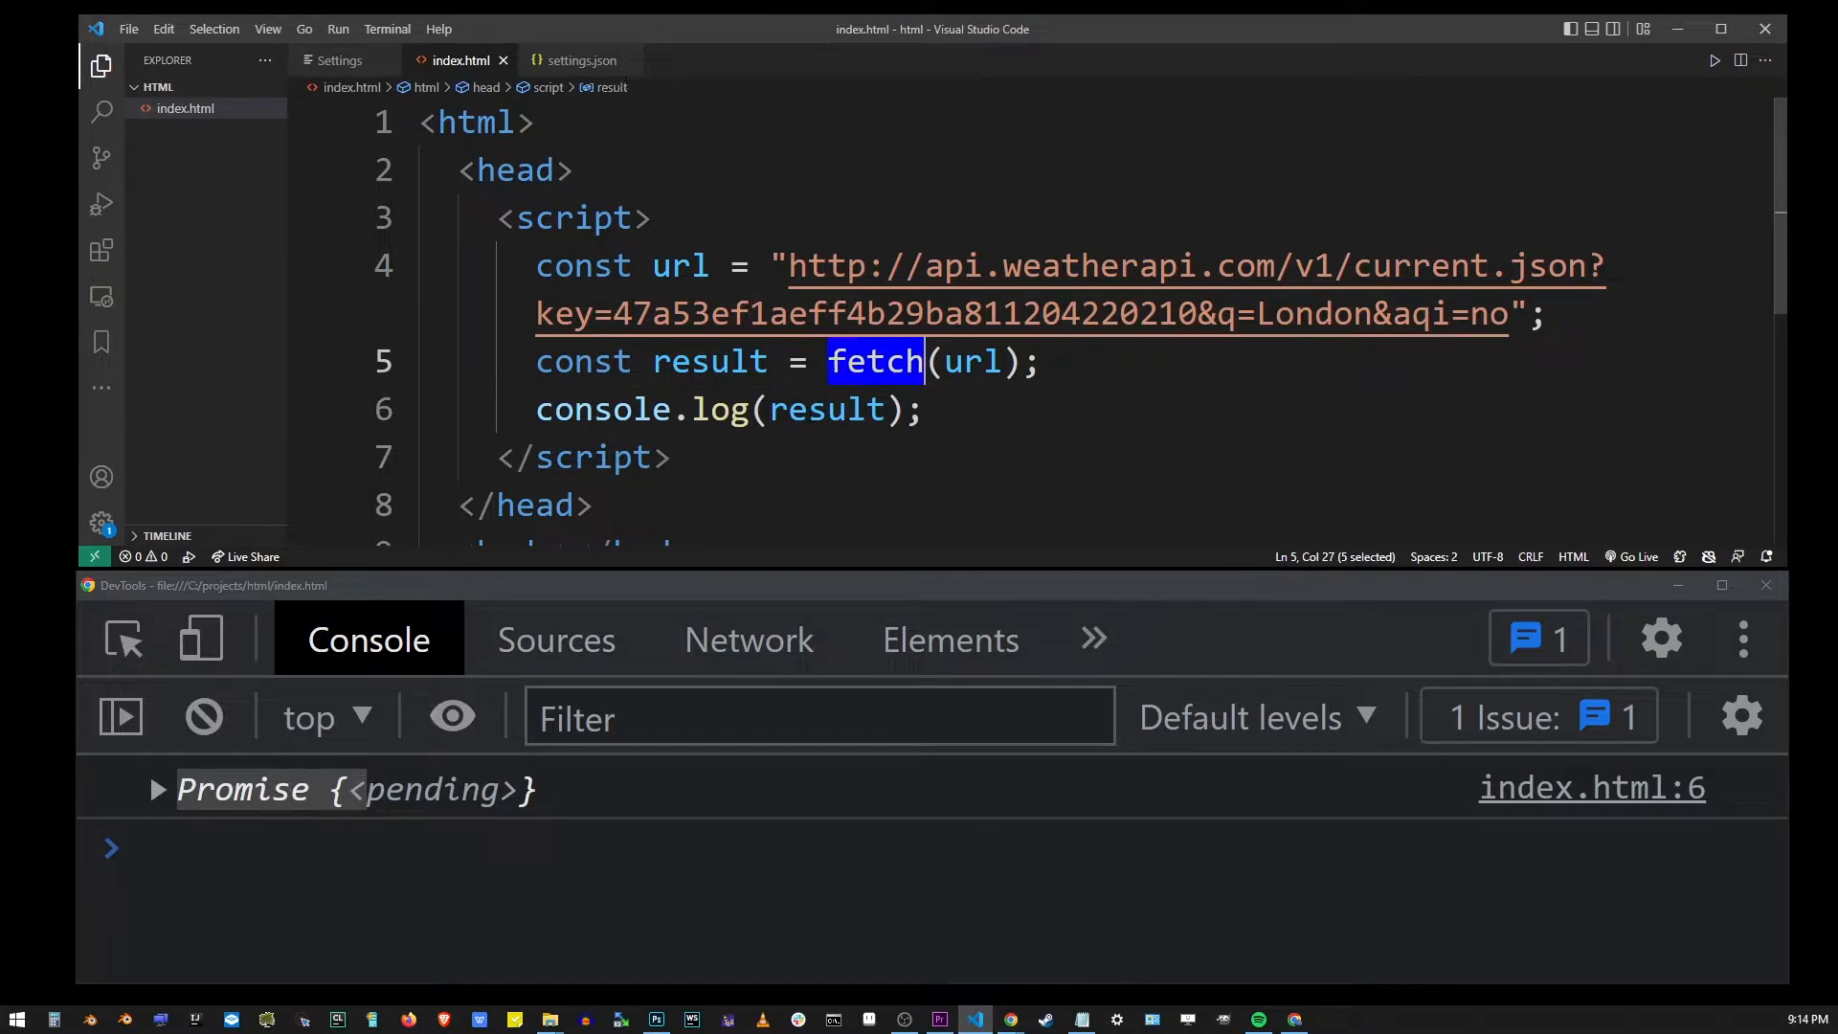
click(828, 360)
text(await)
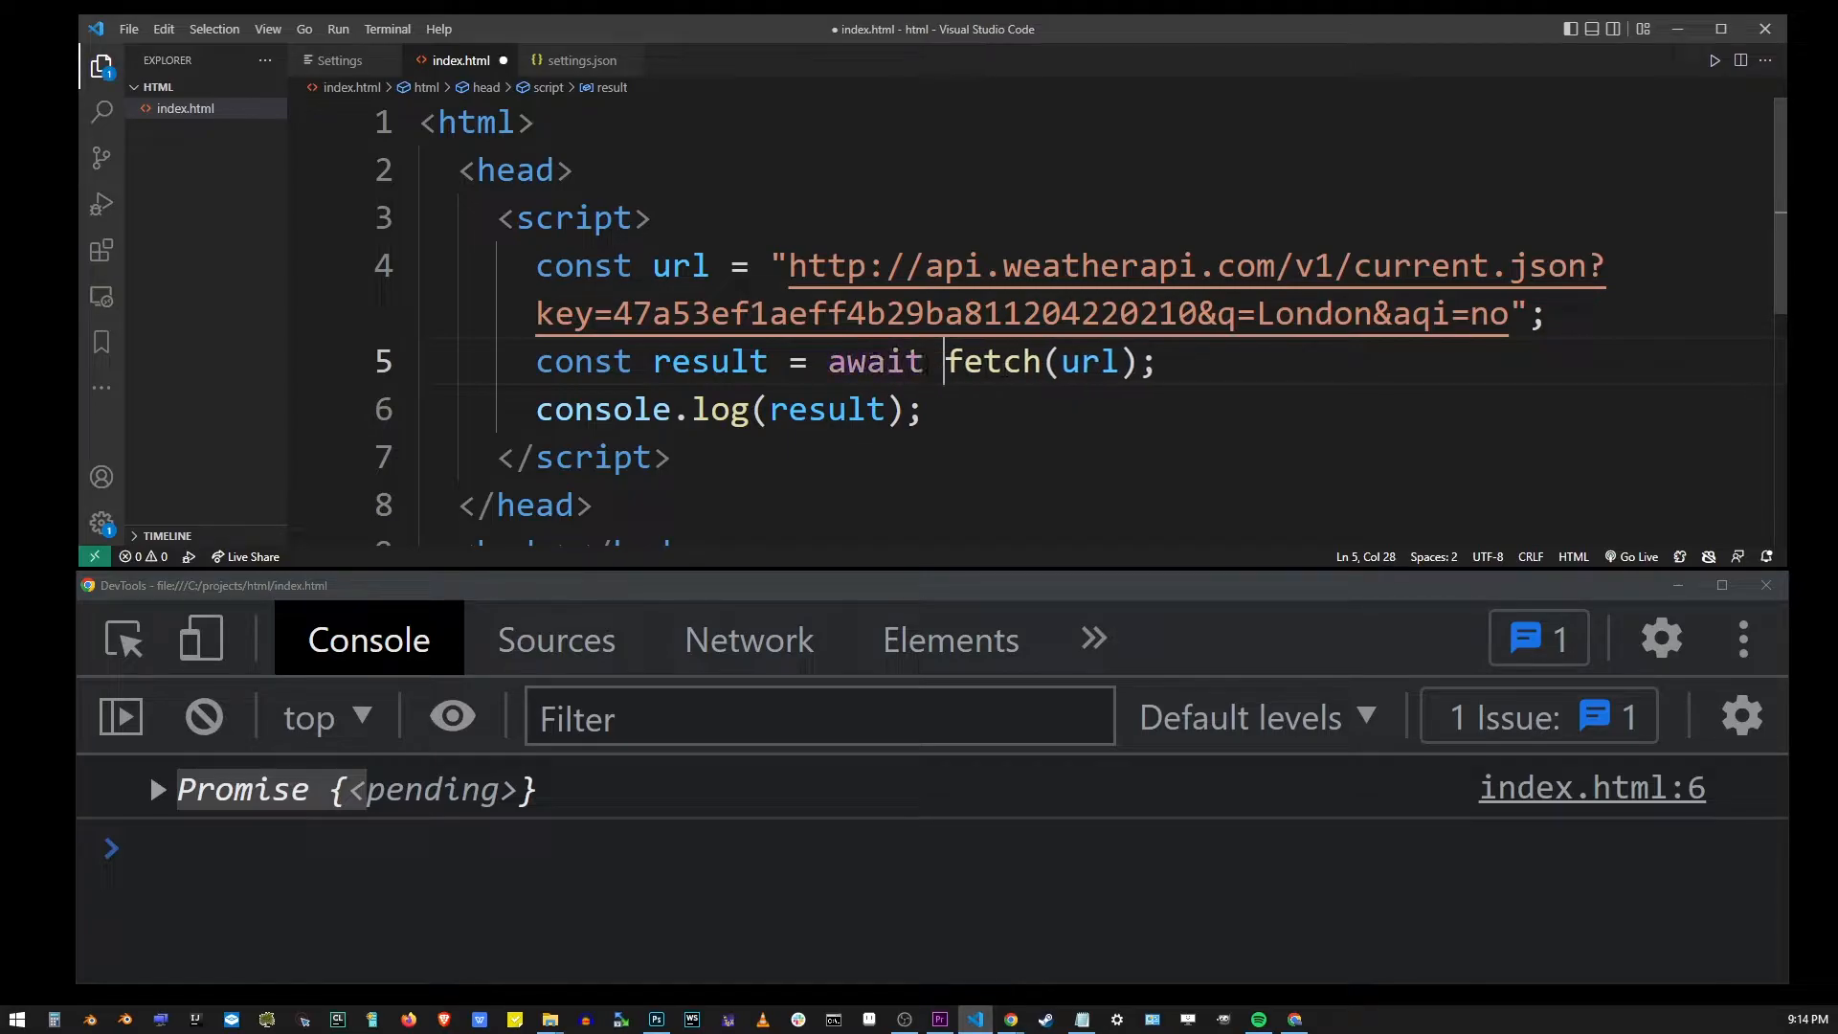
- Review the awaited result and console.log statements and save index.html
key(ctrl+shift+Left)
key(shift+alt+Right)
key(Down)
key(shift+Home)
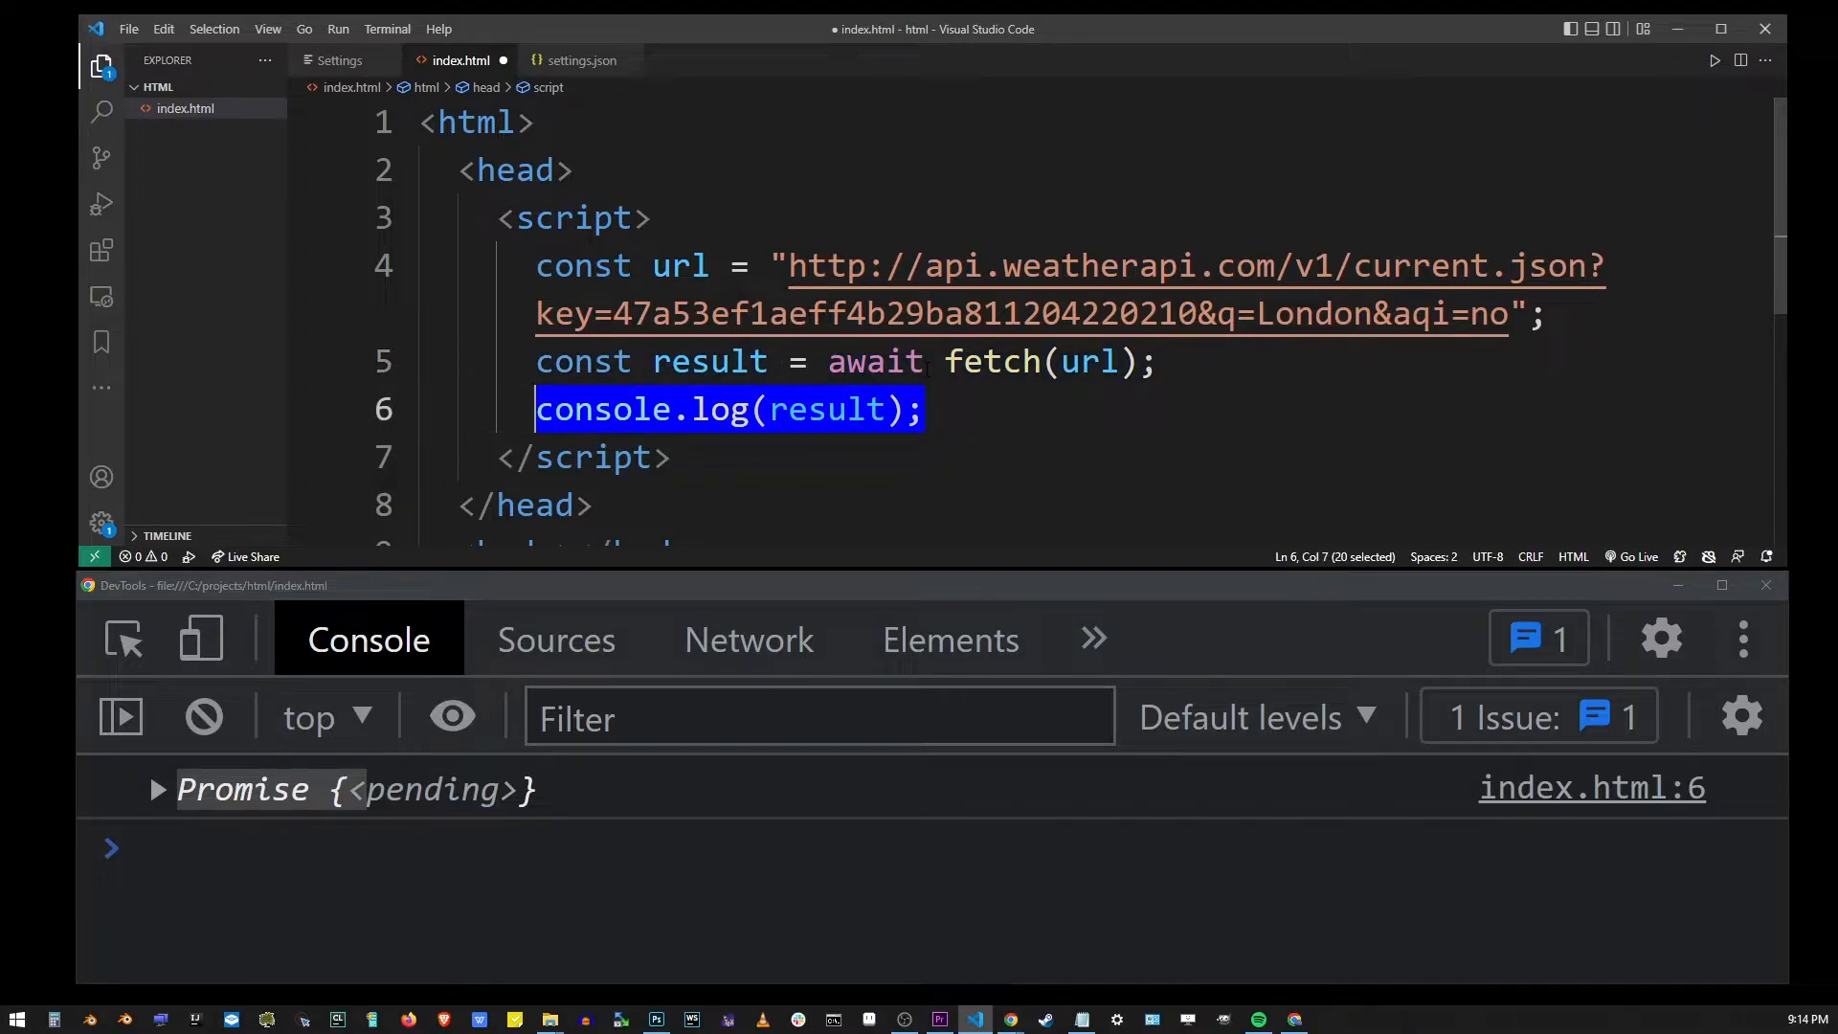
key(ctrl+s)
- Reload the page and read the SyntaxError that await is only valid in async functions
click(592, 505)
key(alt+Tab)
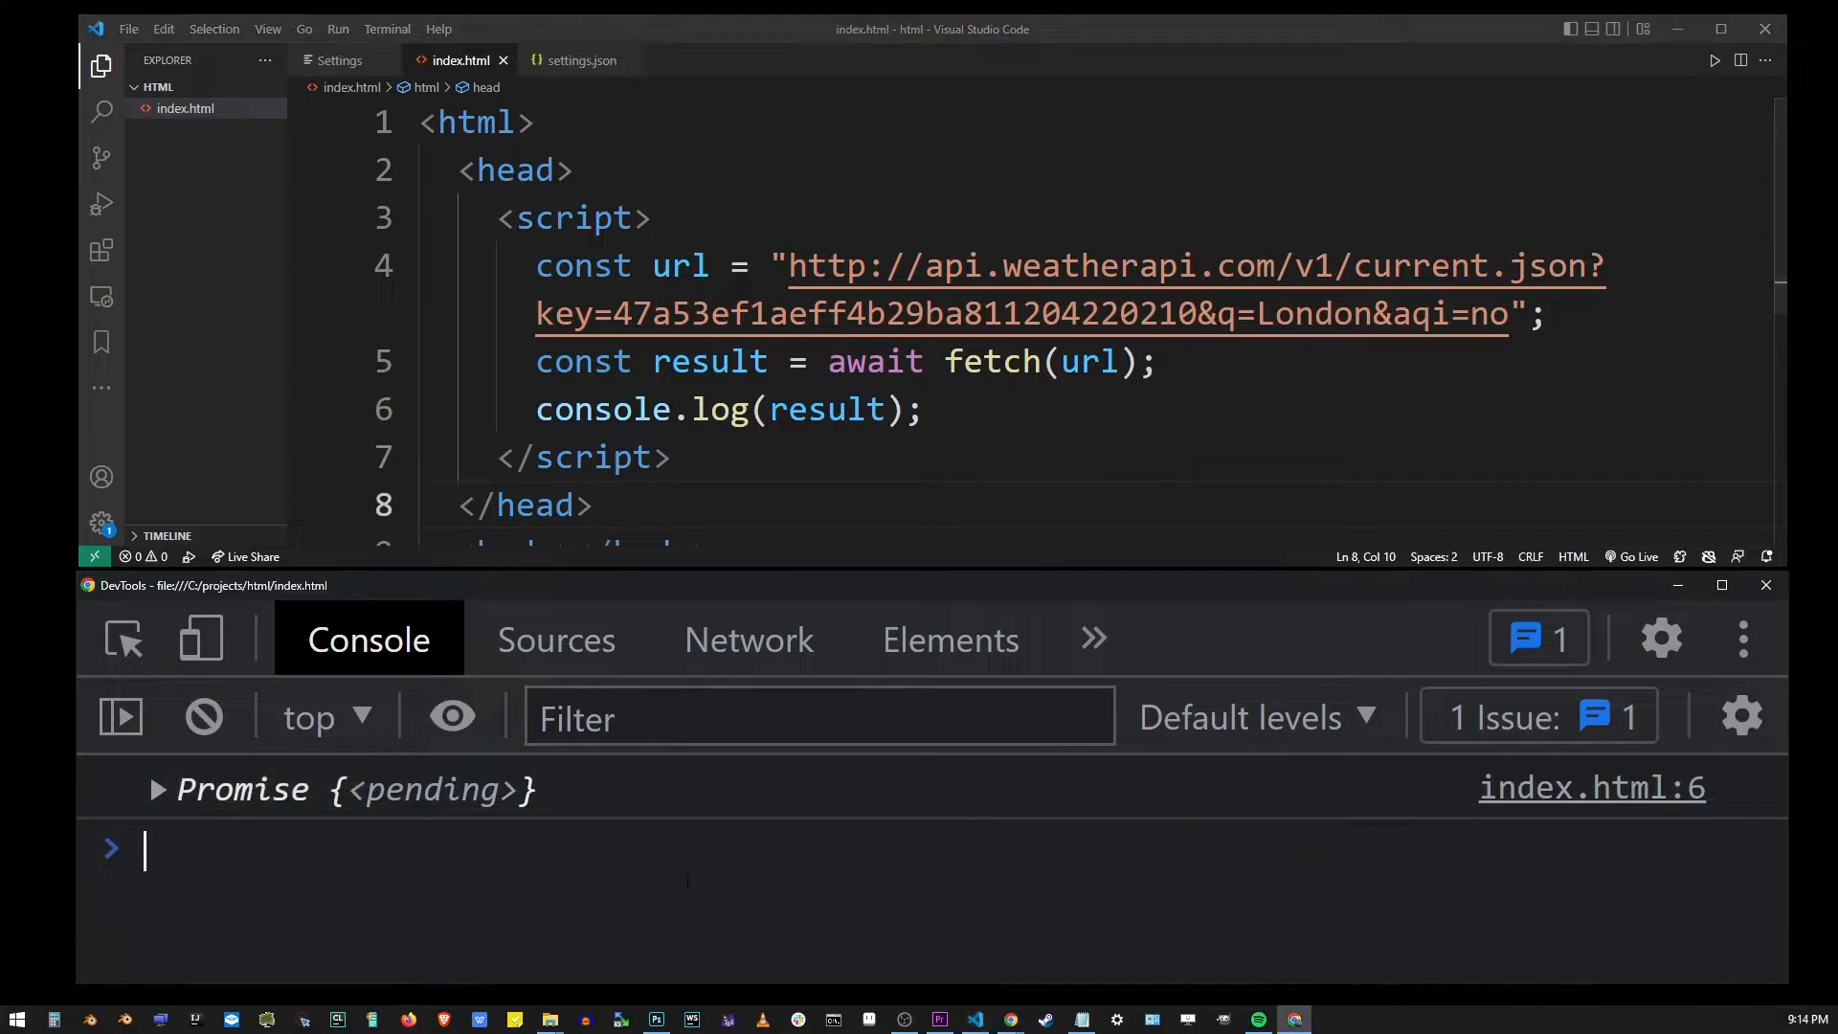
key(F5)
mouse_move(563, 787)
mouse_down()
mouse_move(1026, 773)
mouse_move(1406, 794)
mouse_up()
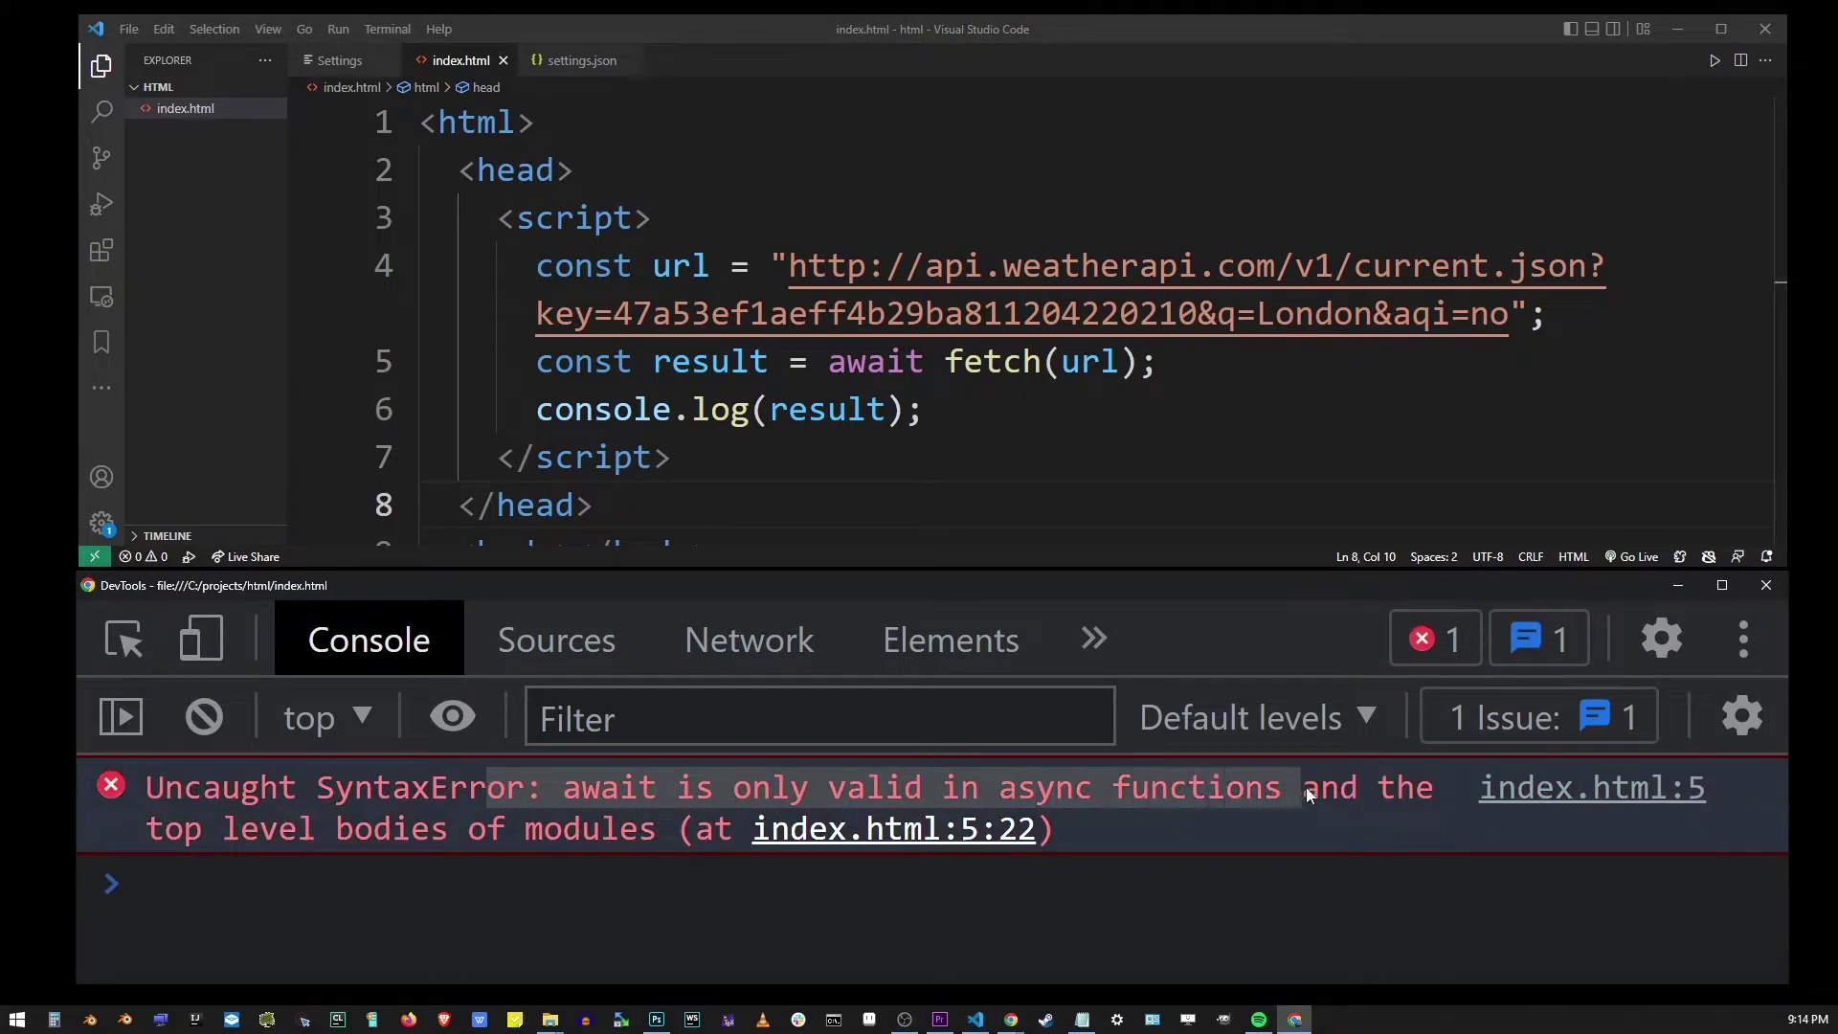
click(1078, 414)
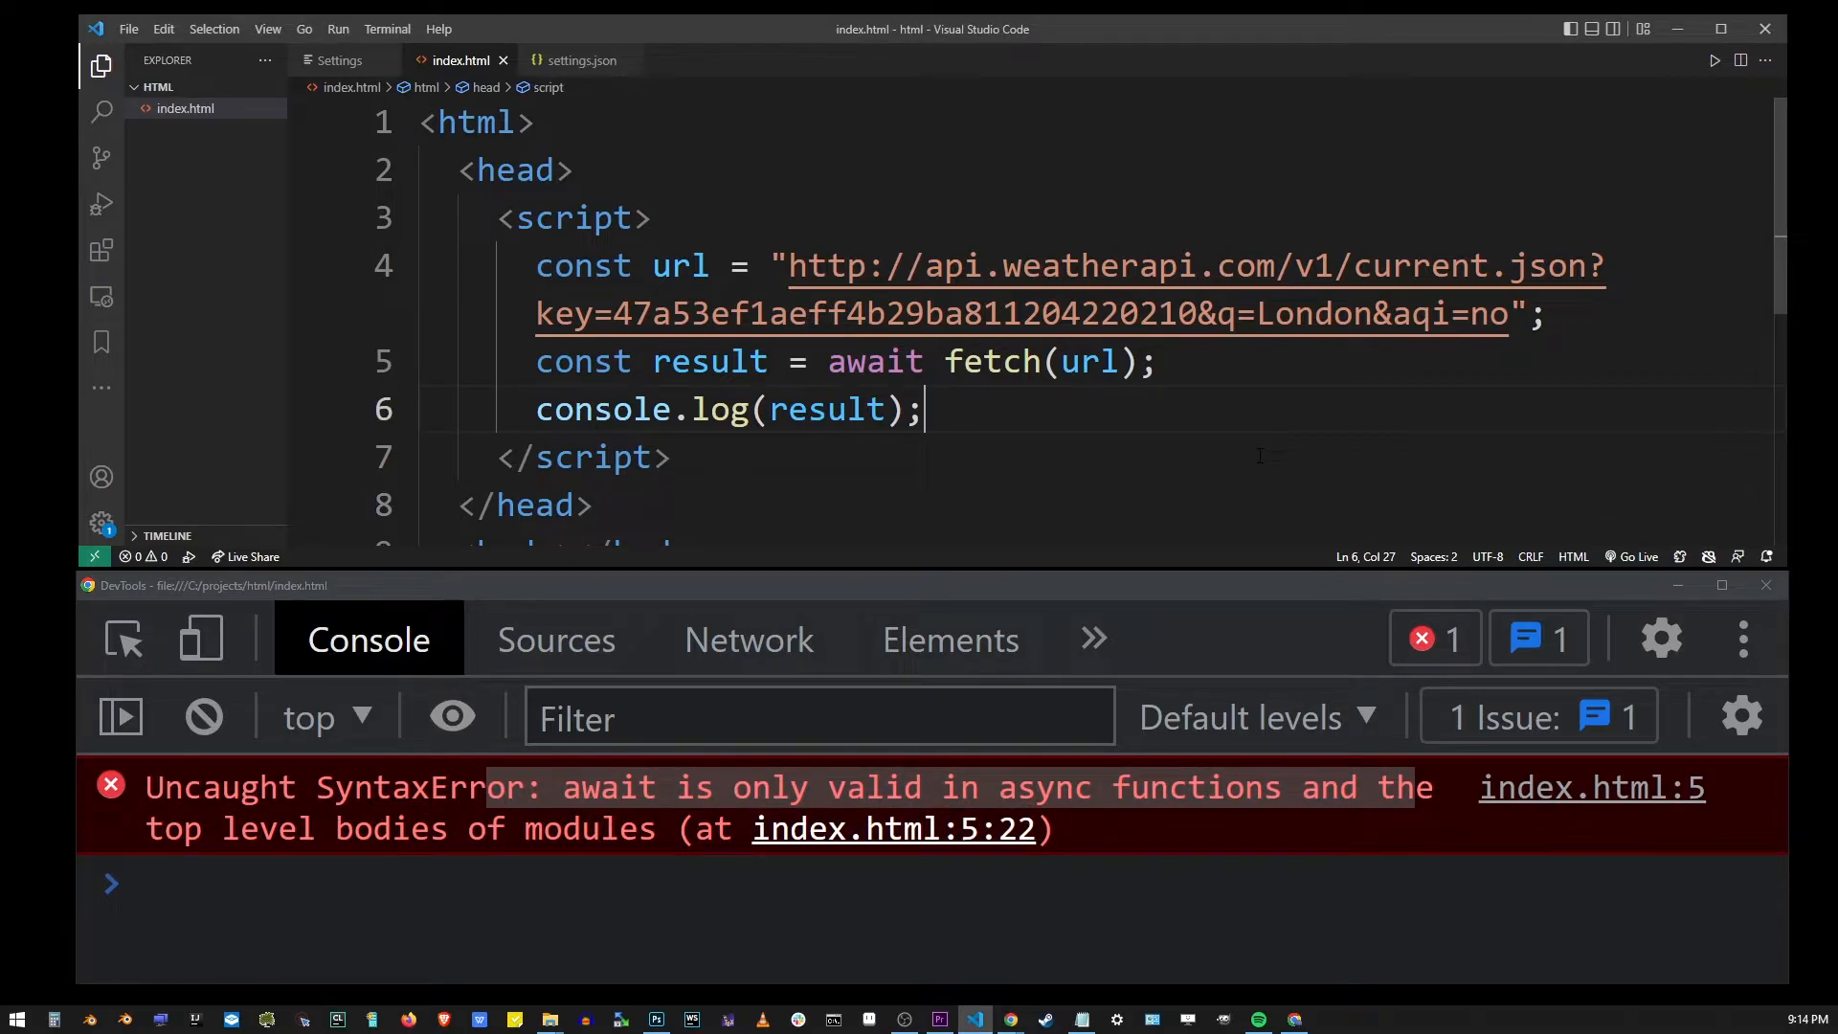
- Declare an empty async function getTemperature() above the fetch and log lines
key(Up)
key(Up)
key(Return)
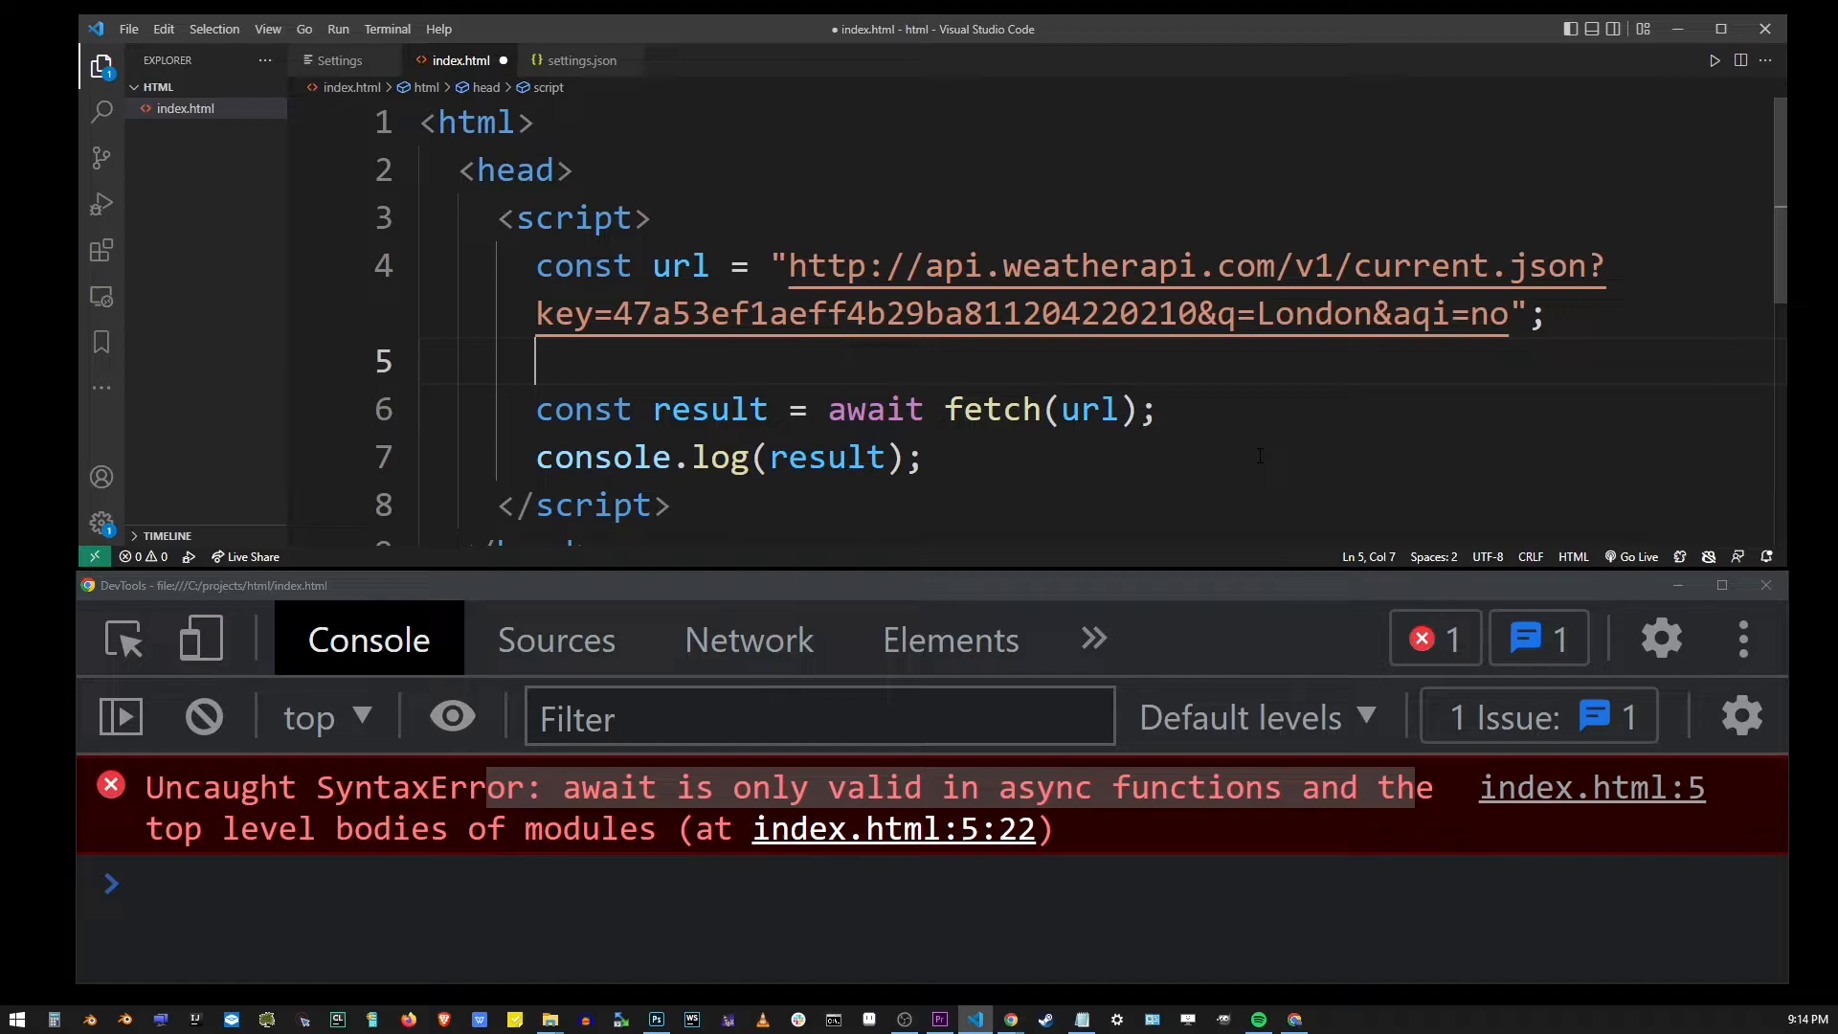
text(func)
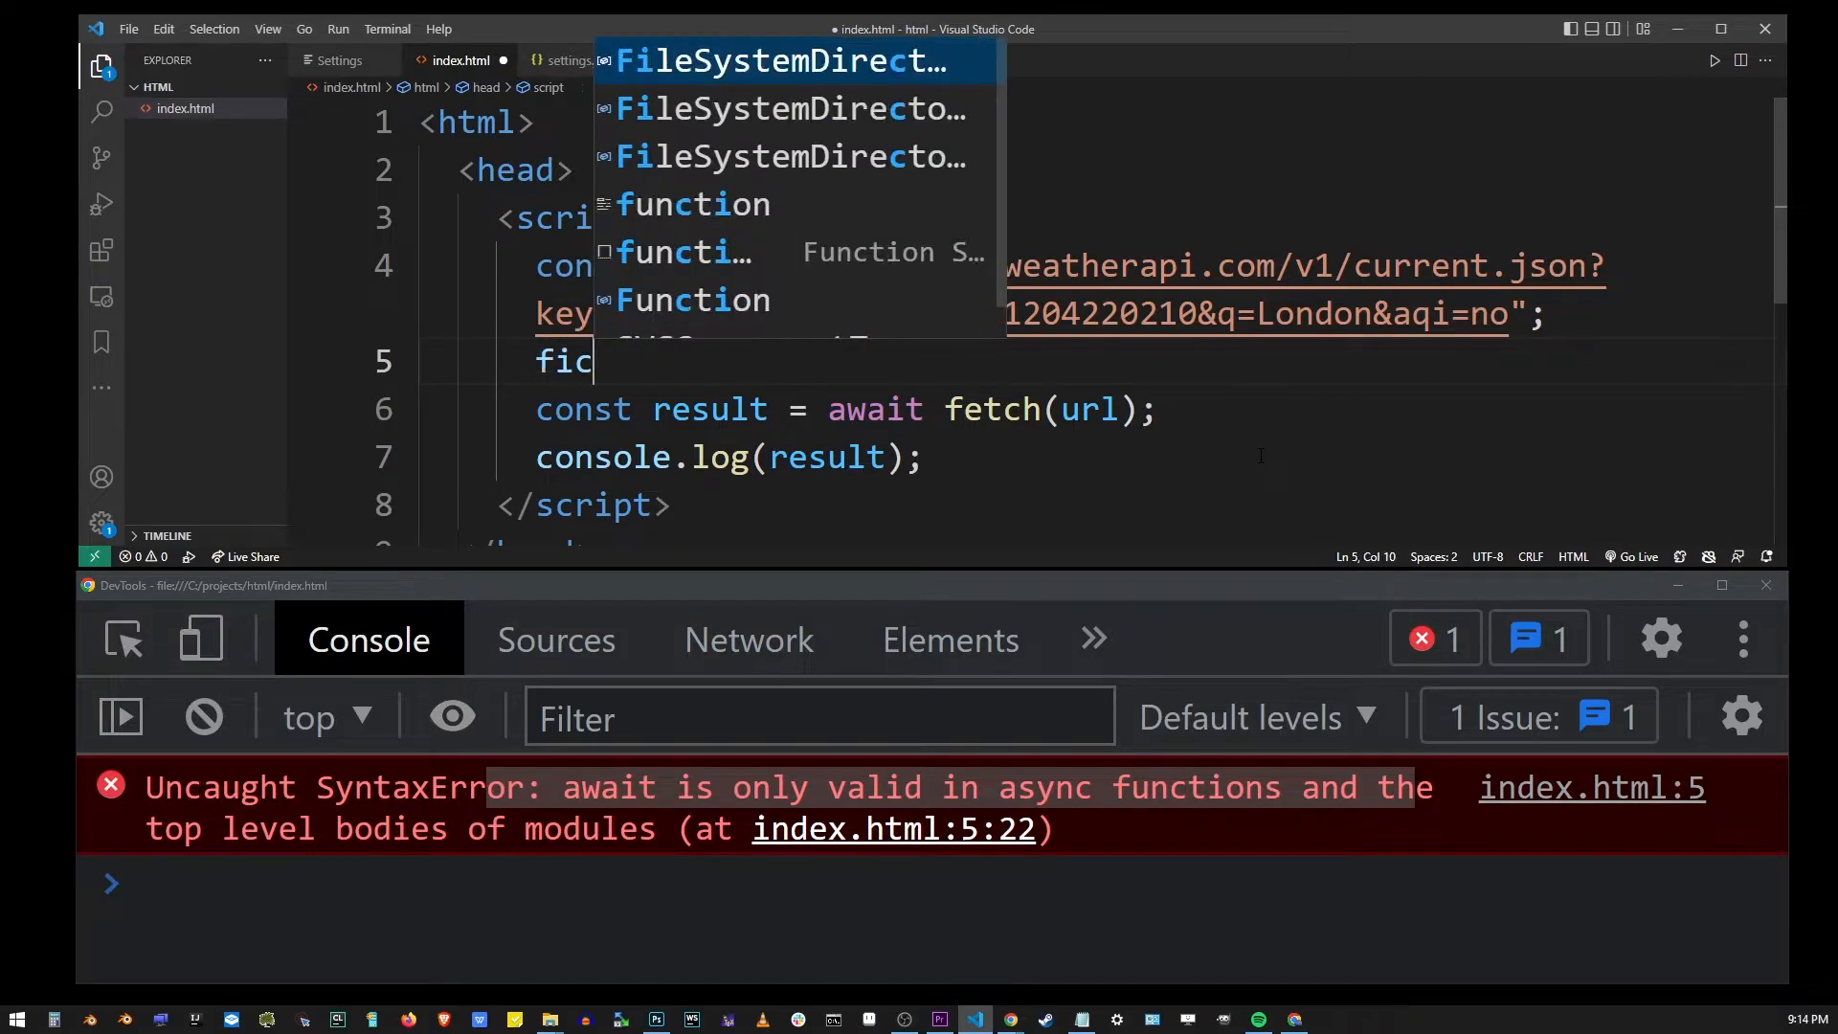
text(ti)
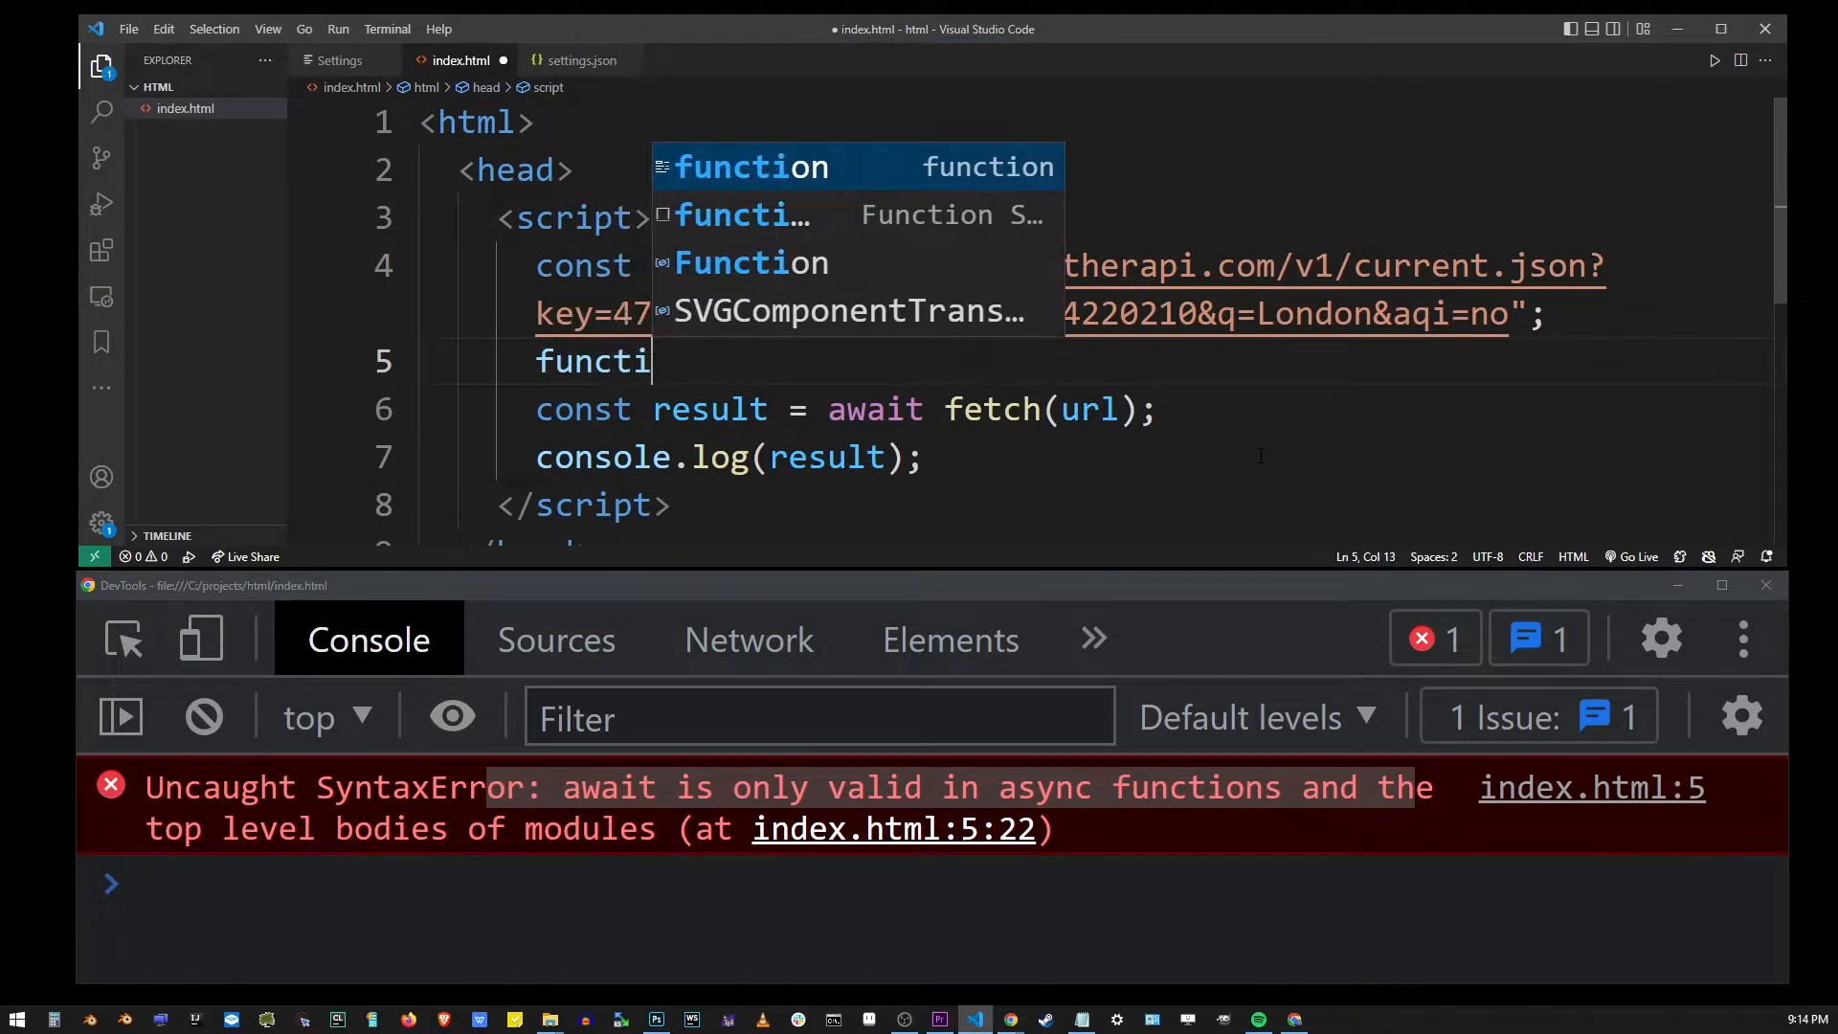
text(on getTemperatu)
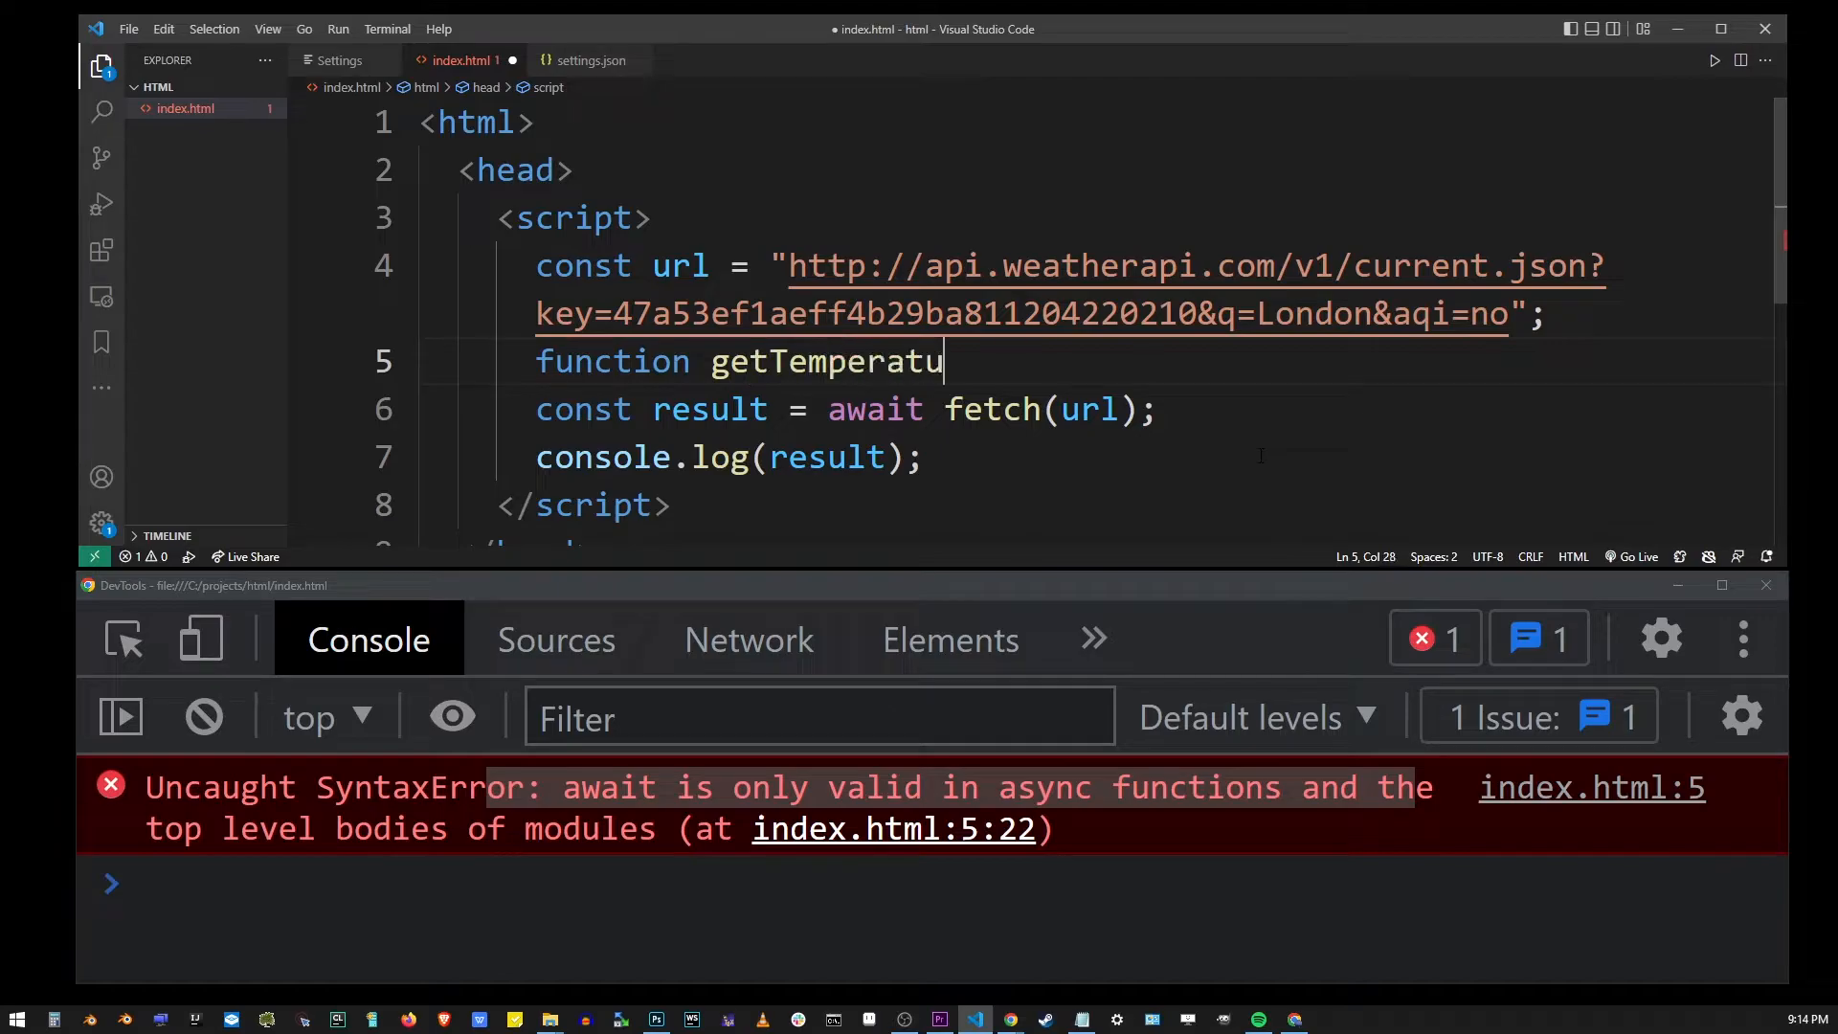
text(re() {})
key(Return)
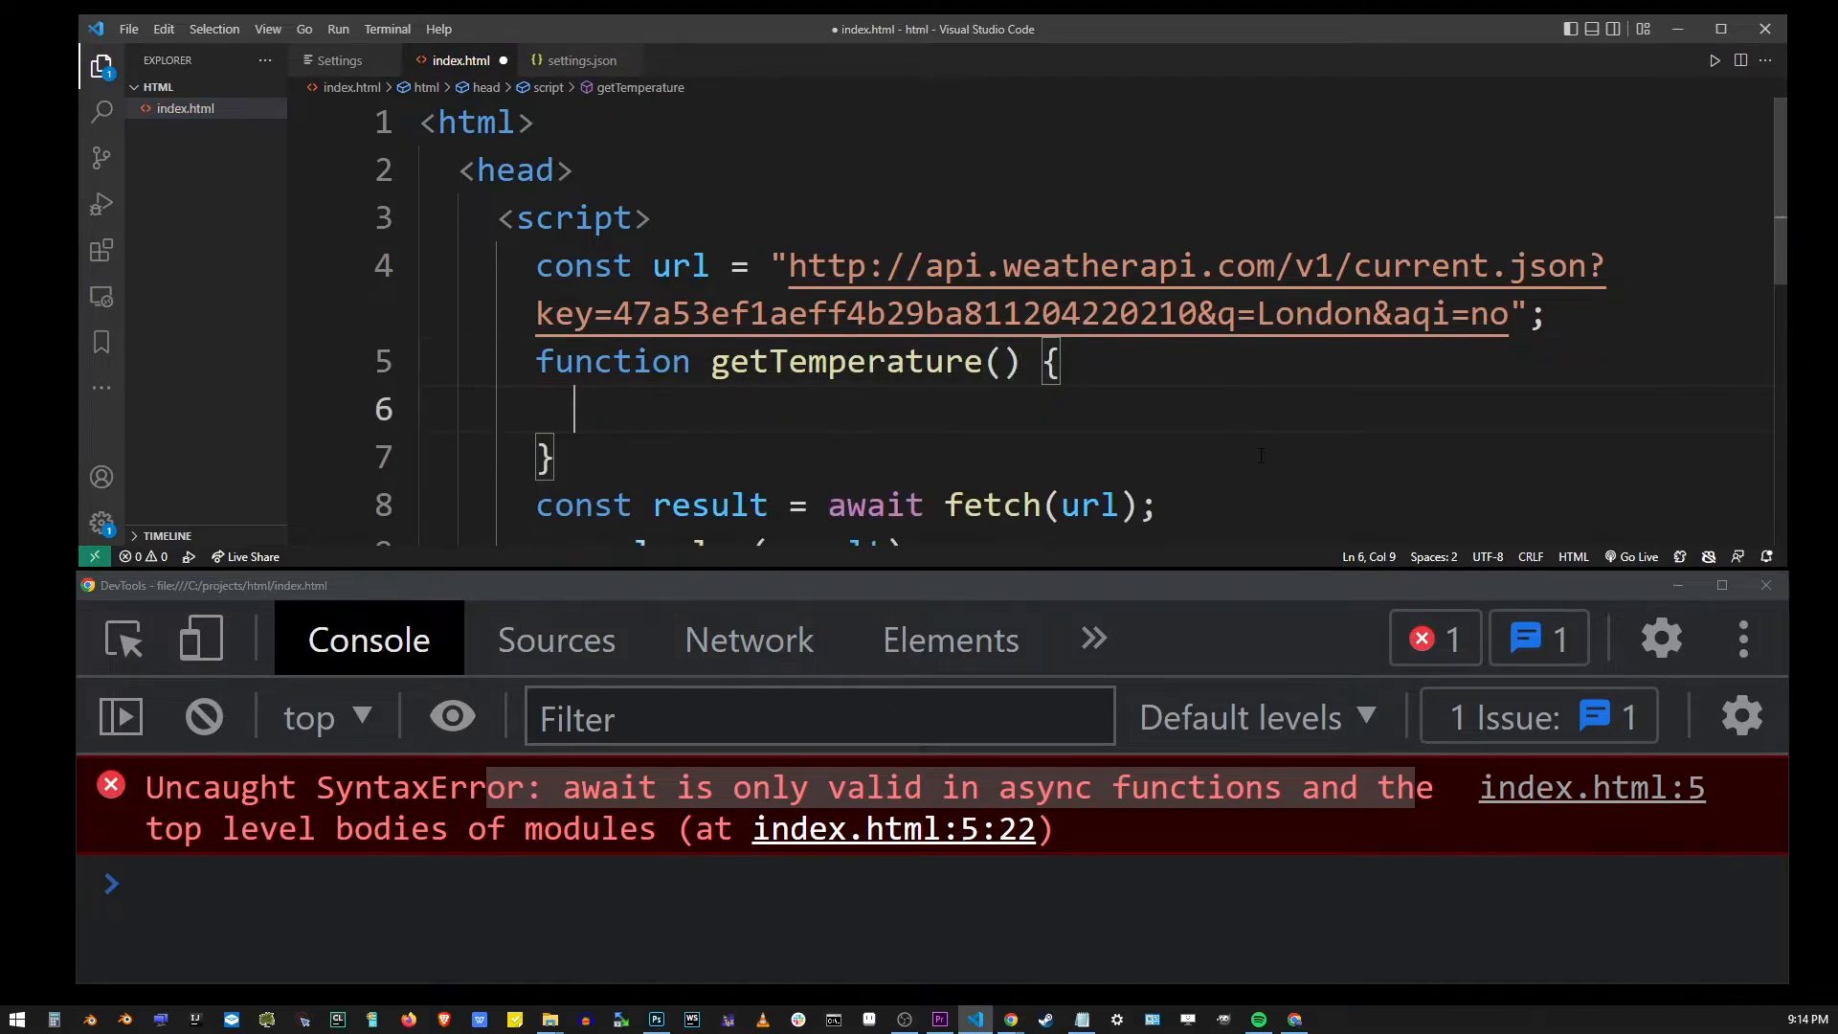
key(Up)
key(Home)
text(async)
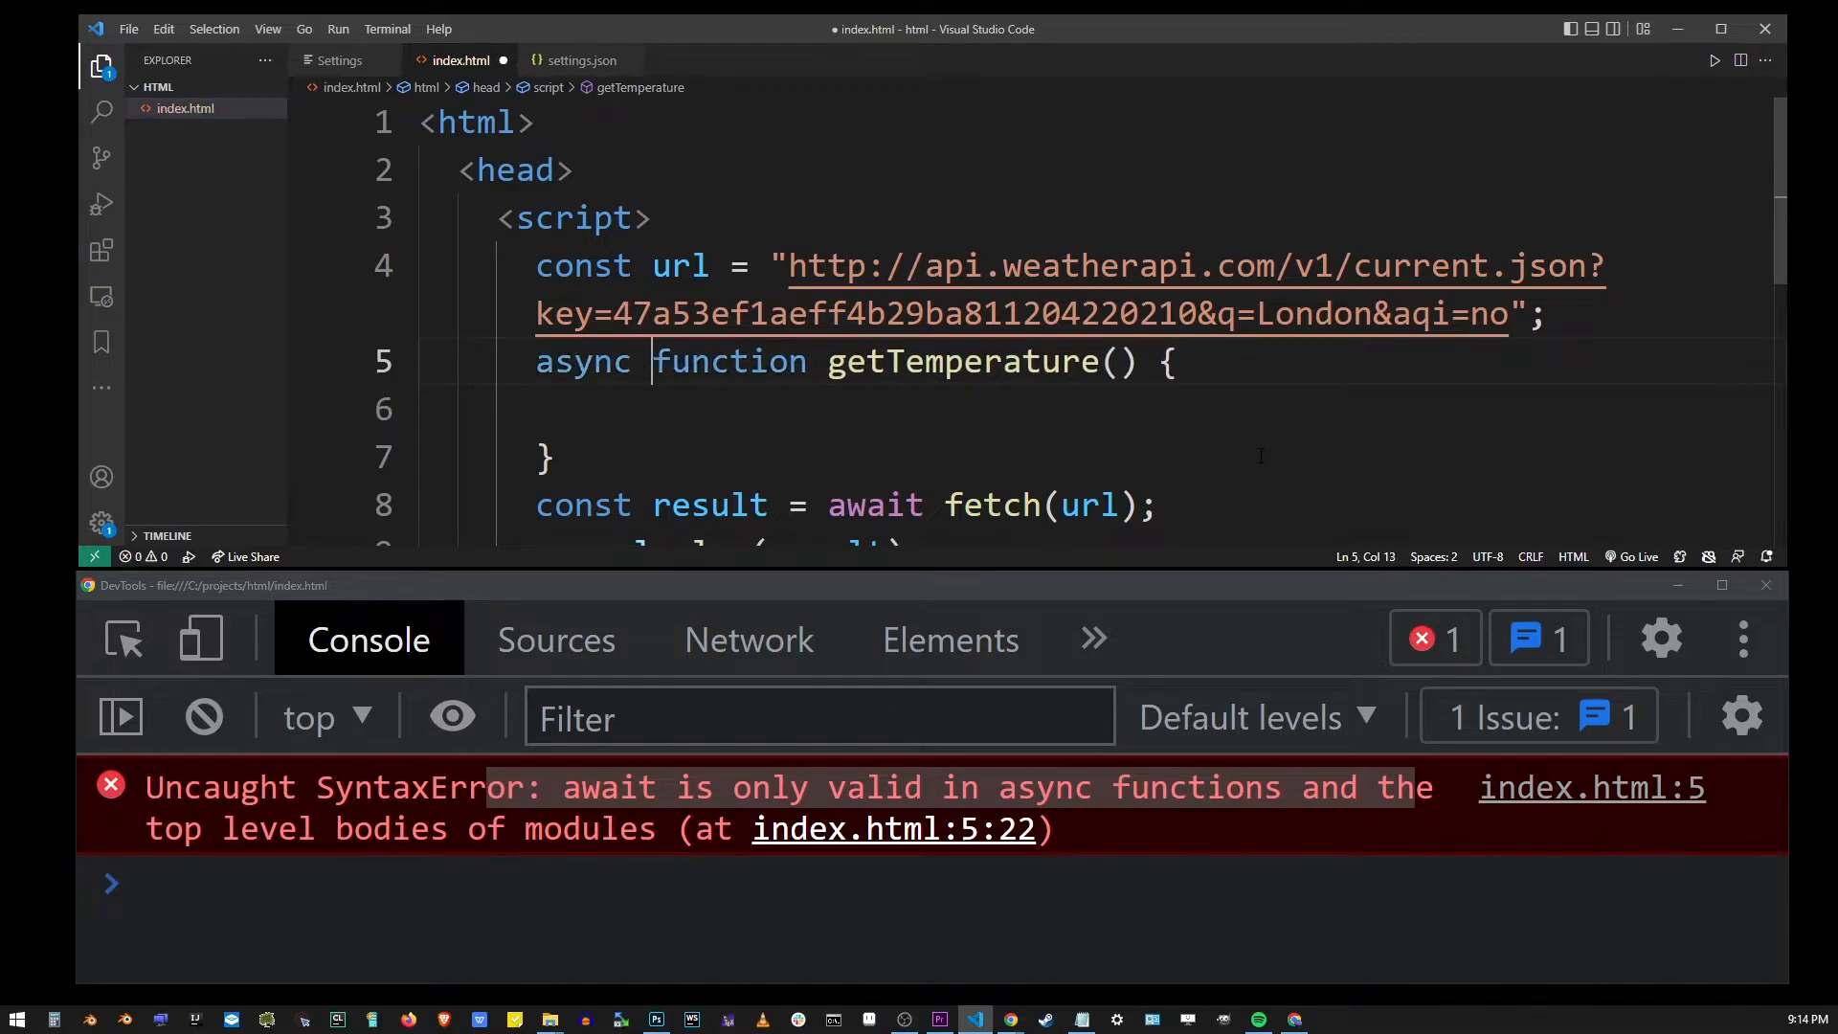
key(shift+Home)
key(Down)
key(Down)
key(Down)
- Move the fetch and console.log lines into the getTemperature function body
key(Home)
key(shift+Down)
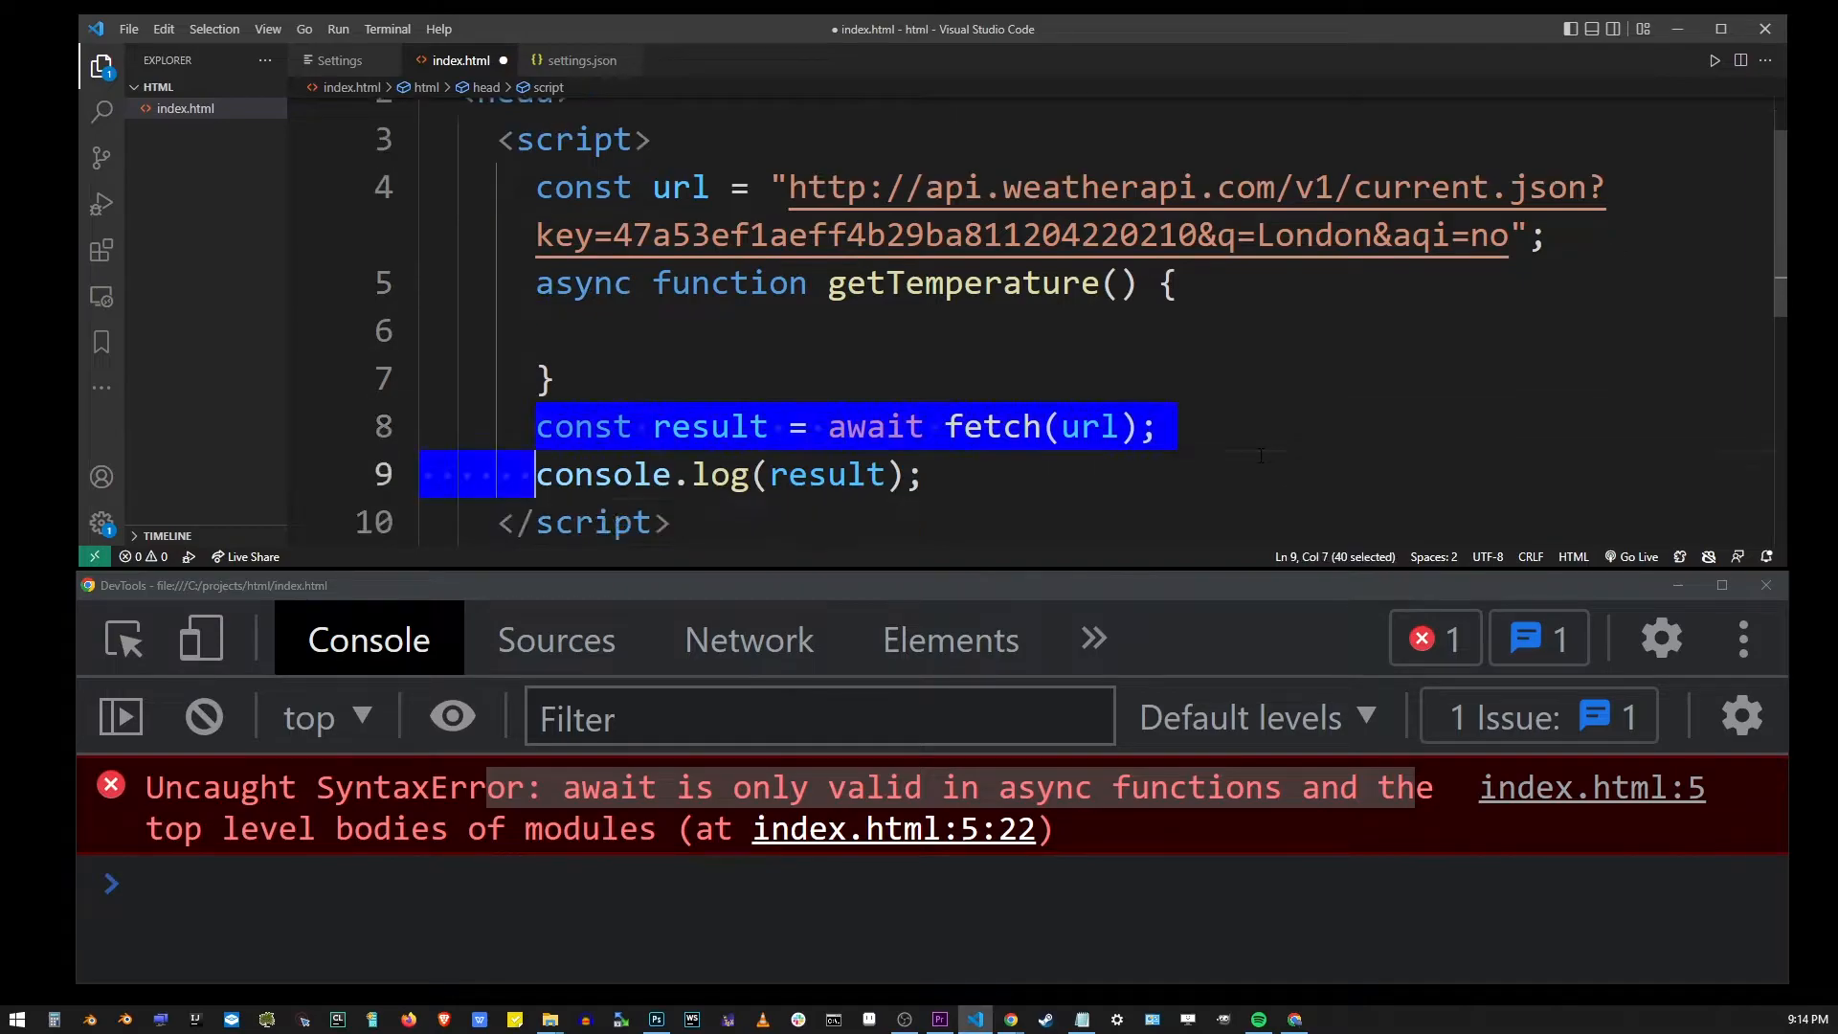
key(shift+End)
key(ctrl+x)
key(Up)
key(Up)
key(ctrl+v)
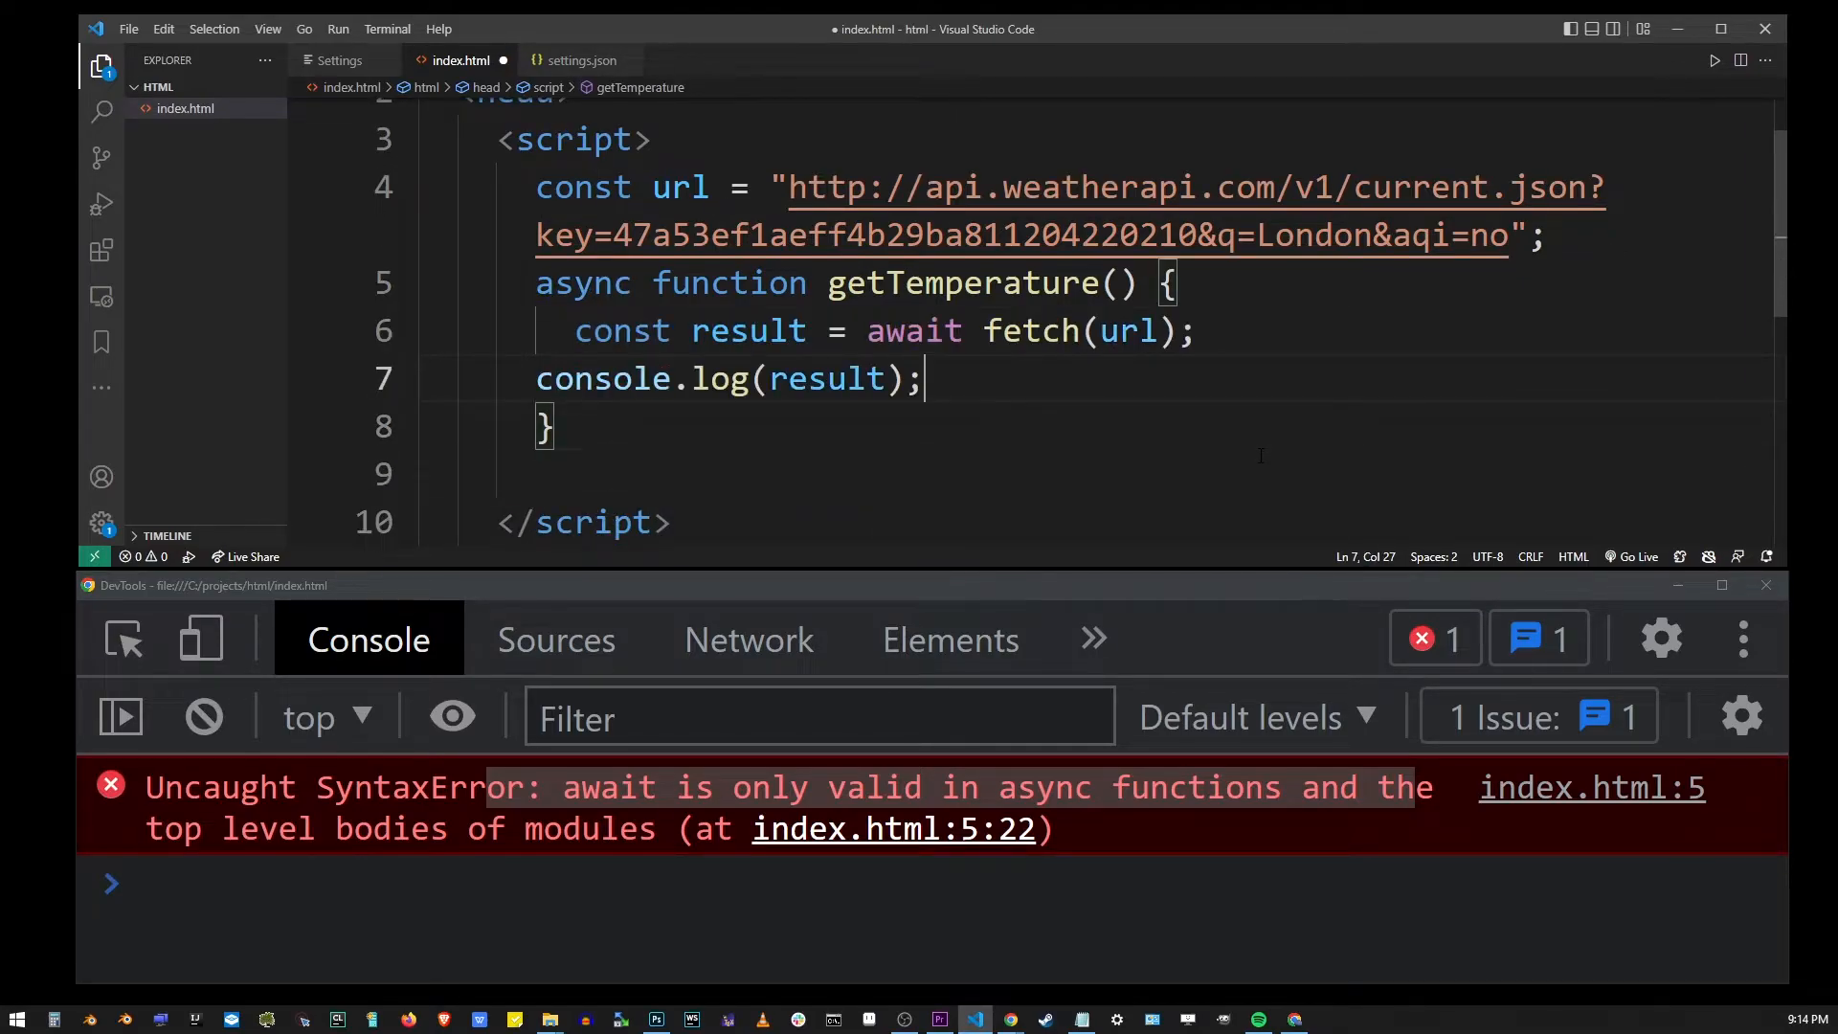
key(Up)
key(Home)
key(Delete)
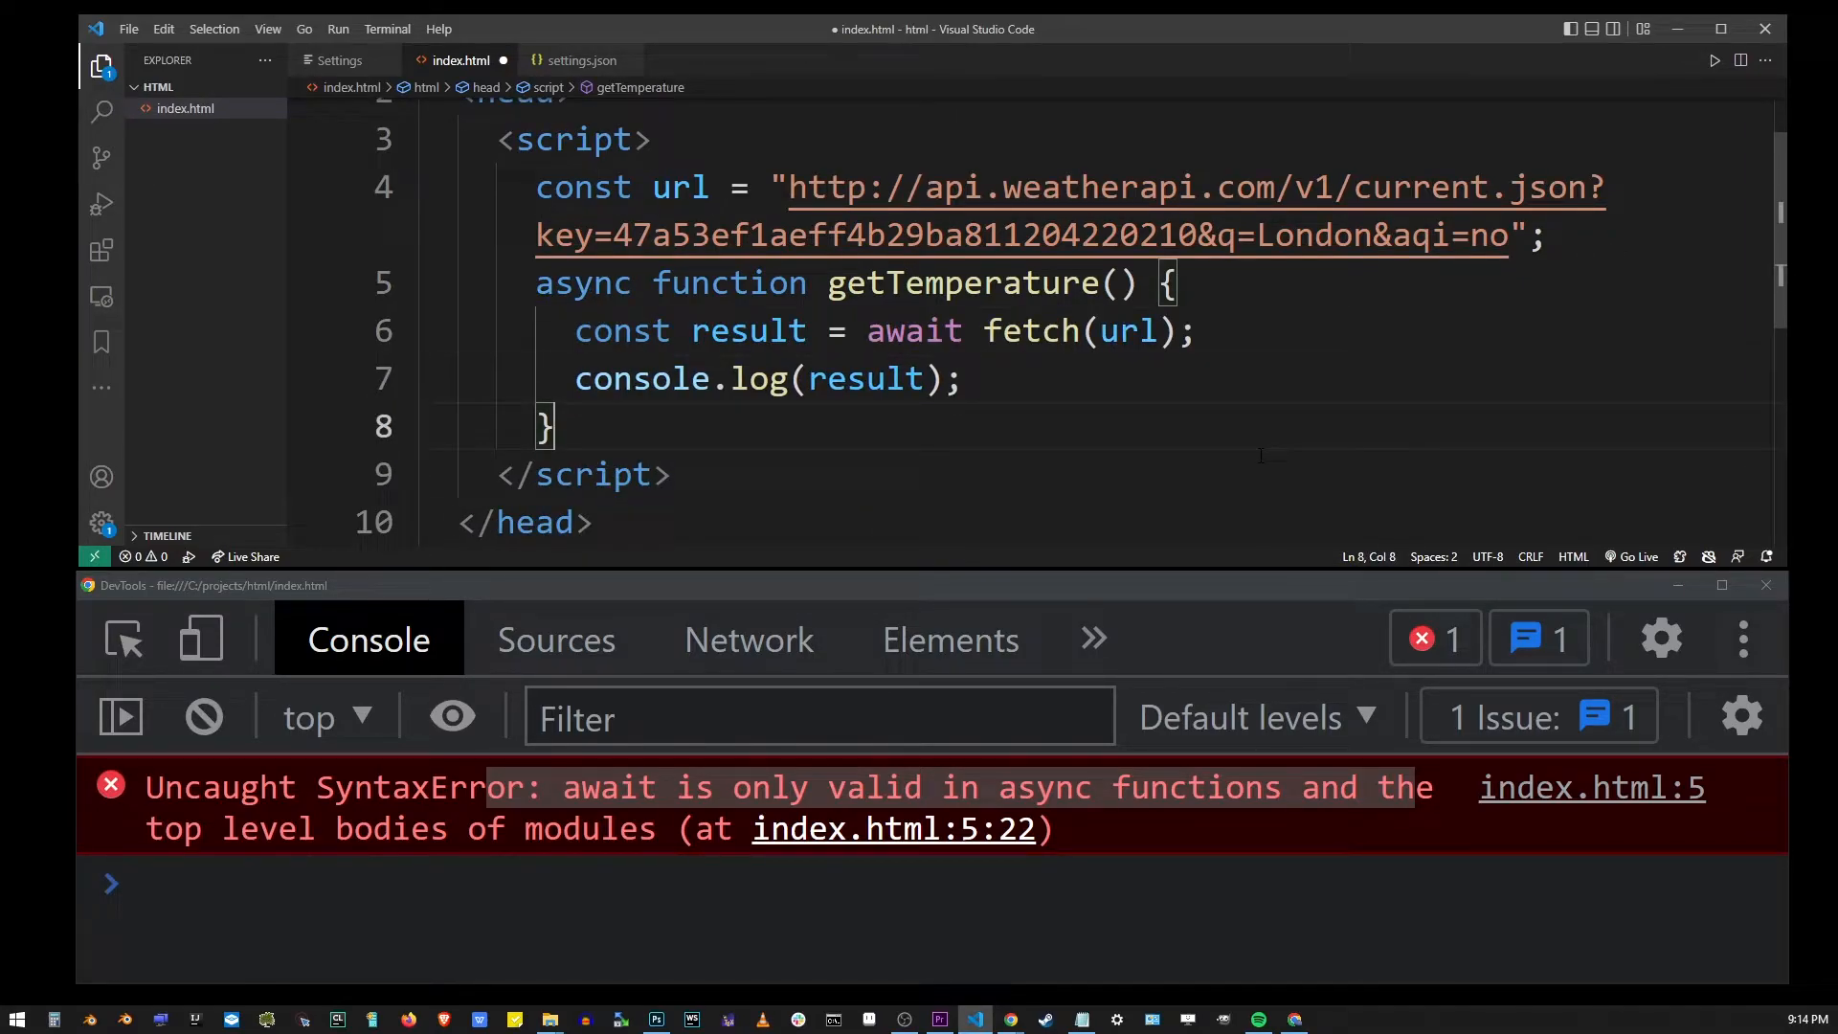
scroll(1260, 457, up, 2)
- Copy the name getTemperature() from the function declaration line
key(Up)
key(Up)
key(Up)
key(Home)
key(ctrl+shift+Right)
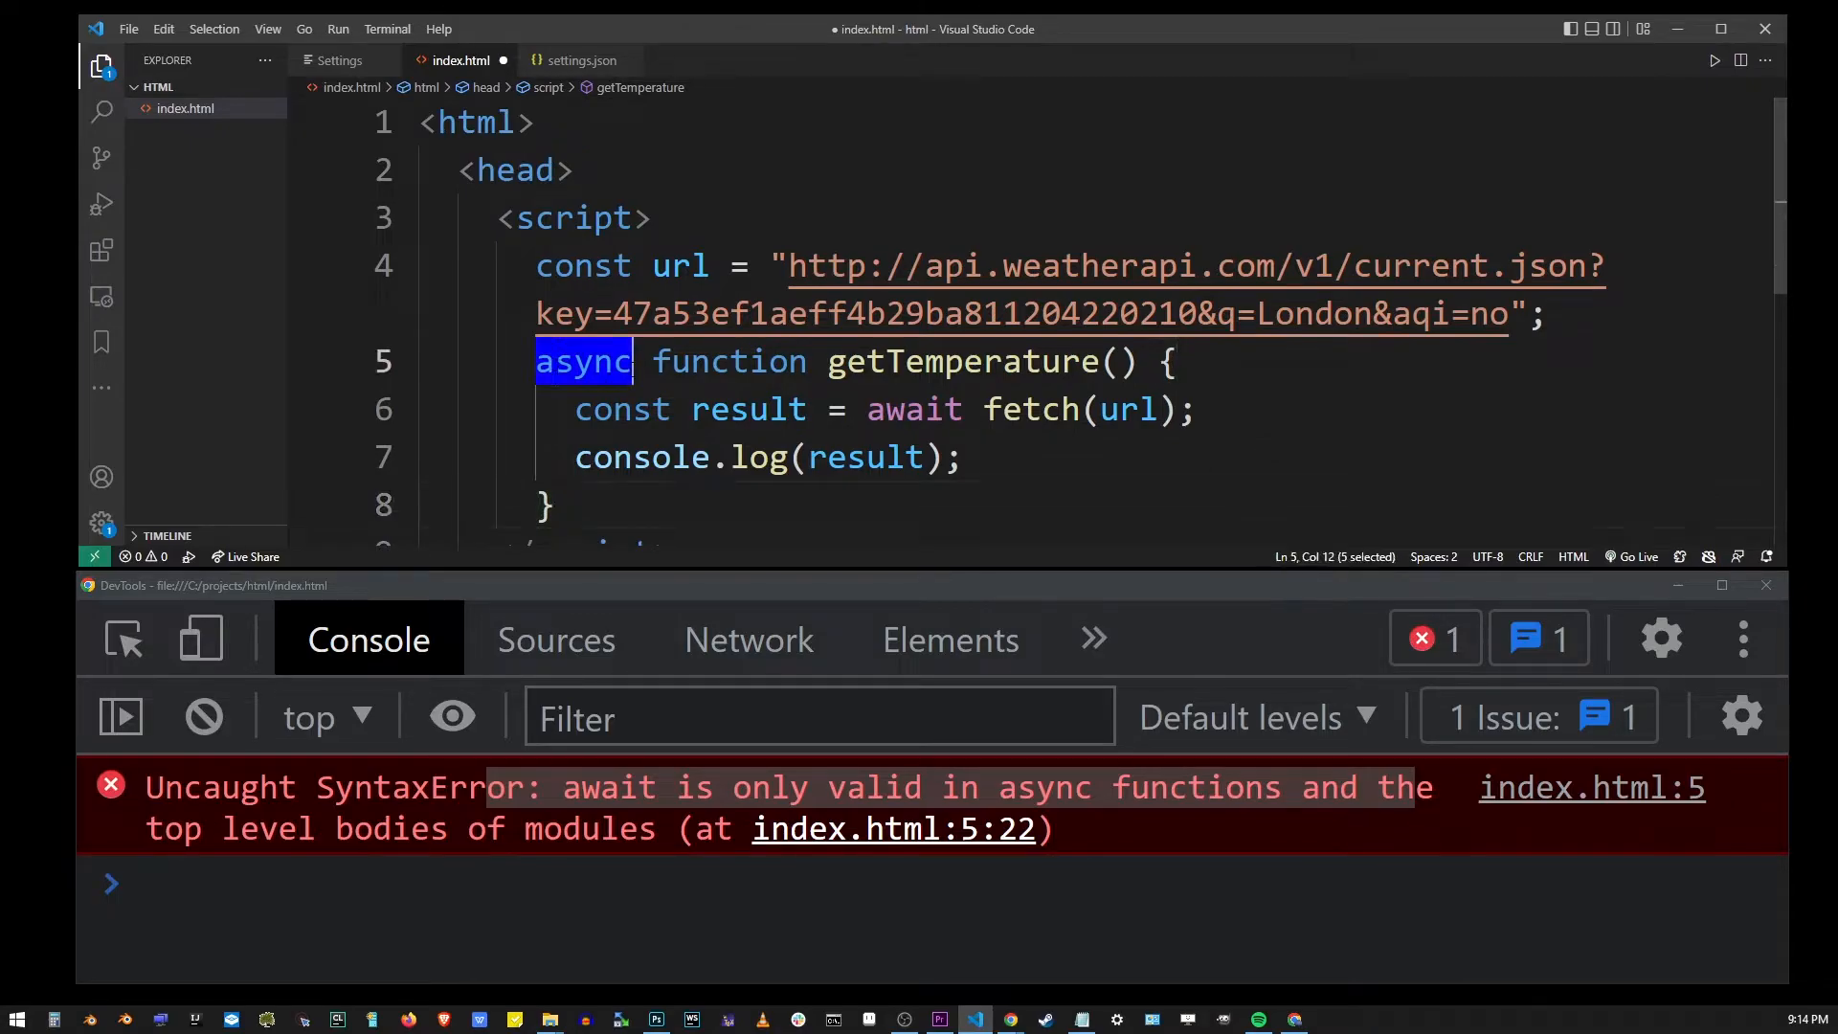
key(Right)
key(ctrl+shift+Right)
key(Right)
key(Right)
key(ctrl+shift+Right)
key(Down)
key(Home)
key(Down)
key(End)
key(Up)
key(Up)
key(ctrl+shift+Right)
key(shift+Right)
key(shift+Right)
- Add a getTemperature() call below the closing brace and save the script
key(Down)
key(Down)
key(Down)
key(End)
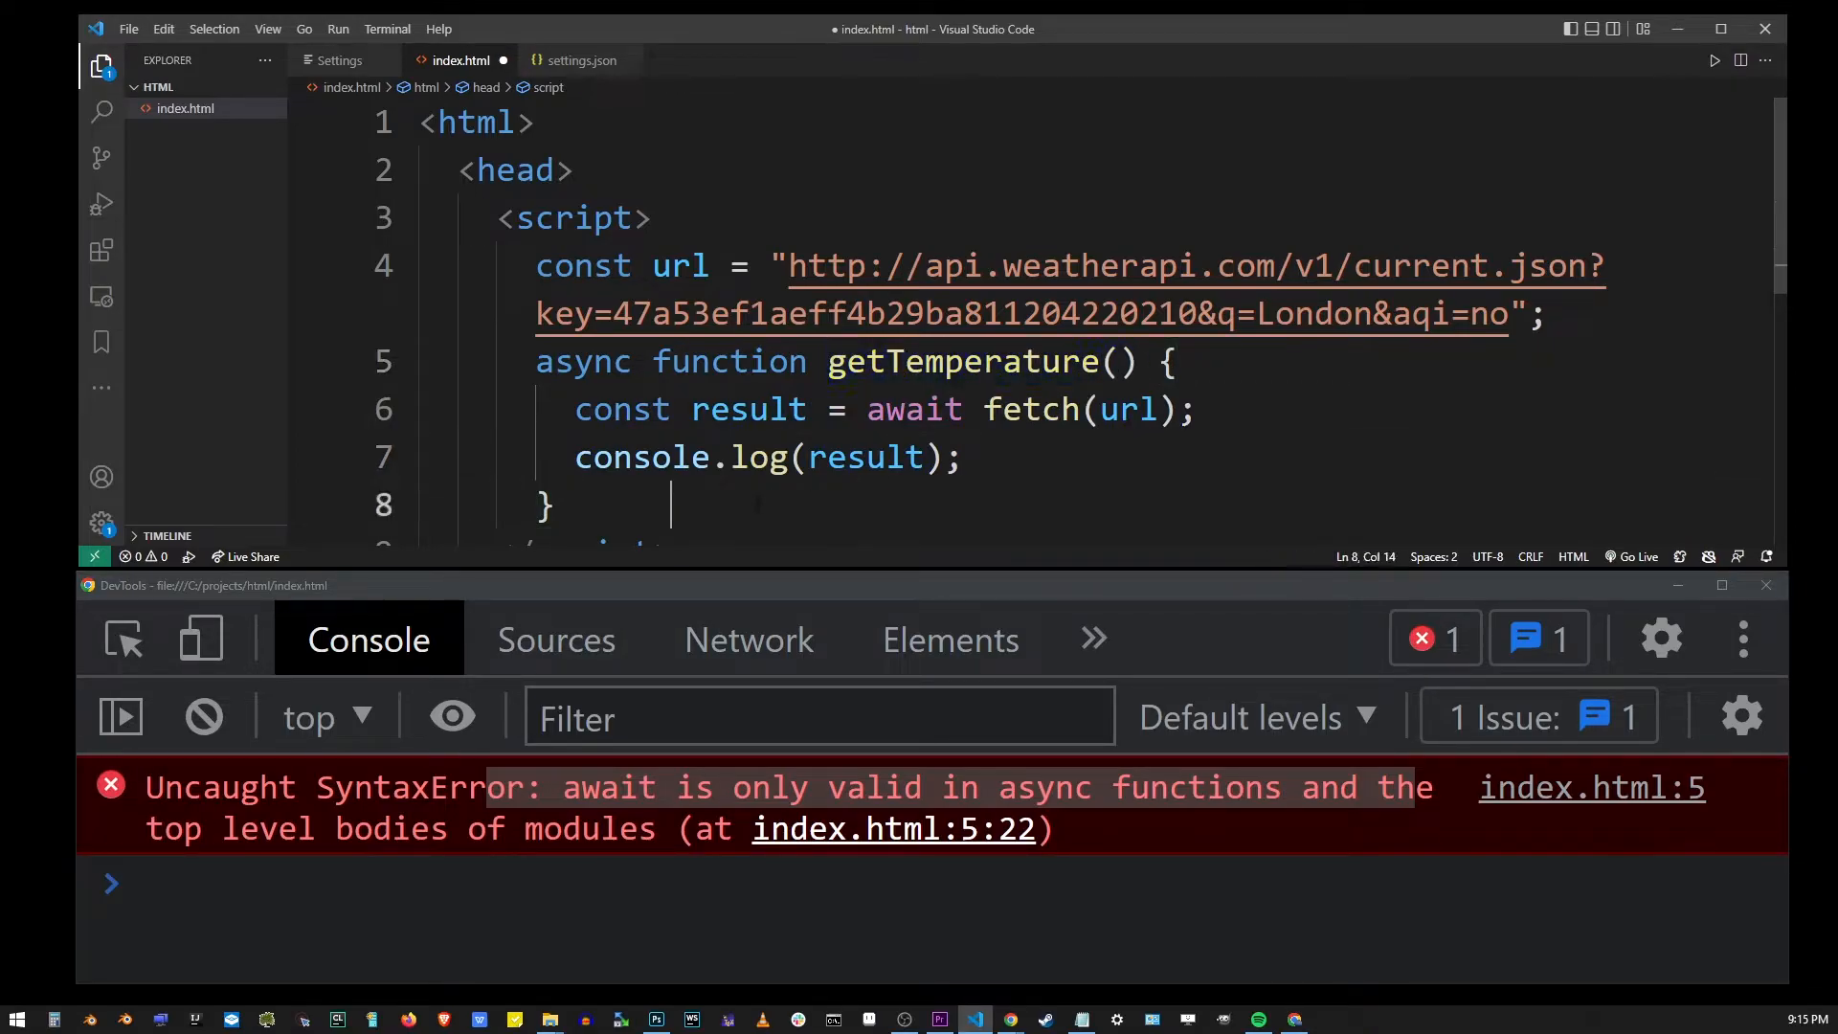
key(shift+End)
key(Return)
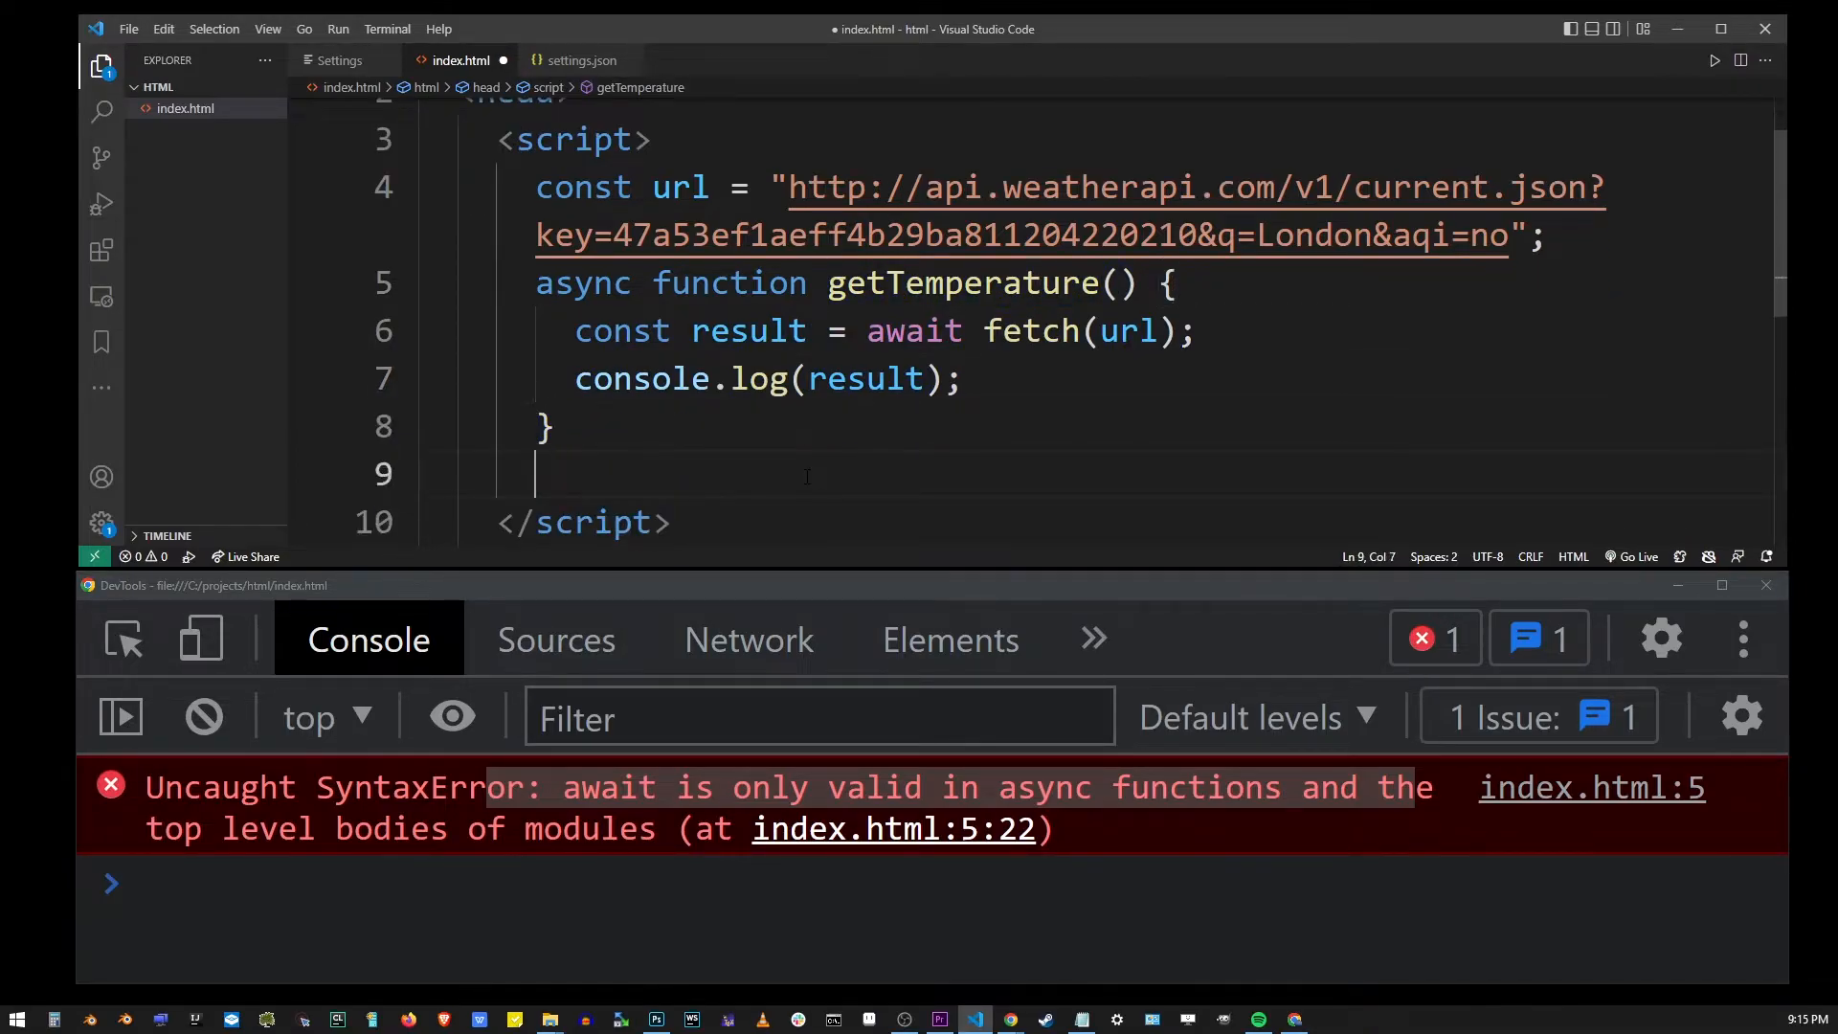
key(ctrl+v)
key(shift+Home)
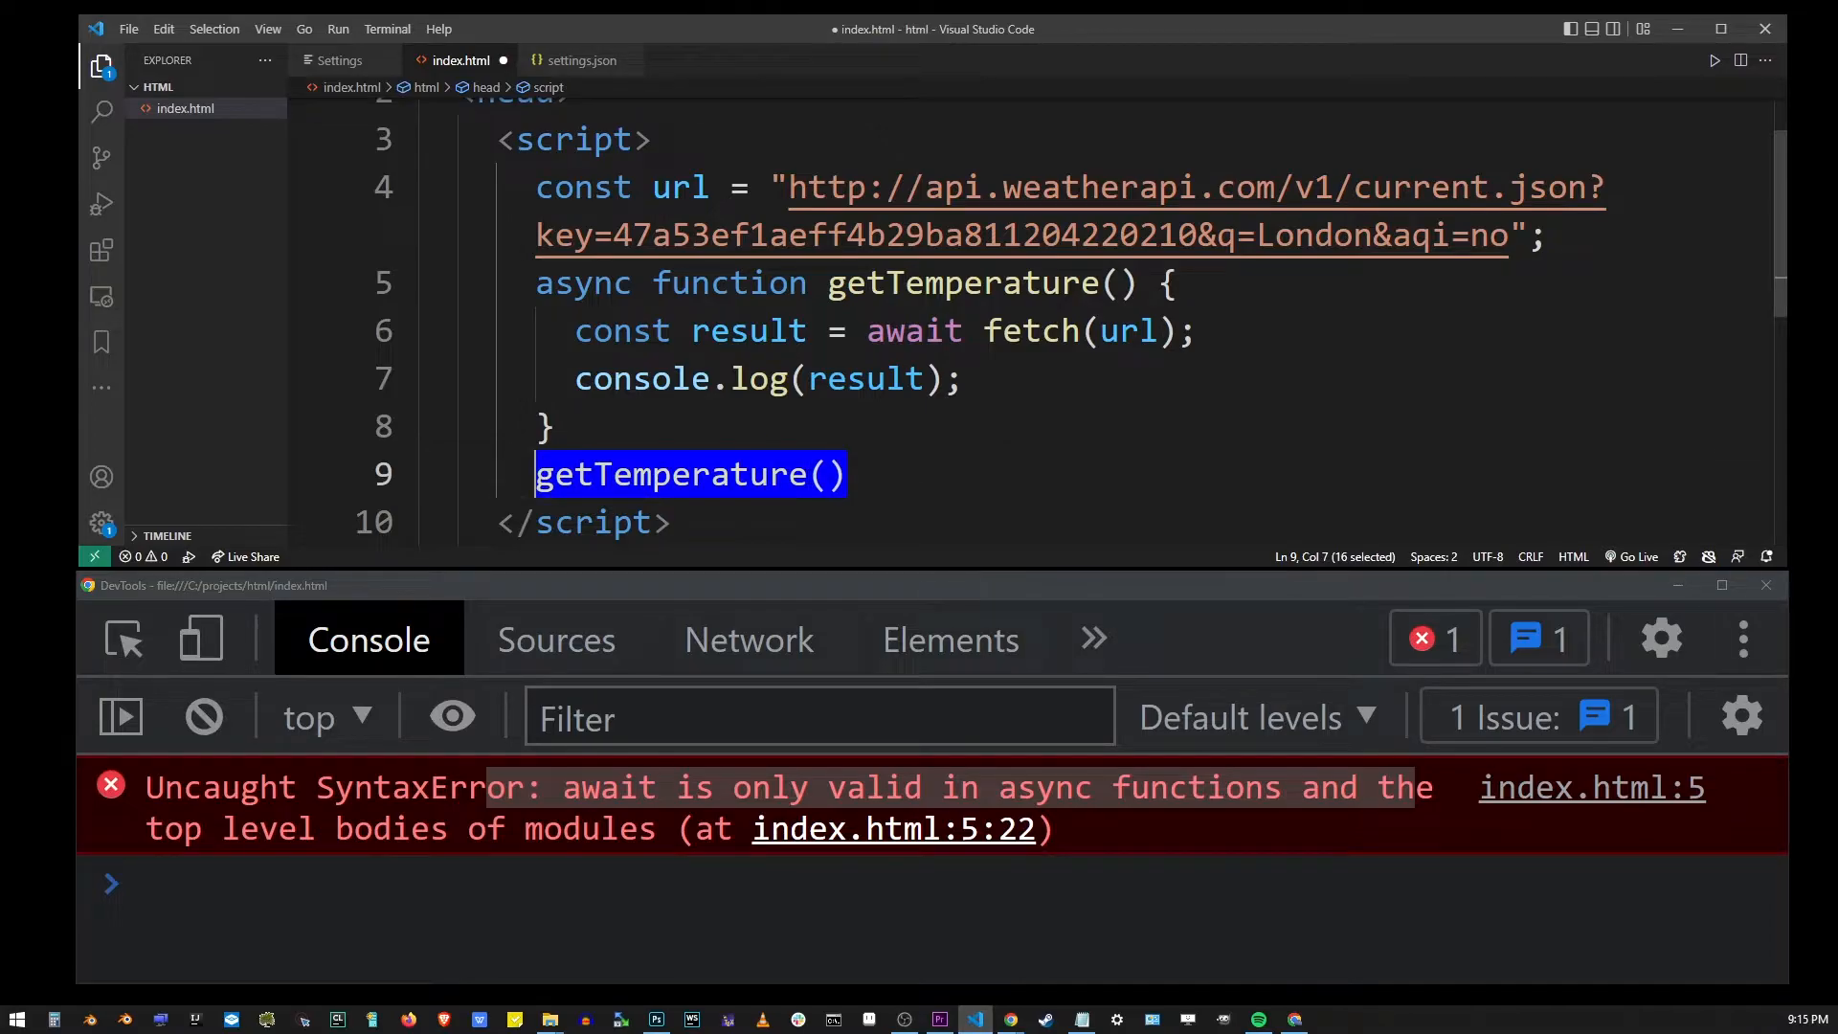
key(Up)
key(Up)
key(Up)
key(ctrl+d)
key(Down)
key(Down)
key(Down)
key(ctrl+d)
key(shift+End)
key(ctrl+s)
- Reload the page and expand the logged Response object with status 200
click(905, 929)
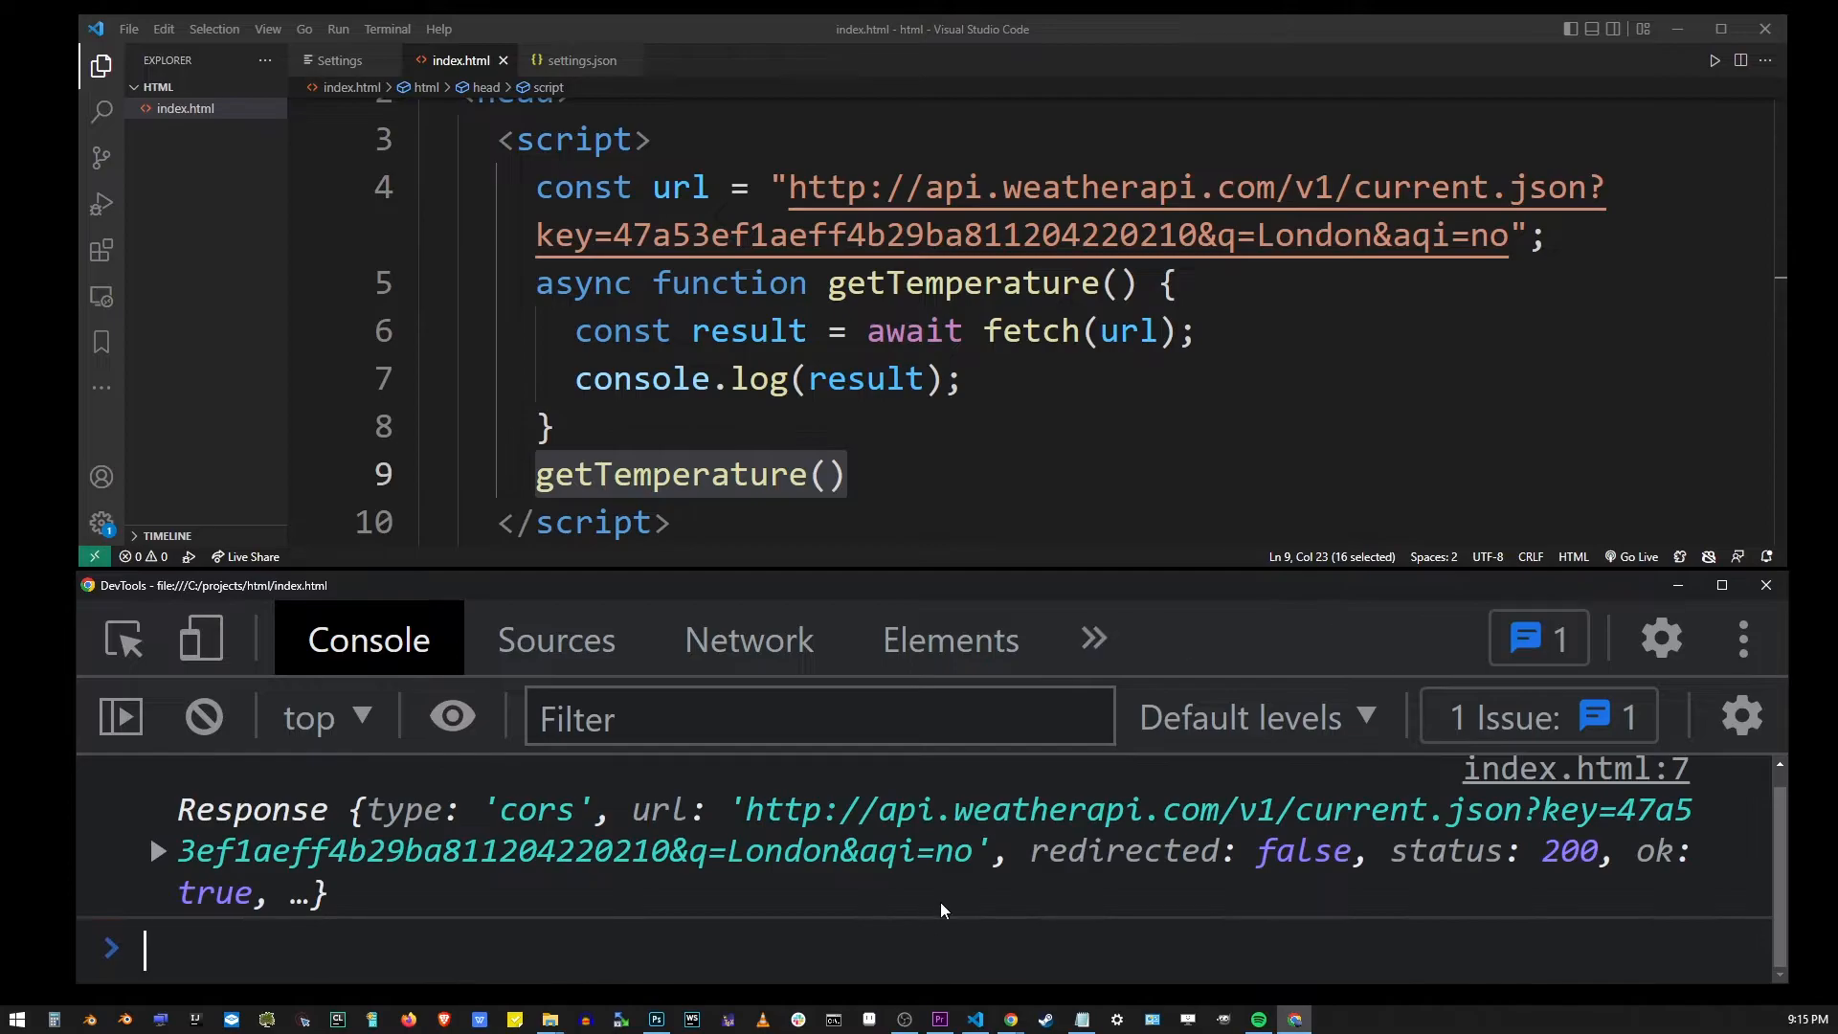
drag(178, 808, 490, 811)
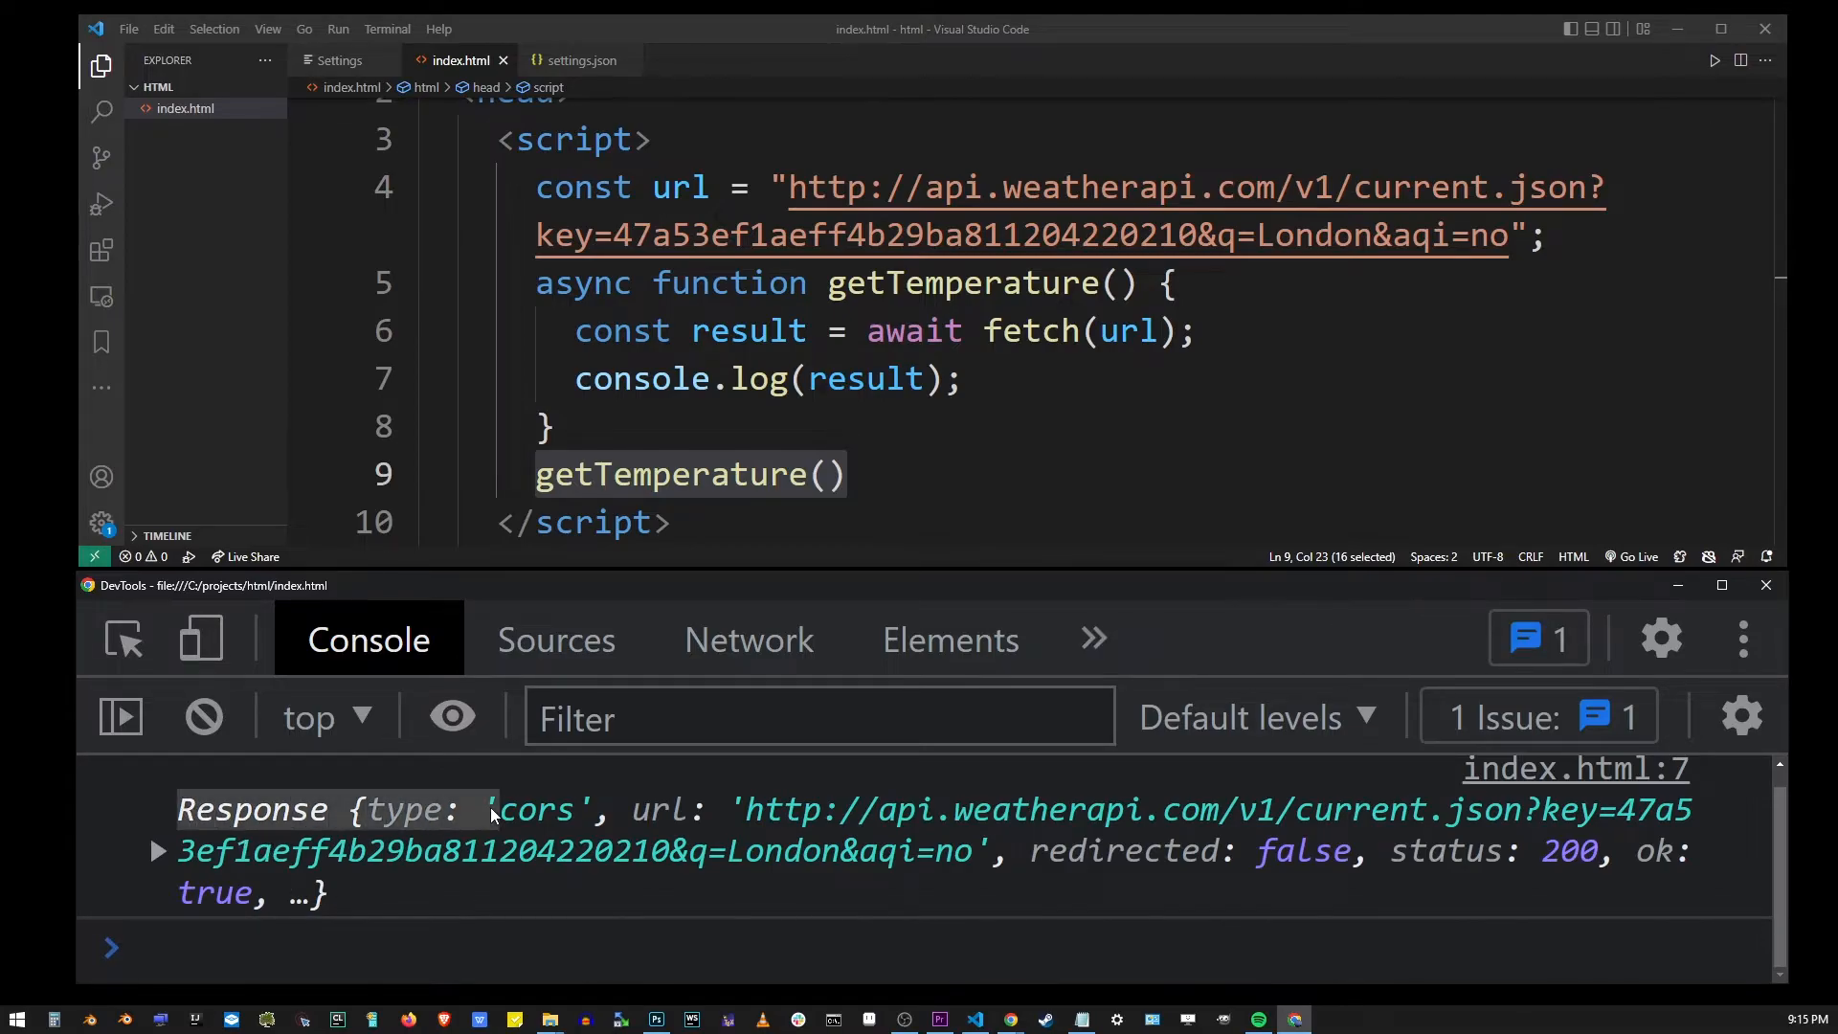
click(159, 851)
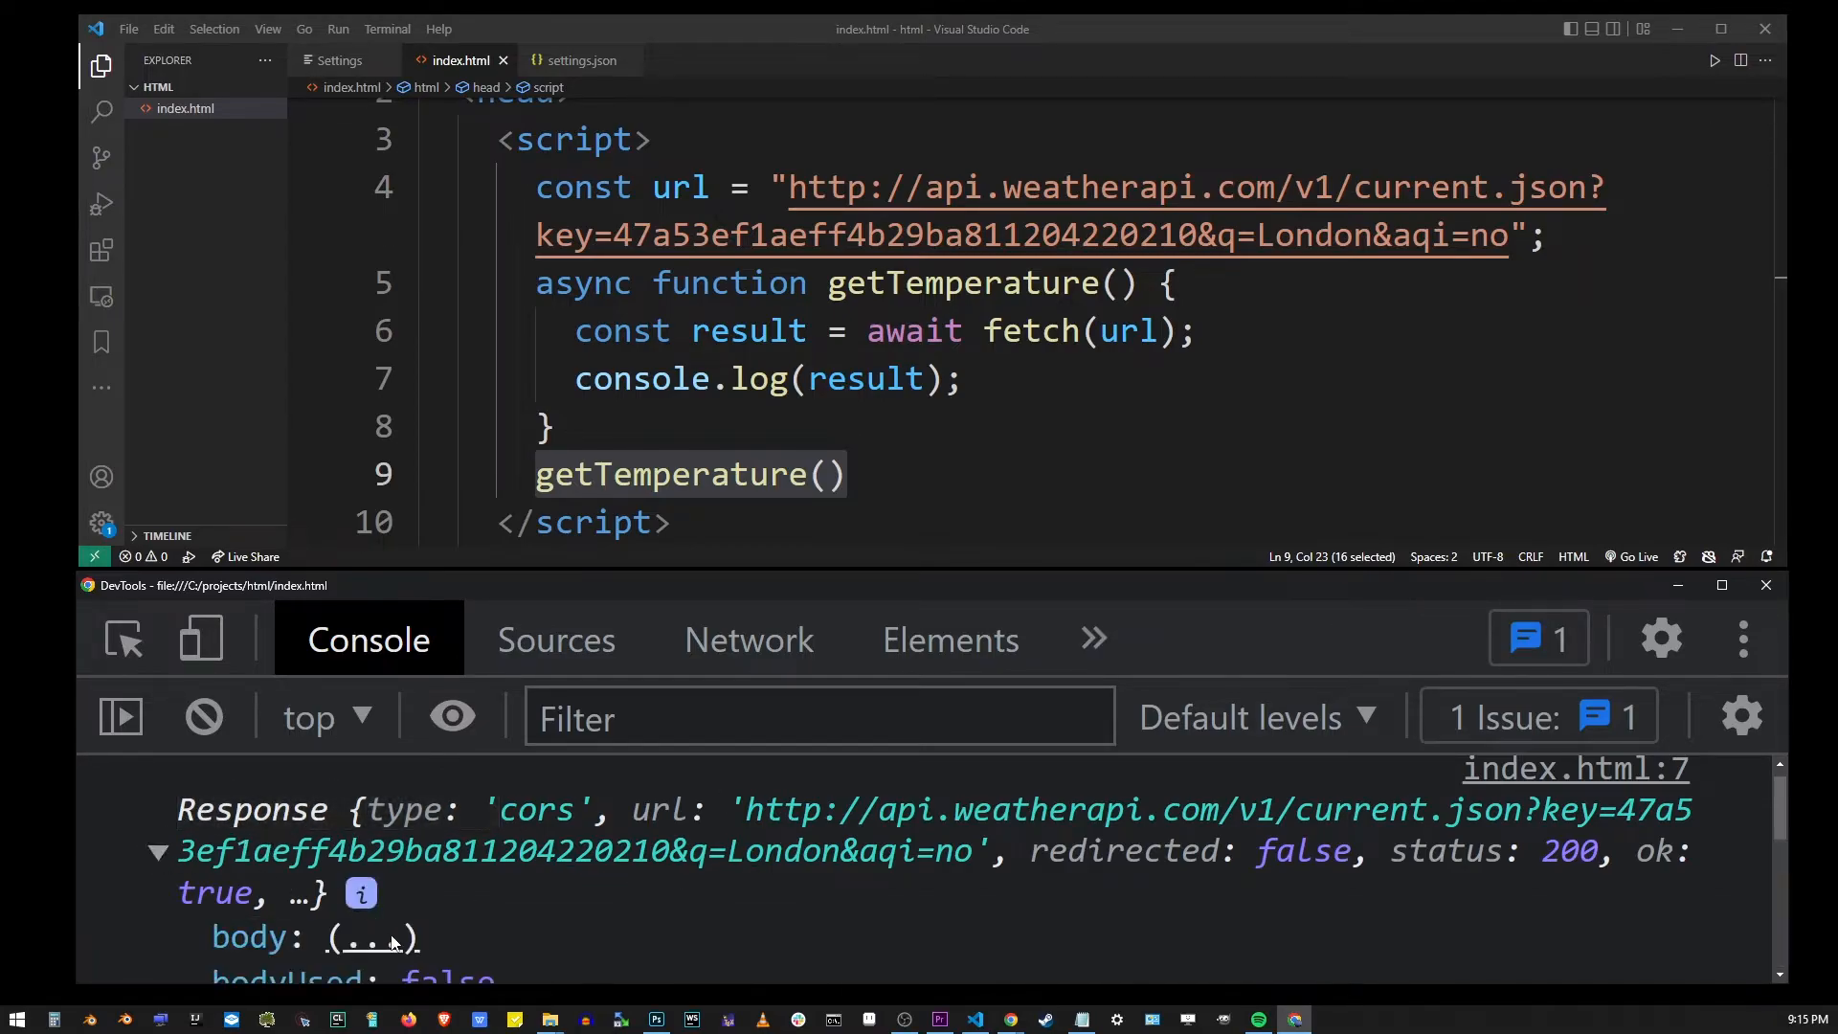
scroll(397, 925, down, 2)
scroll(397, 926, down, 2)
scroll(398, 927, up, 1)
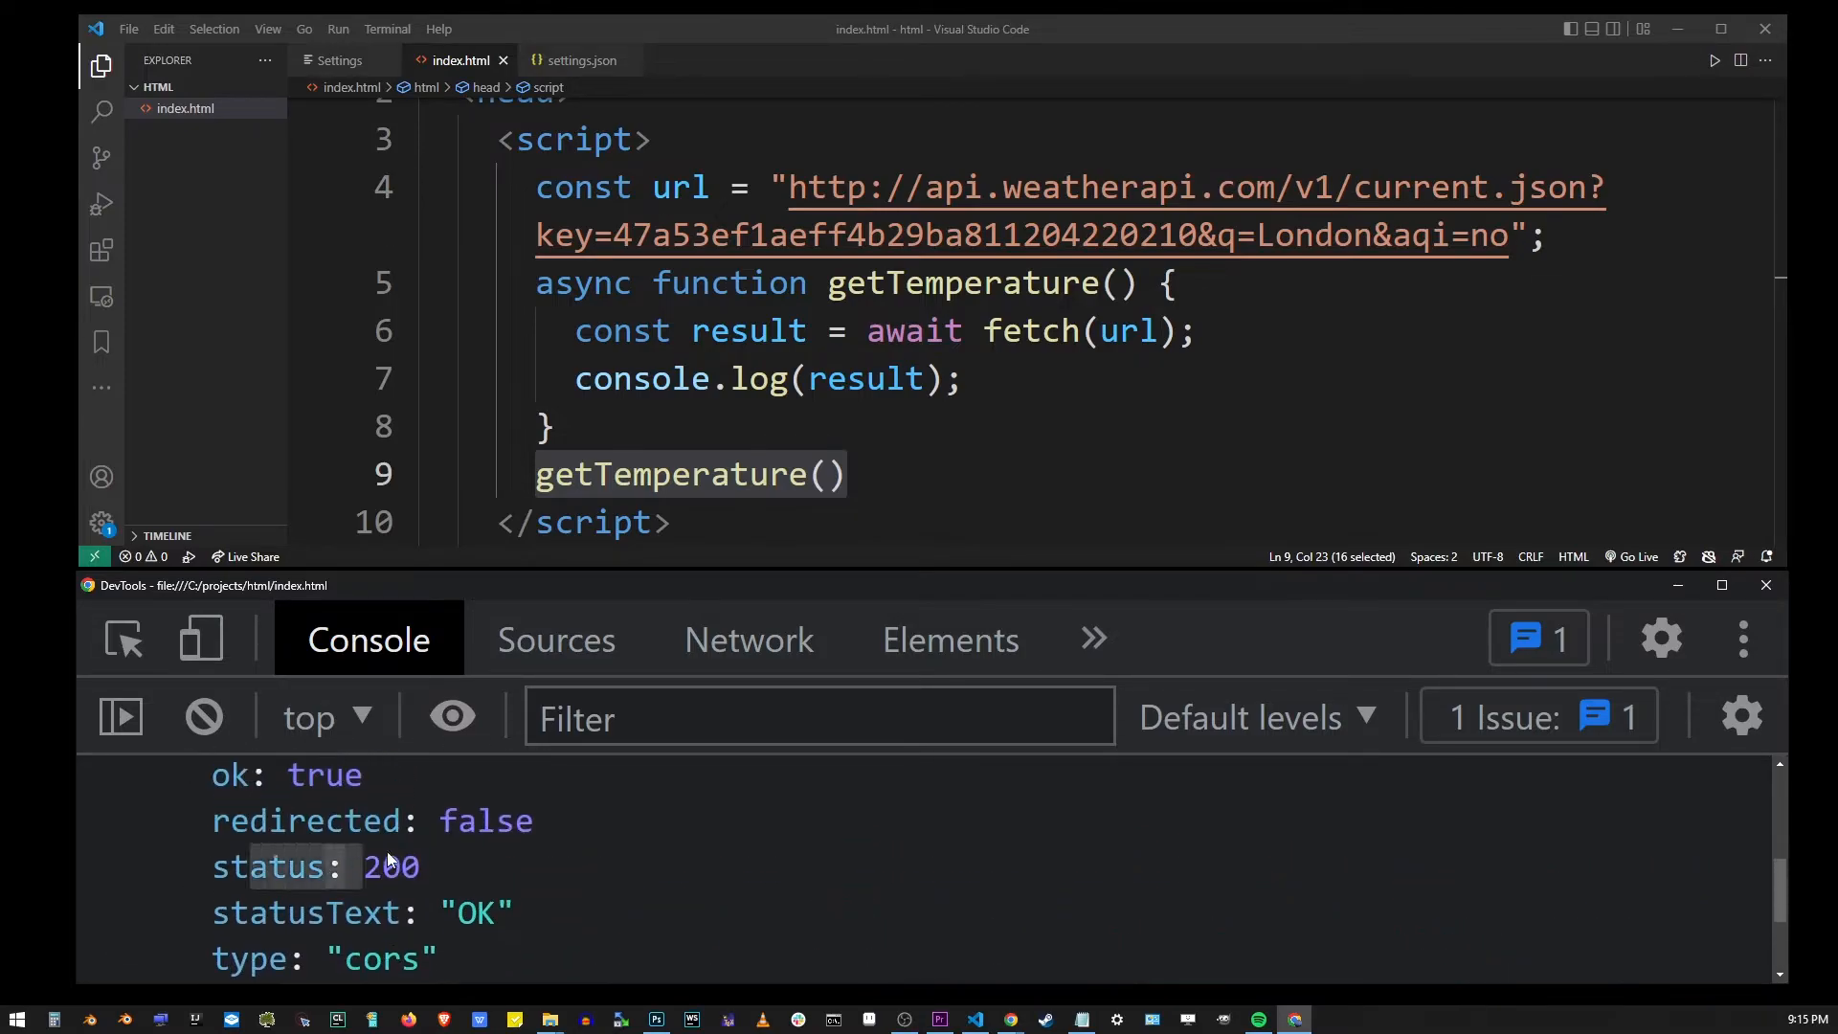
scroll(432, 868, up, 2)
scroll(386, 868, up, 2)
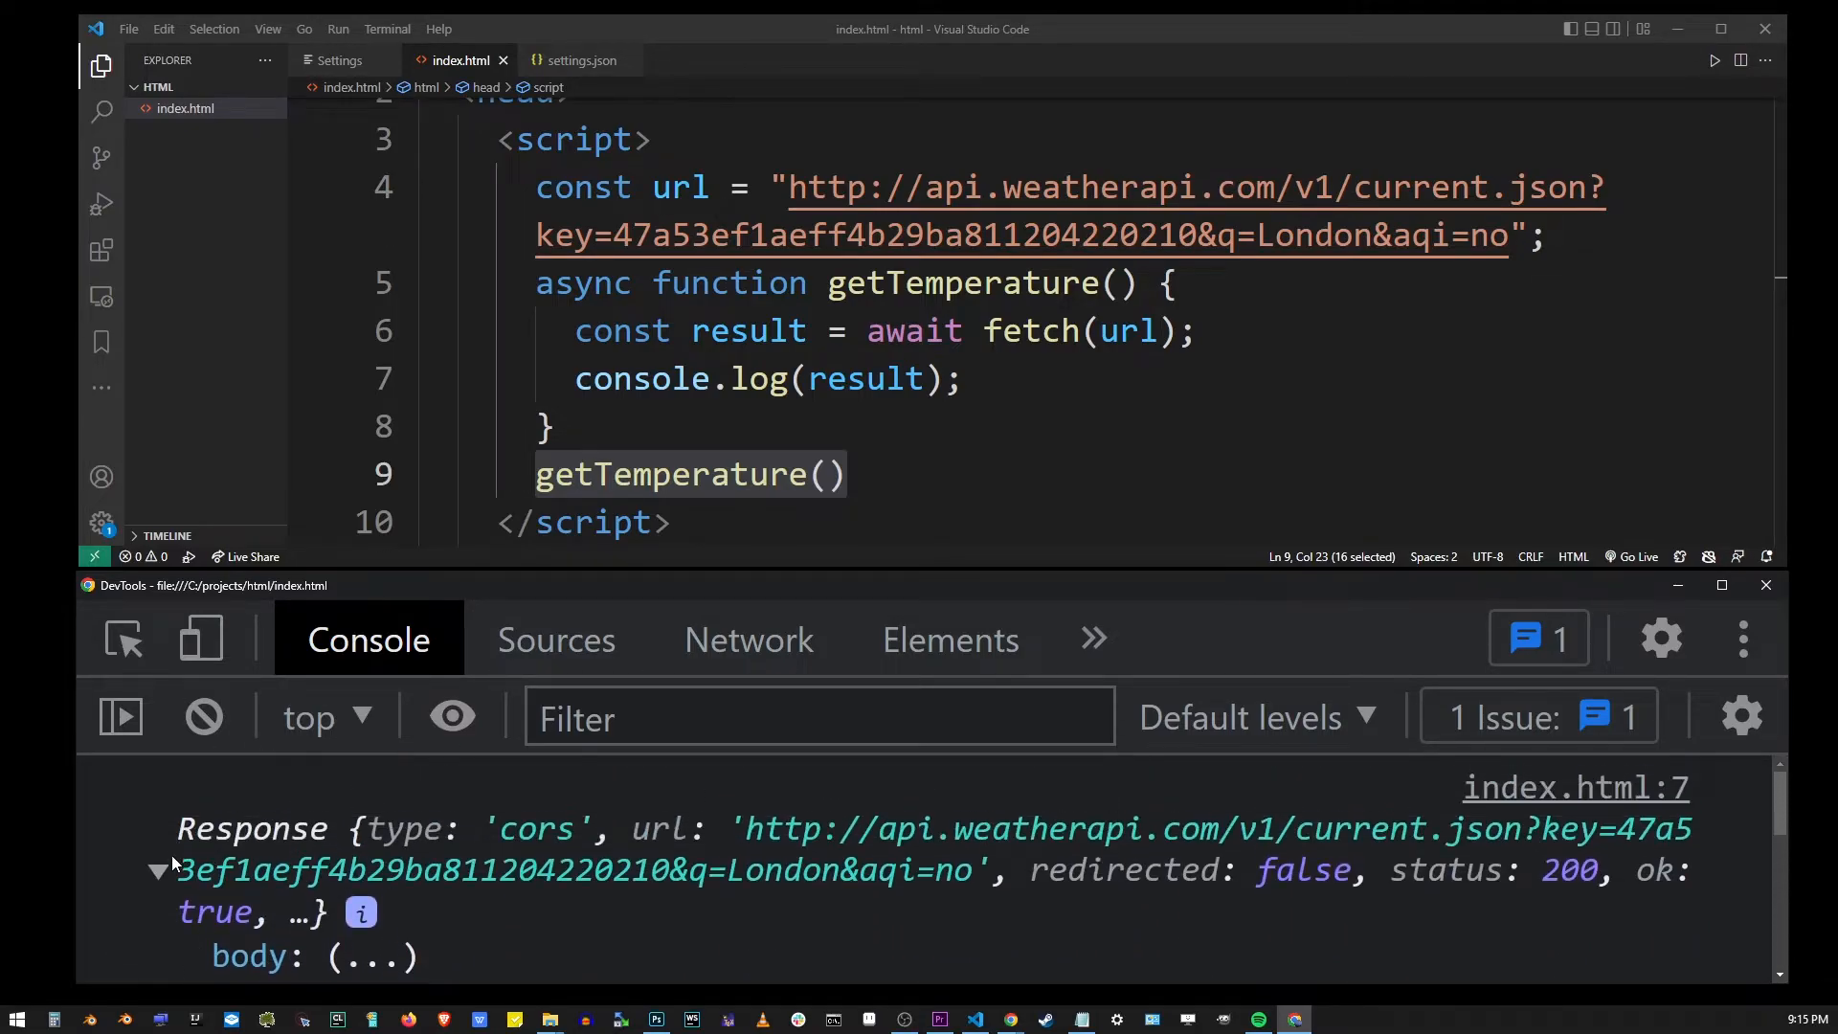
click(157, 868)
- Add result.json().then(json => { }) on a new line after the fetch
click(1005, 378)
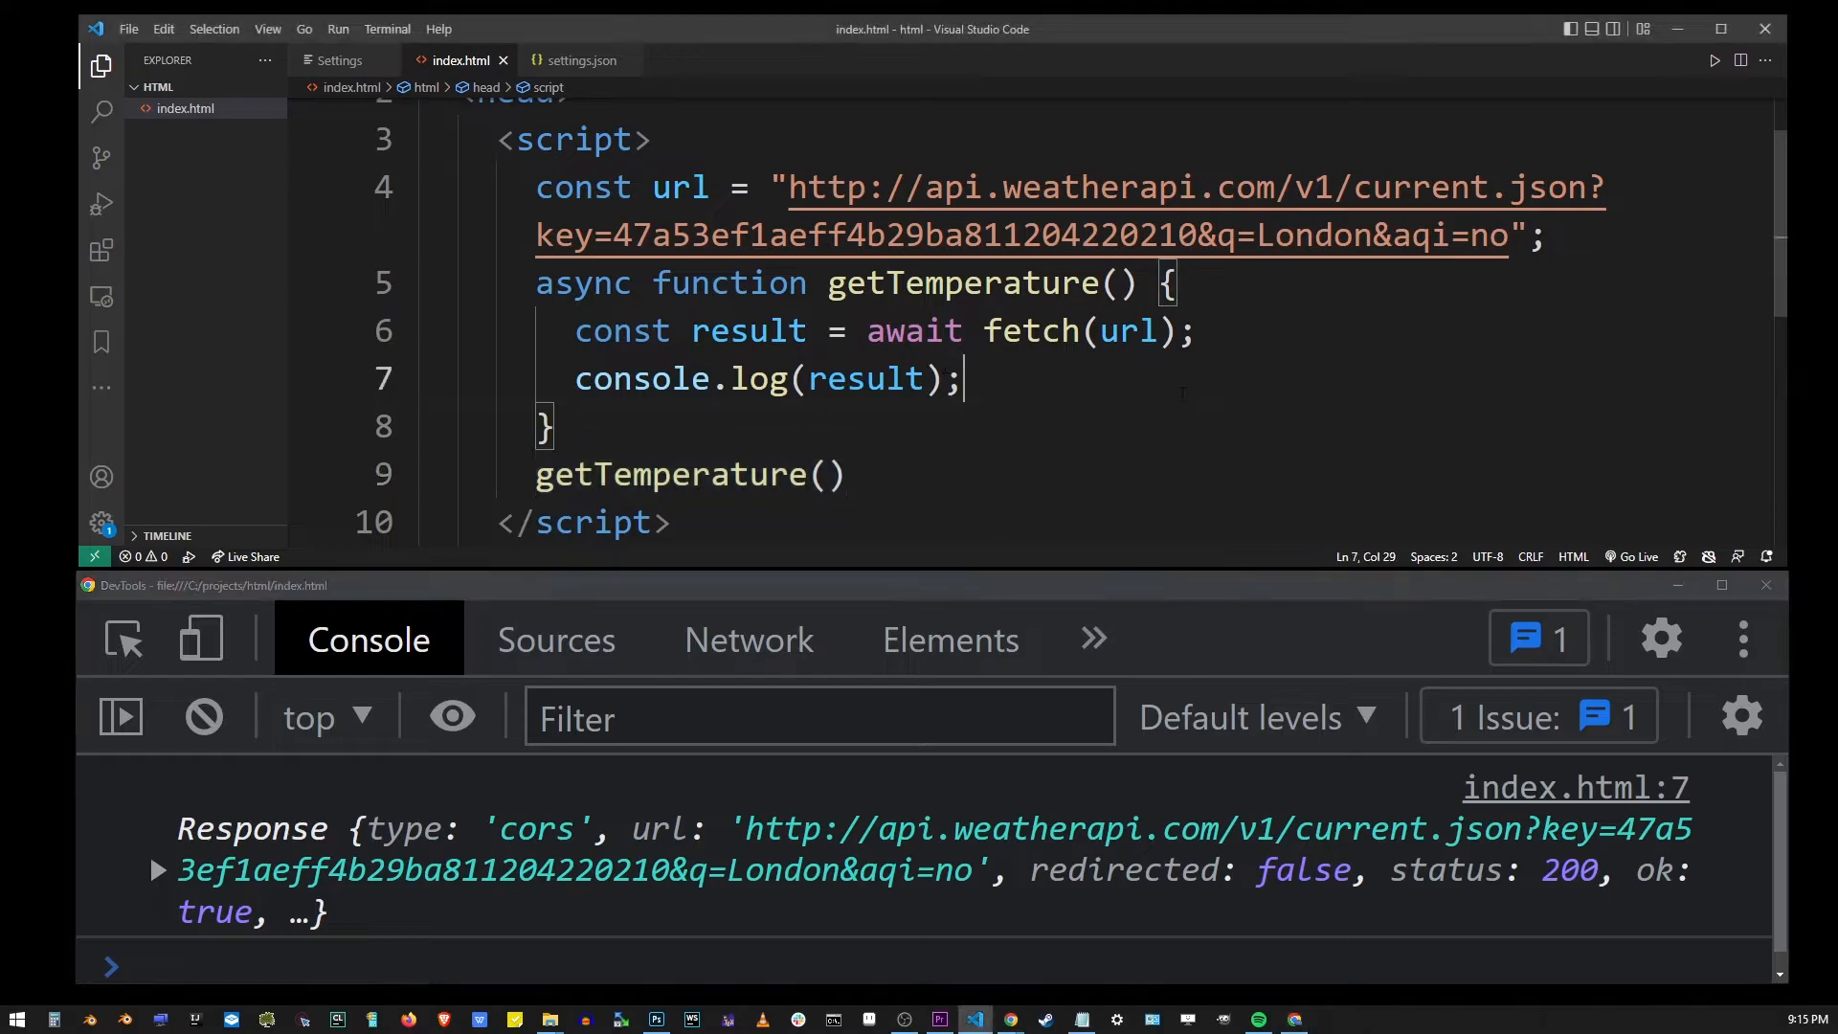
key(Up)
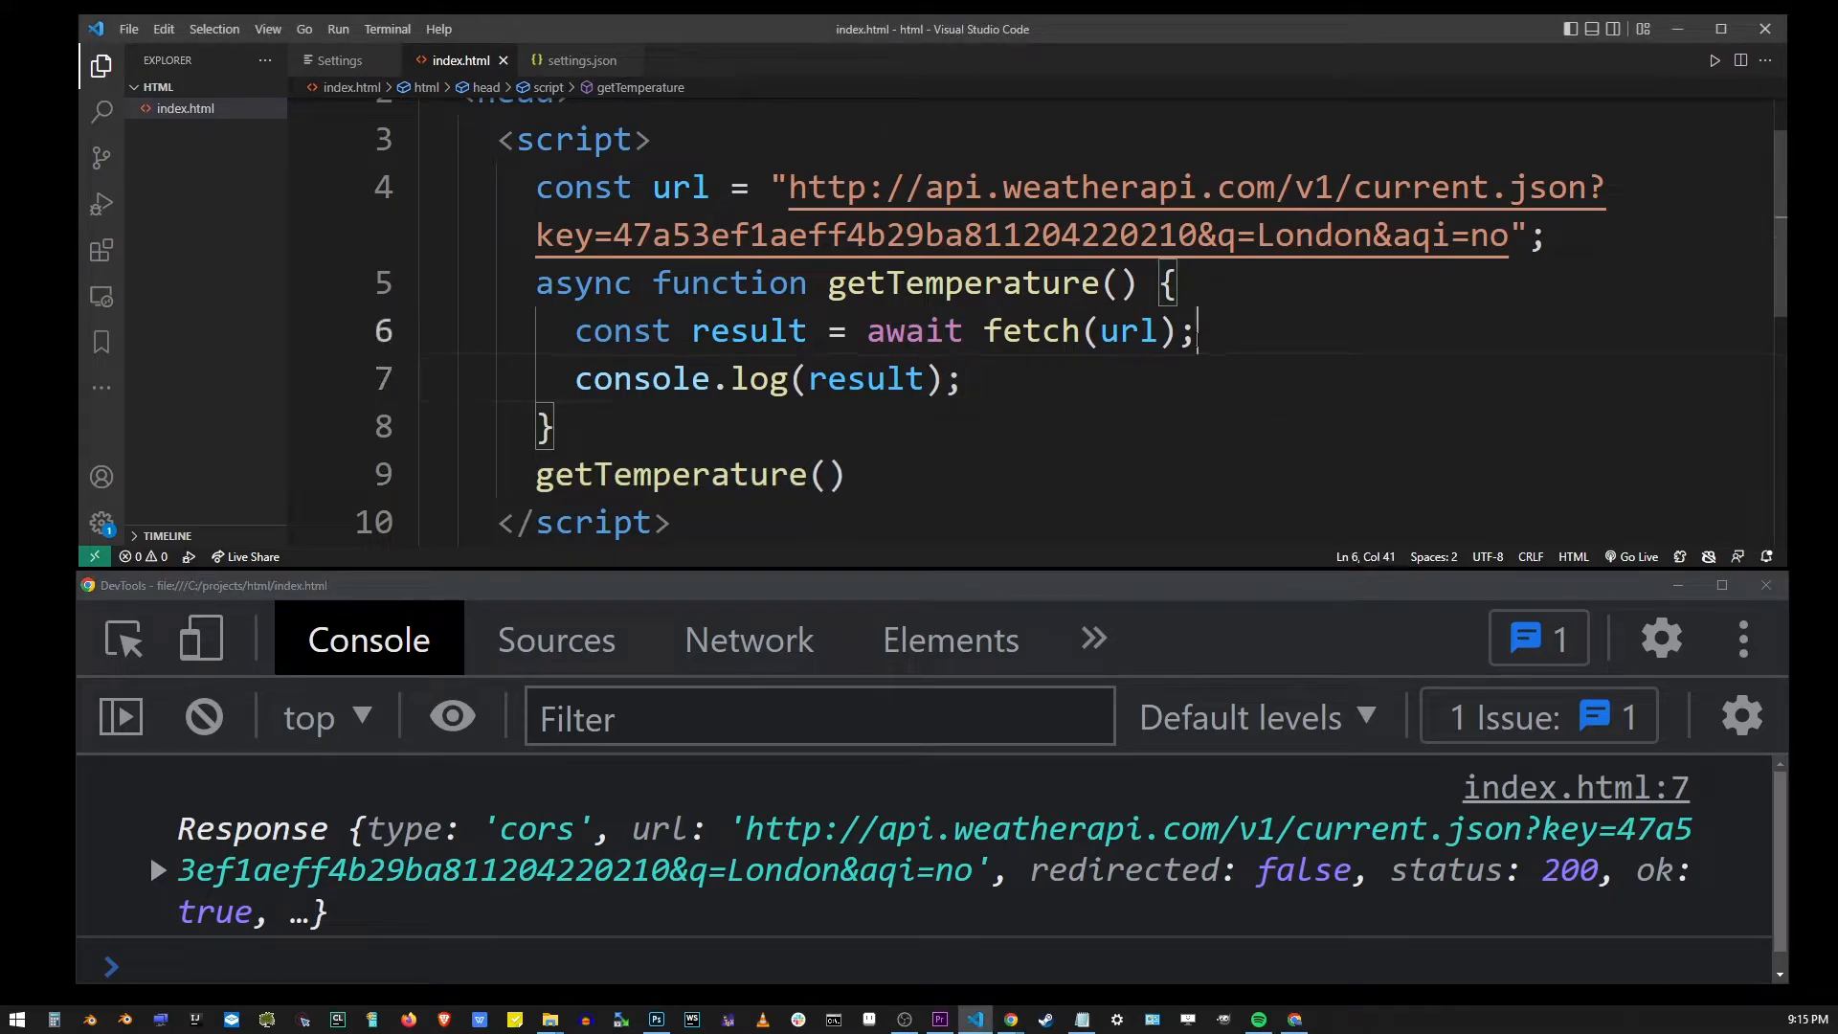
key(Return)
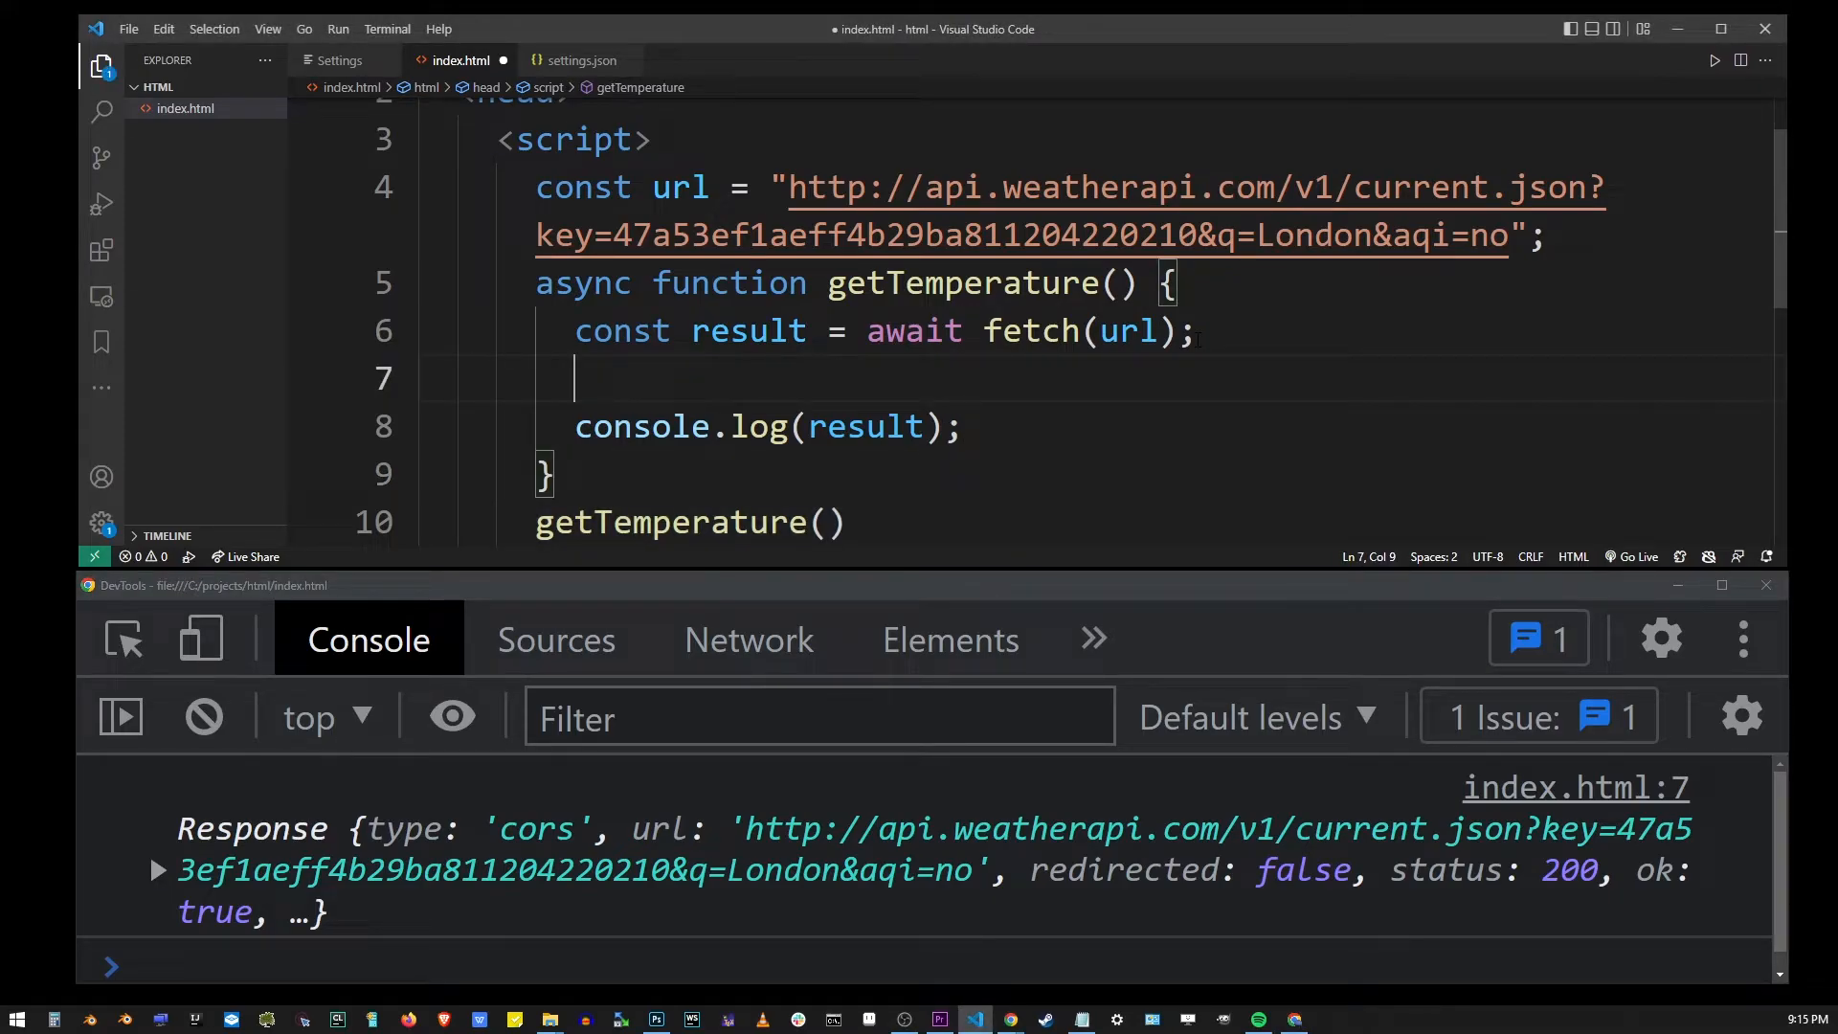
text(resu)
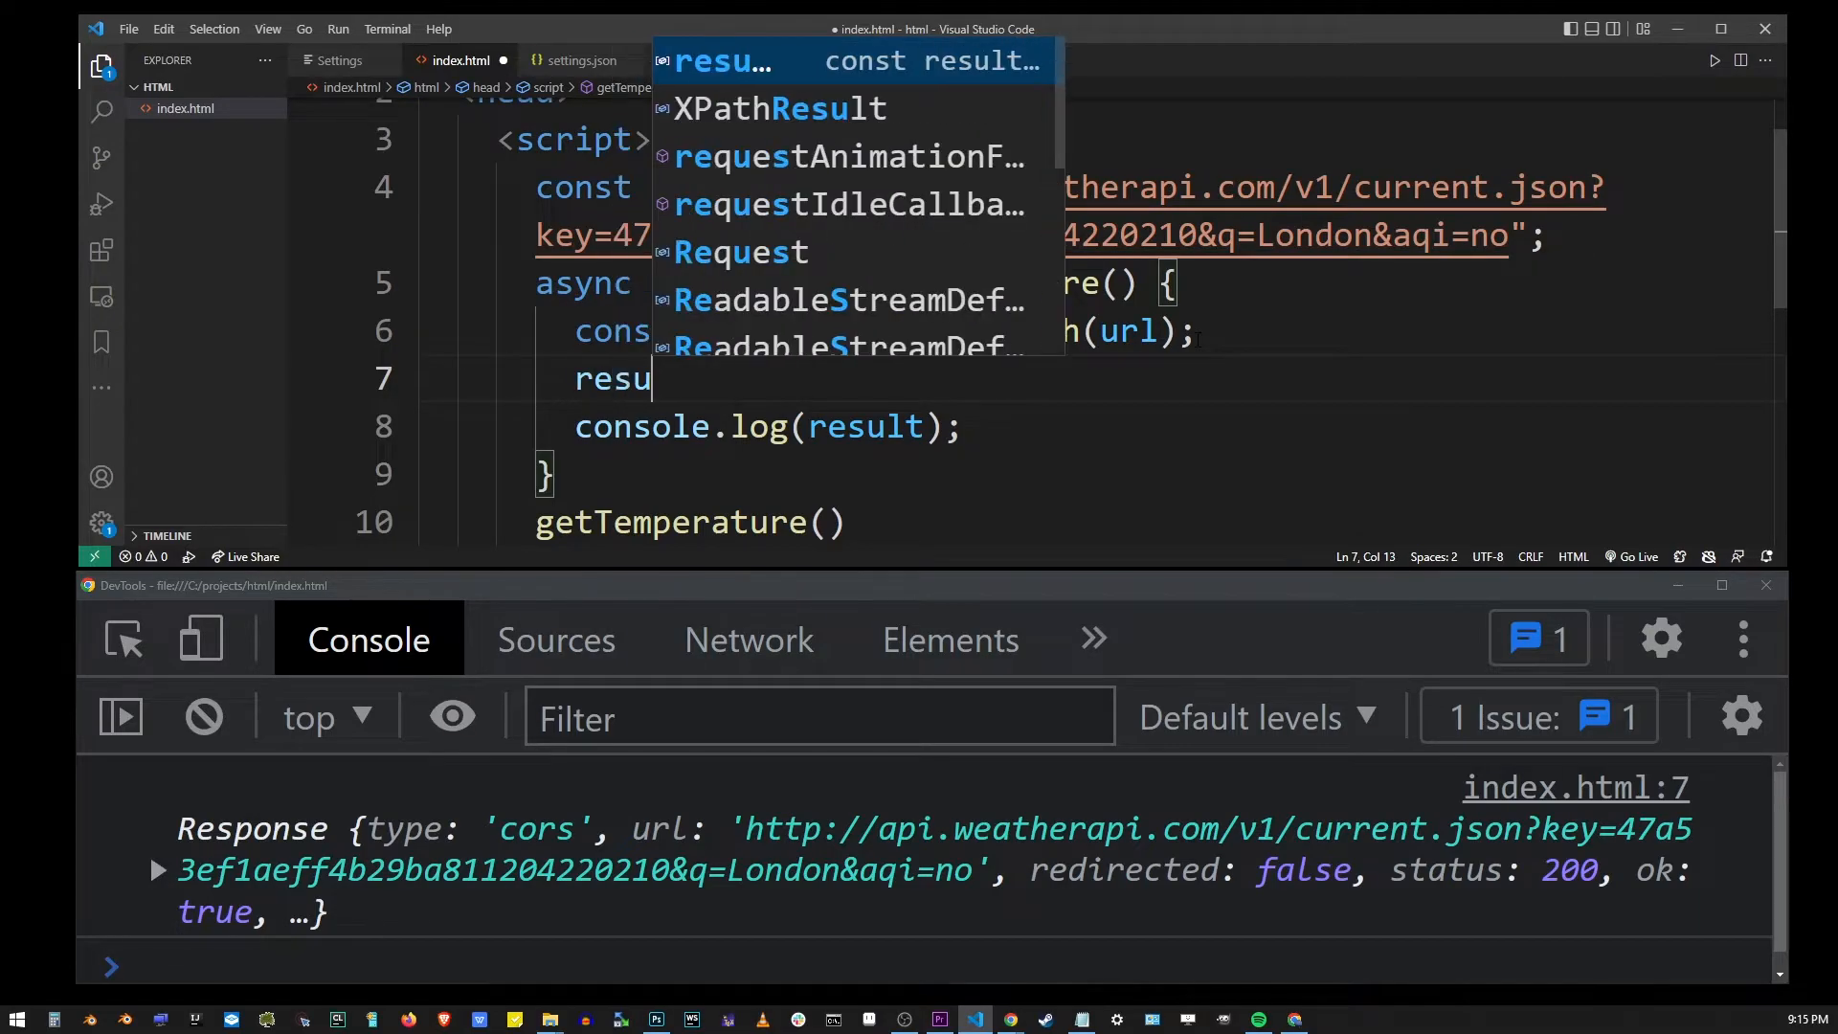
text(lt.js)
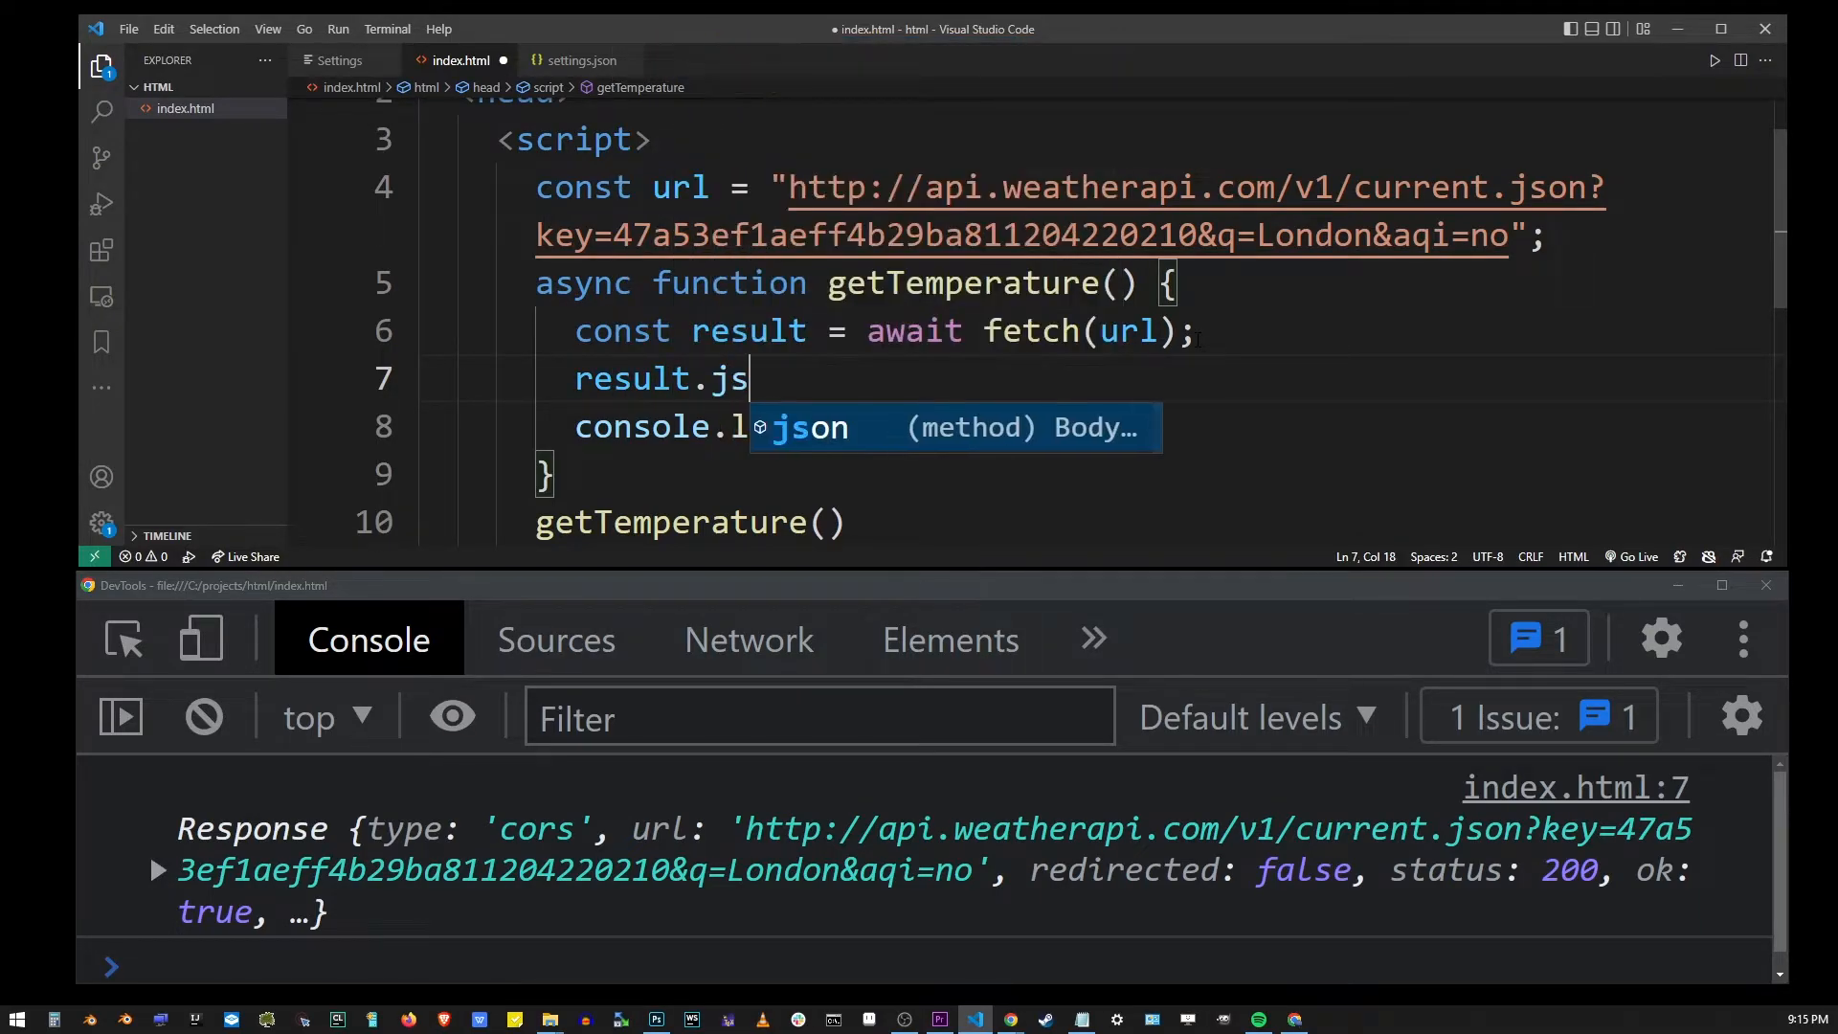
text(on())
key(ctrl+shift+Left)
key(ctrl+shift+Left)
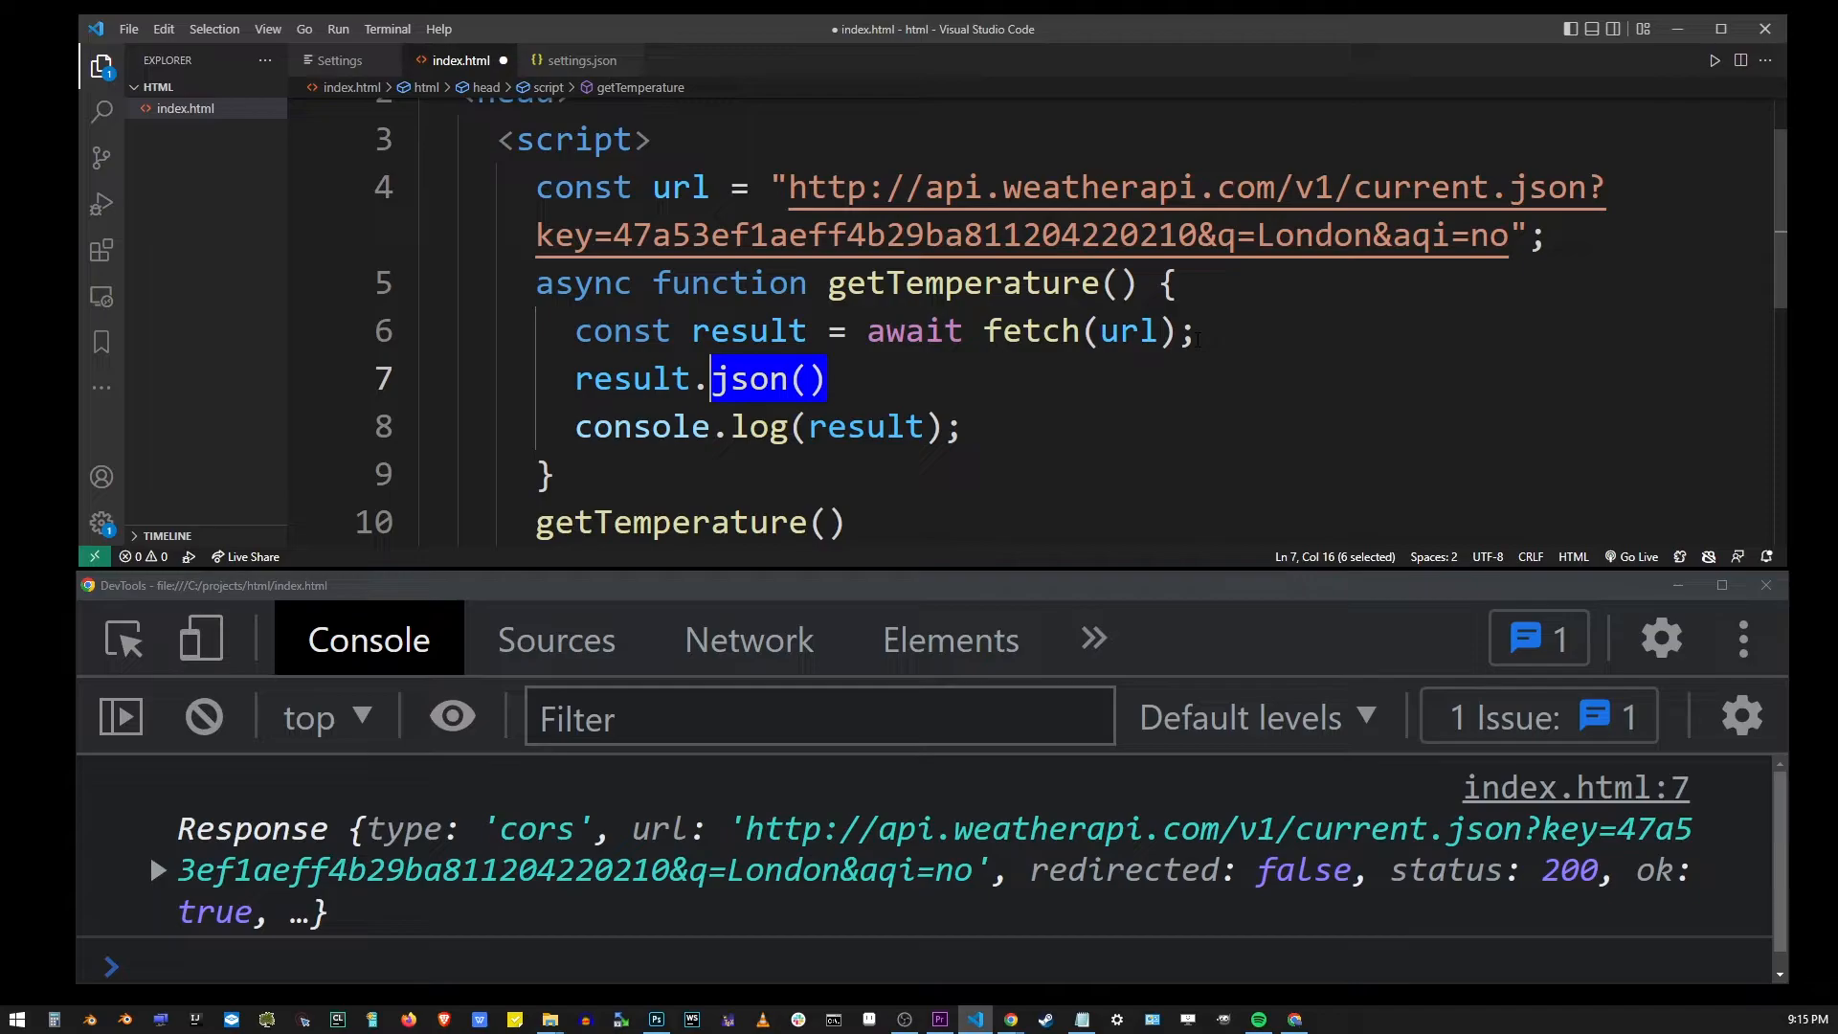
key(End)
text(.then())
key(ctrl+shift+Left)
key(ctrl+shift+Left)
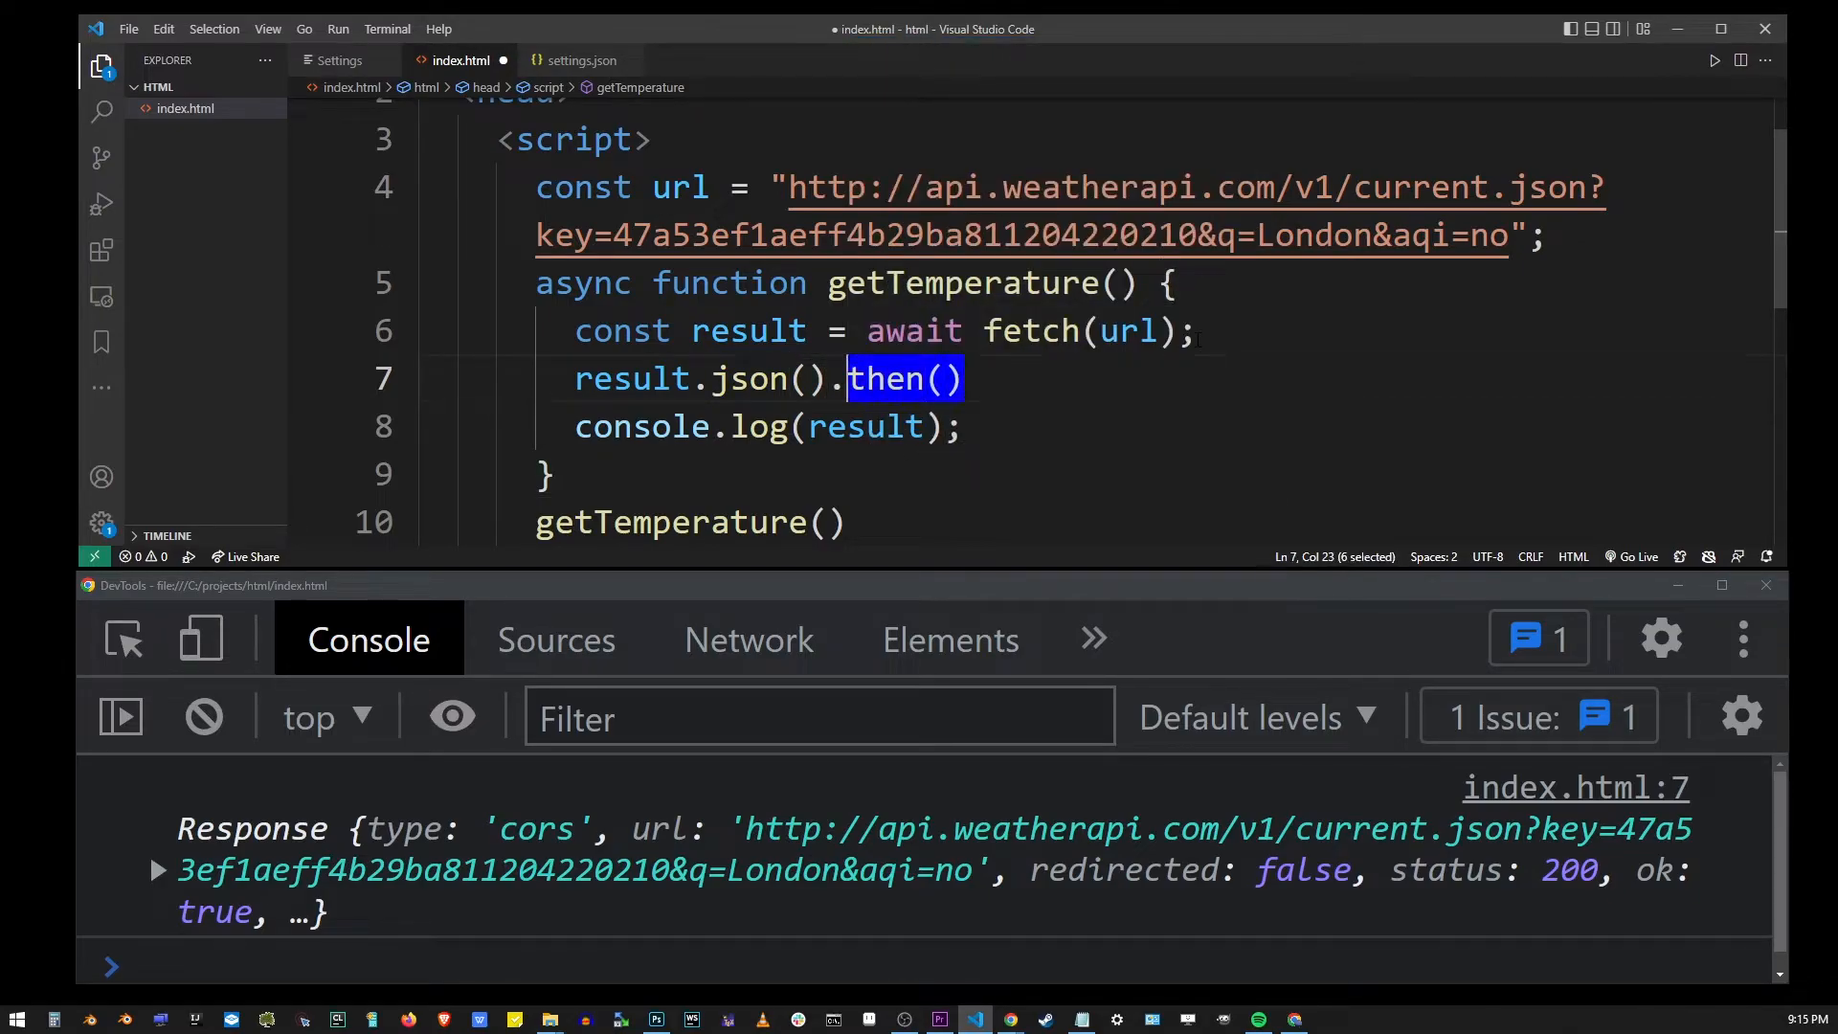
key(Right)
key(Left)
text(json )
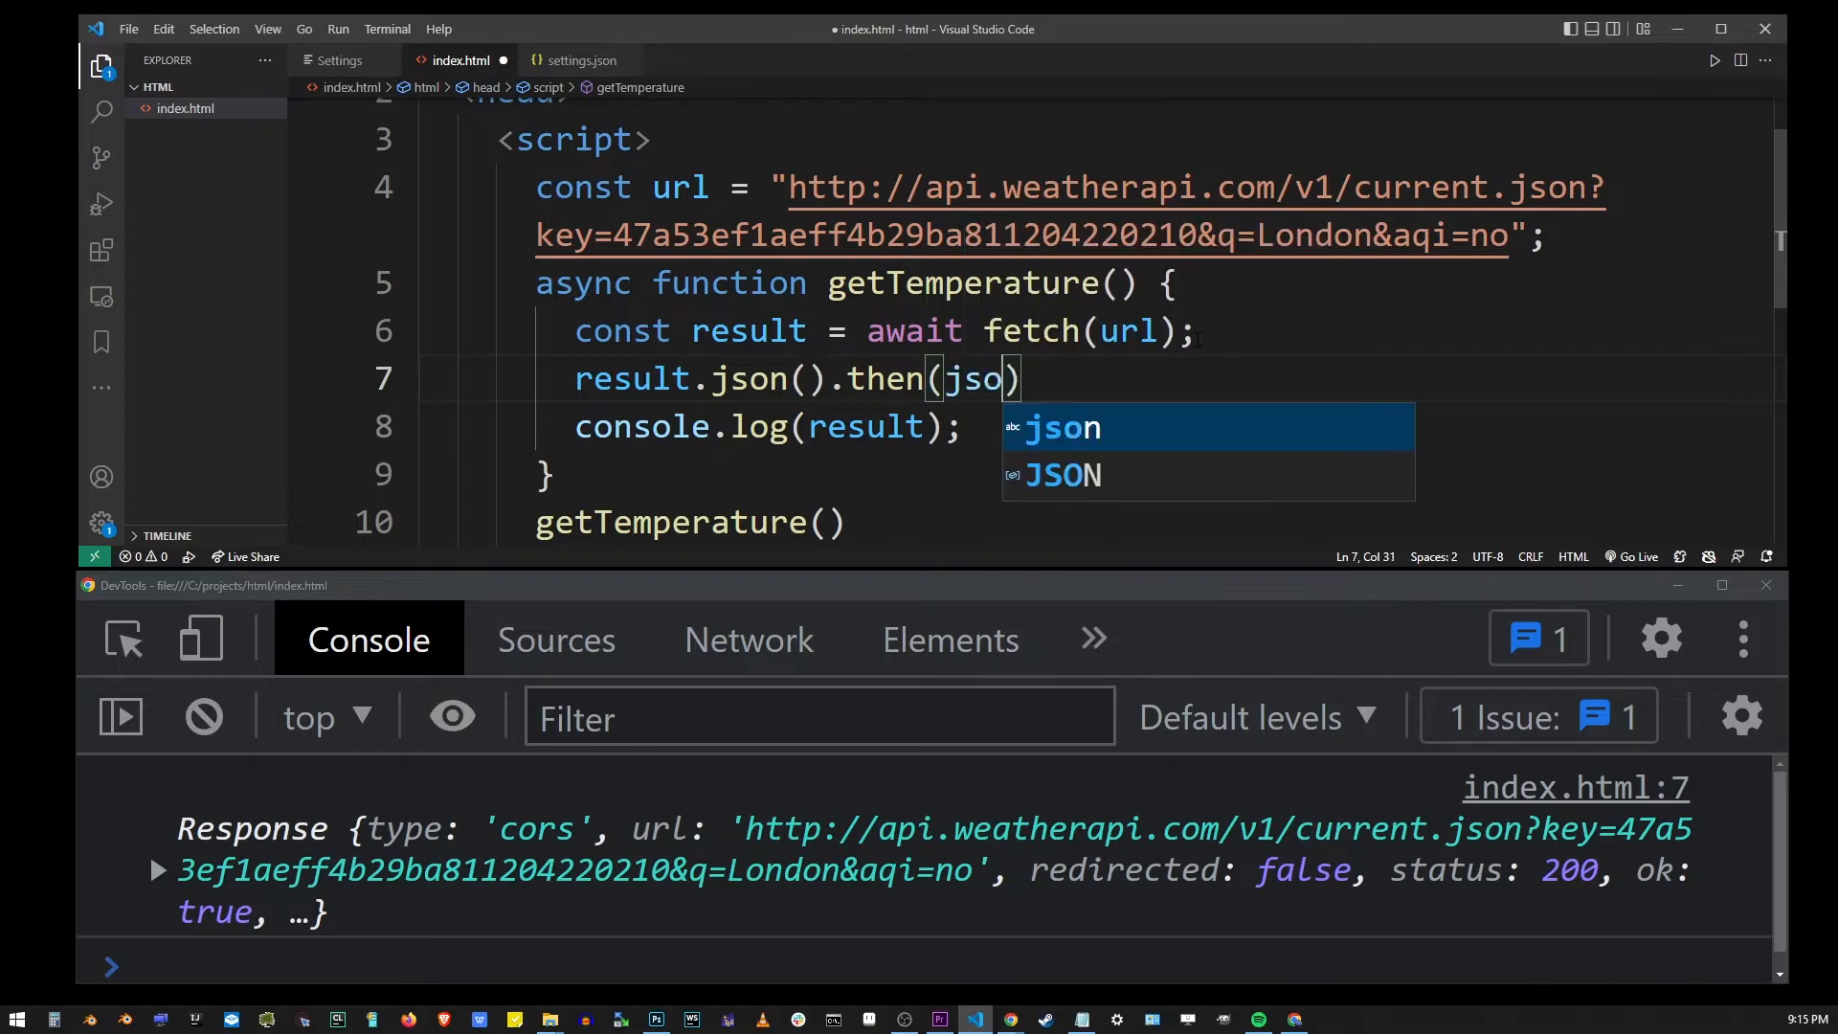
text(=> {)
key(Return)
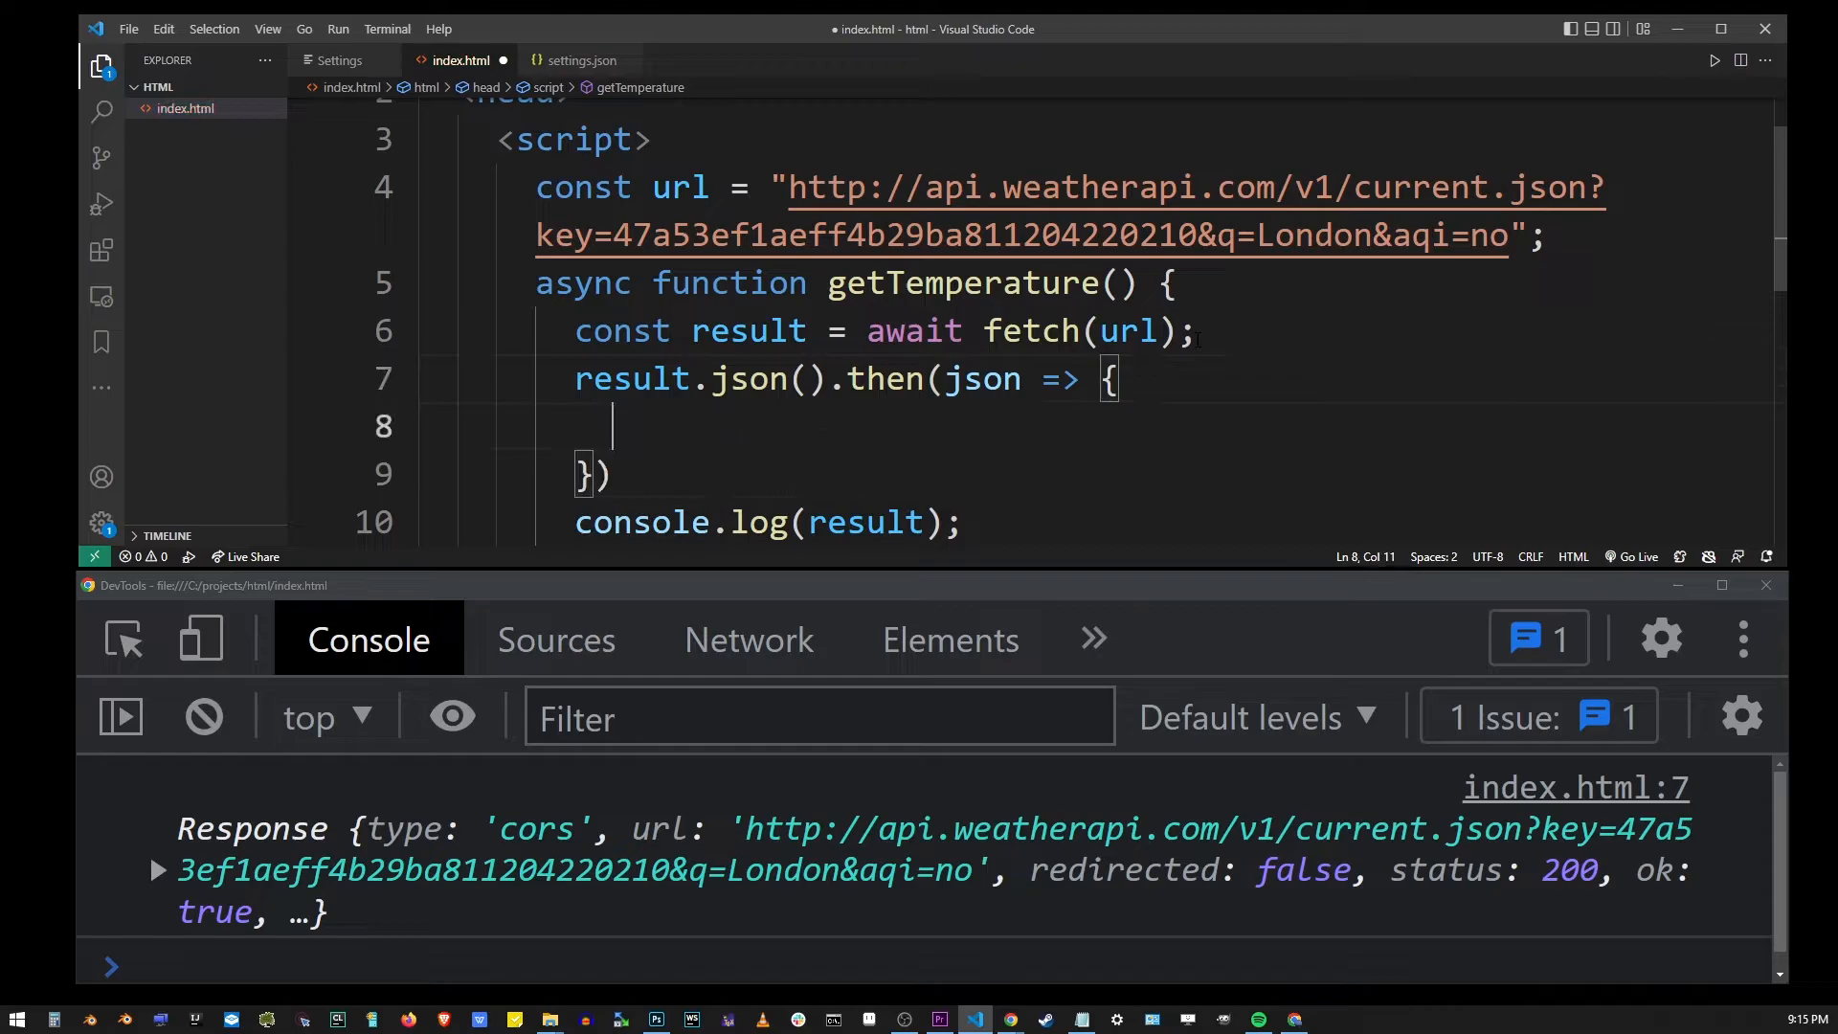
key(Up)
key(Left)
key(Left)
key(Left)
- Move the console.log line into the then callback body
key(ctrl+shift+Left)
key(Down)
key(Down)
key(Down)
key(ctrl+x)
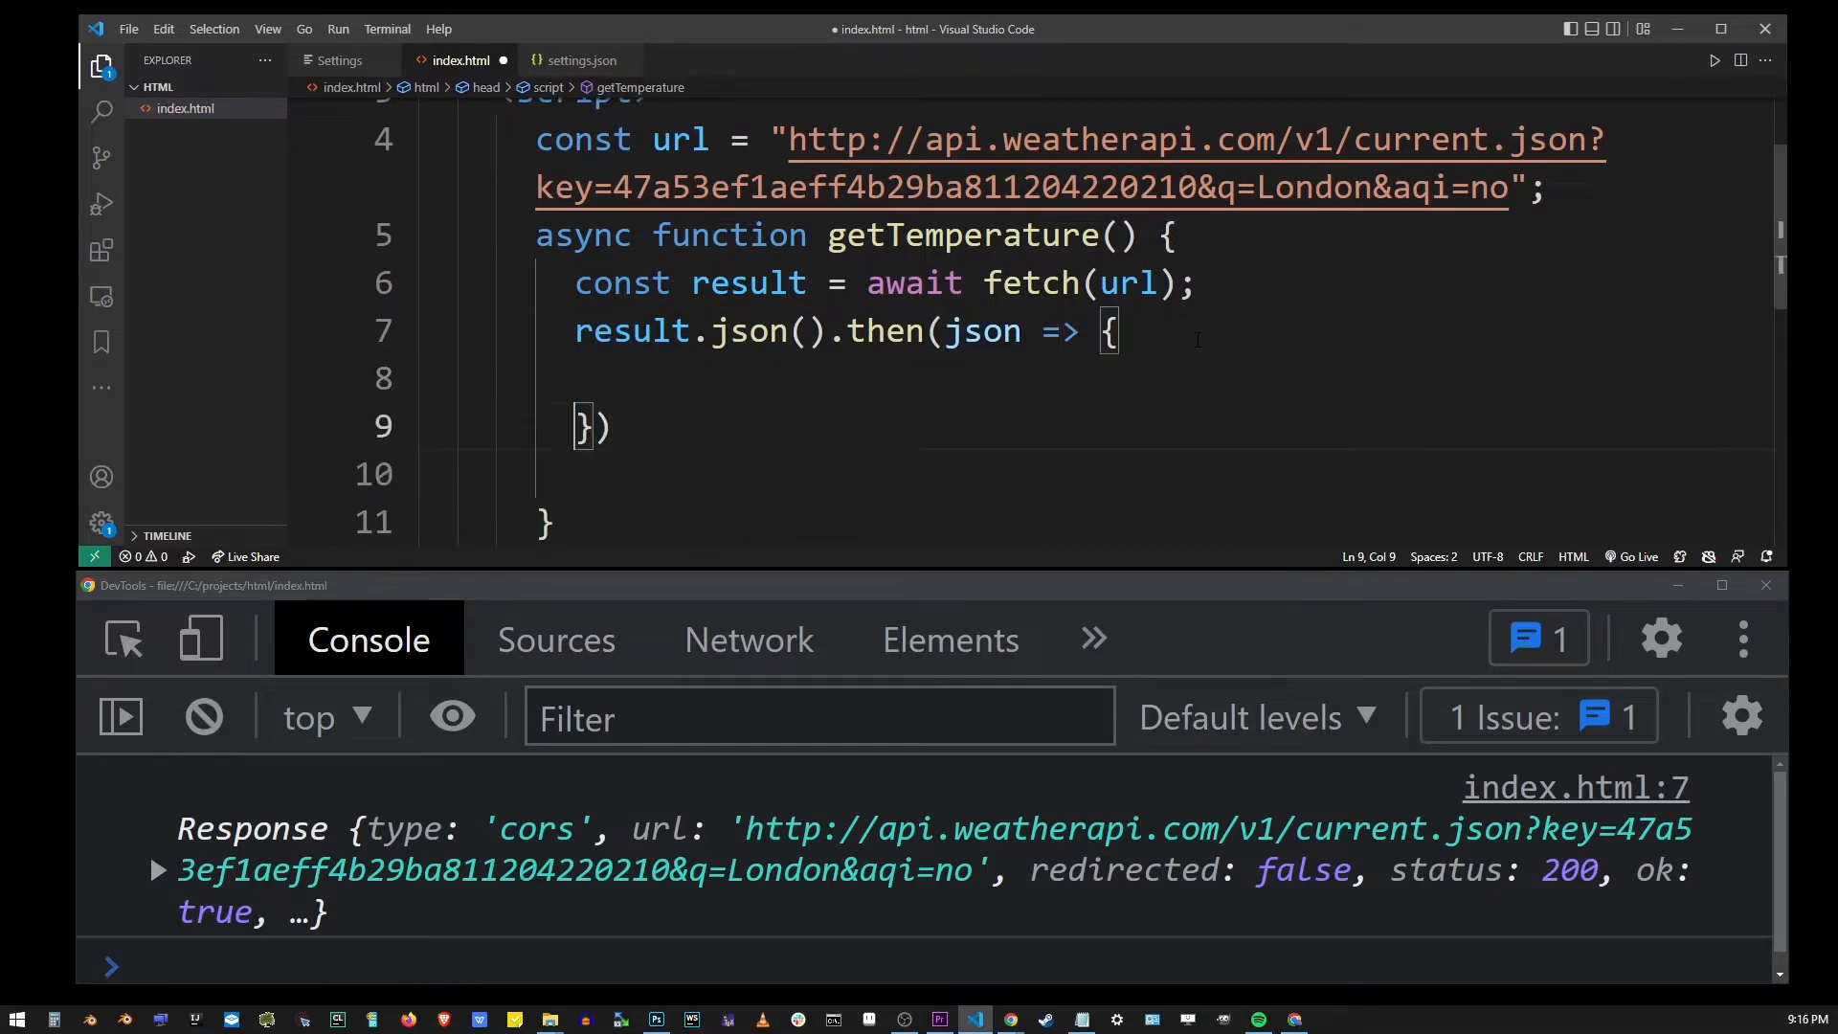
key(Up)
key(Up)
key(ctrl+v)
key(Down)
key(Down)
key(BackSpace)
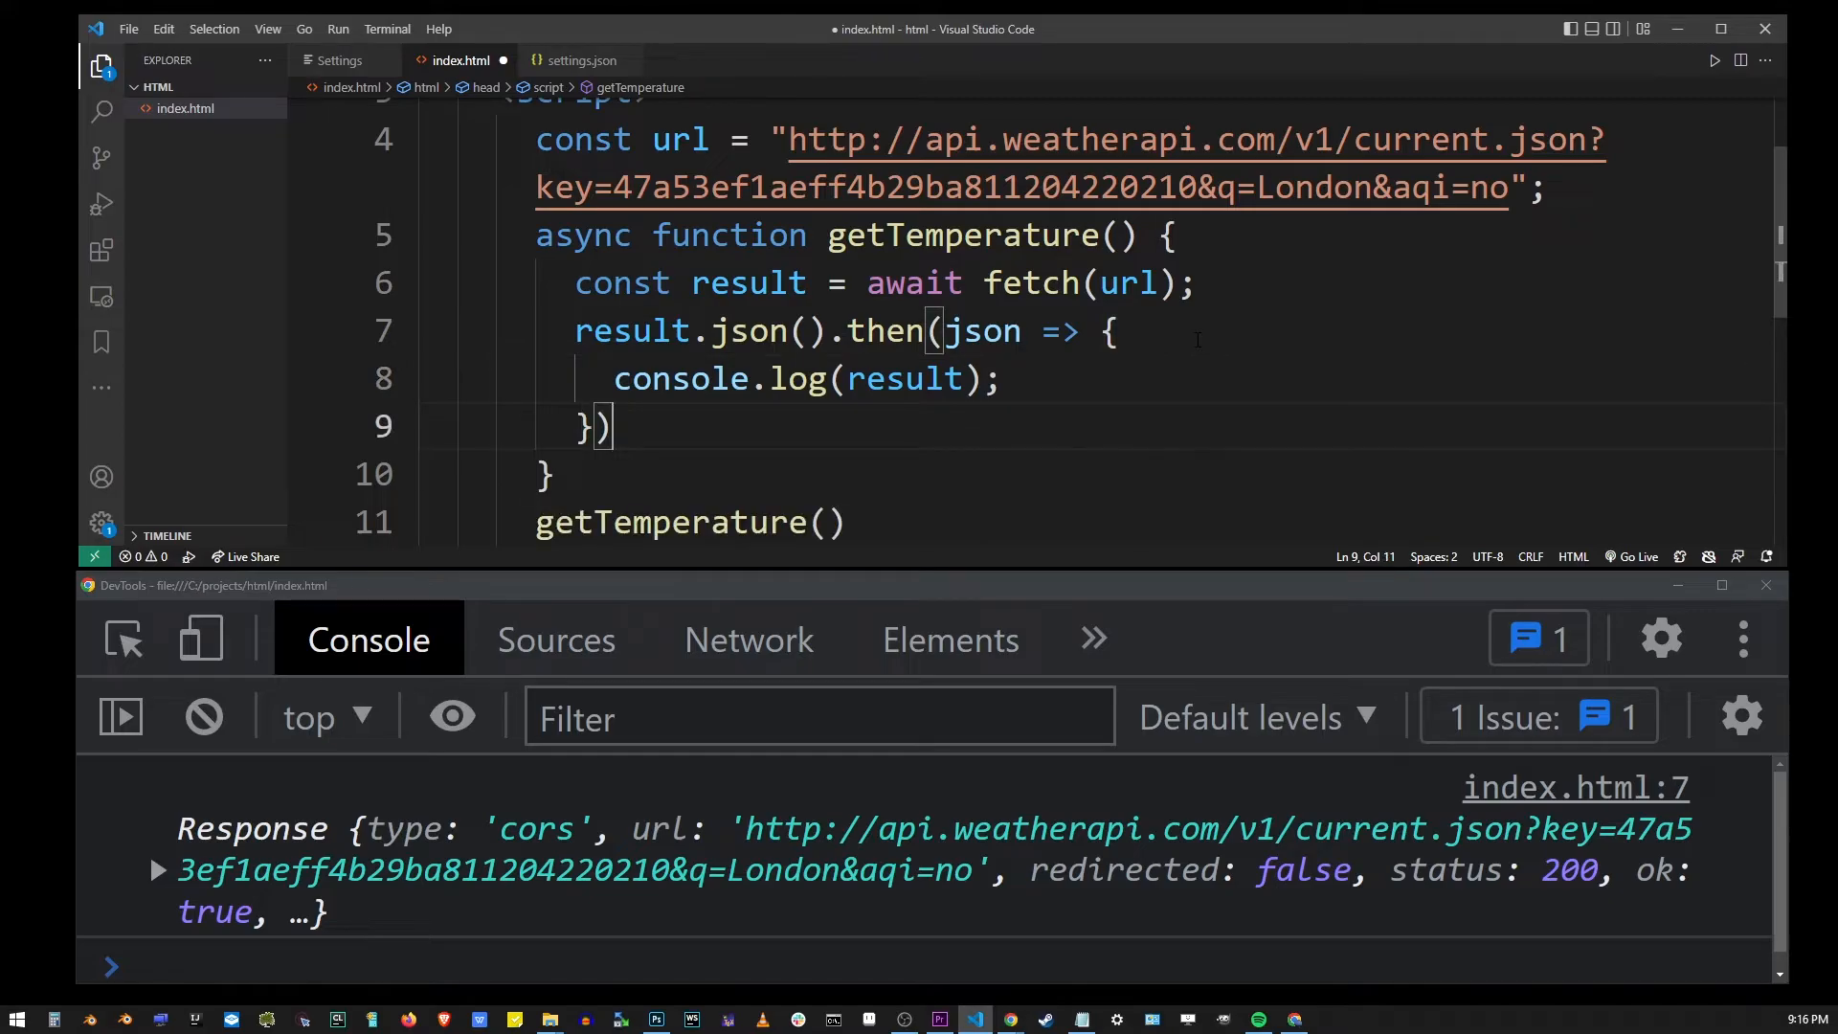
scroll(1006, 330, up, 3)
scroll(1006, 330, down, 2)
- Change console.log(result) to console.log(json) and save the file
key(Up)
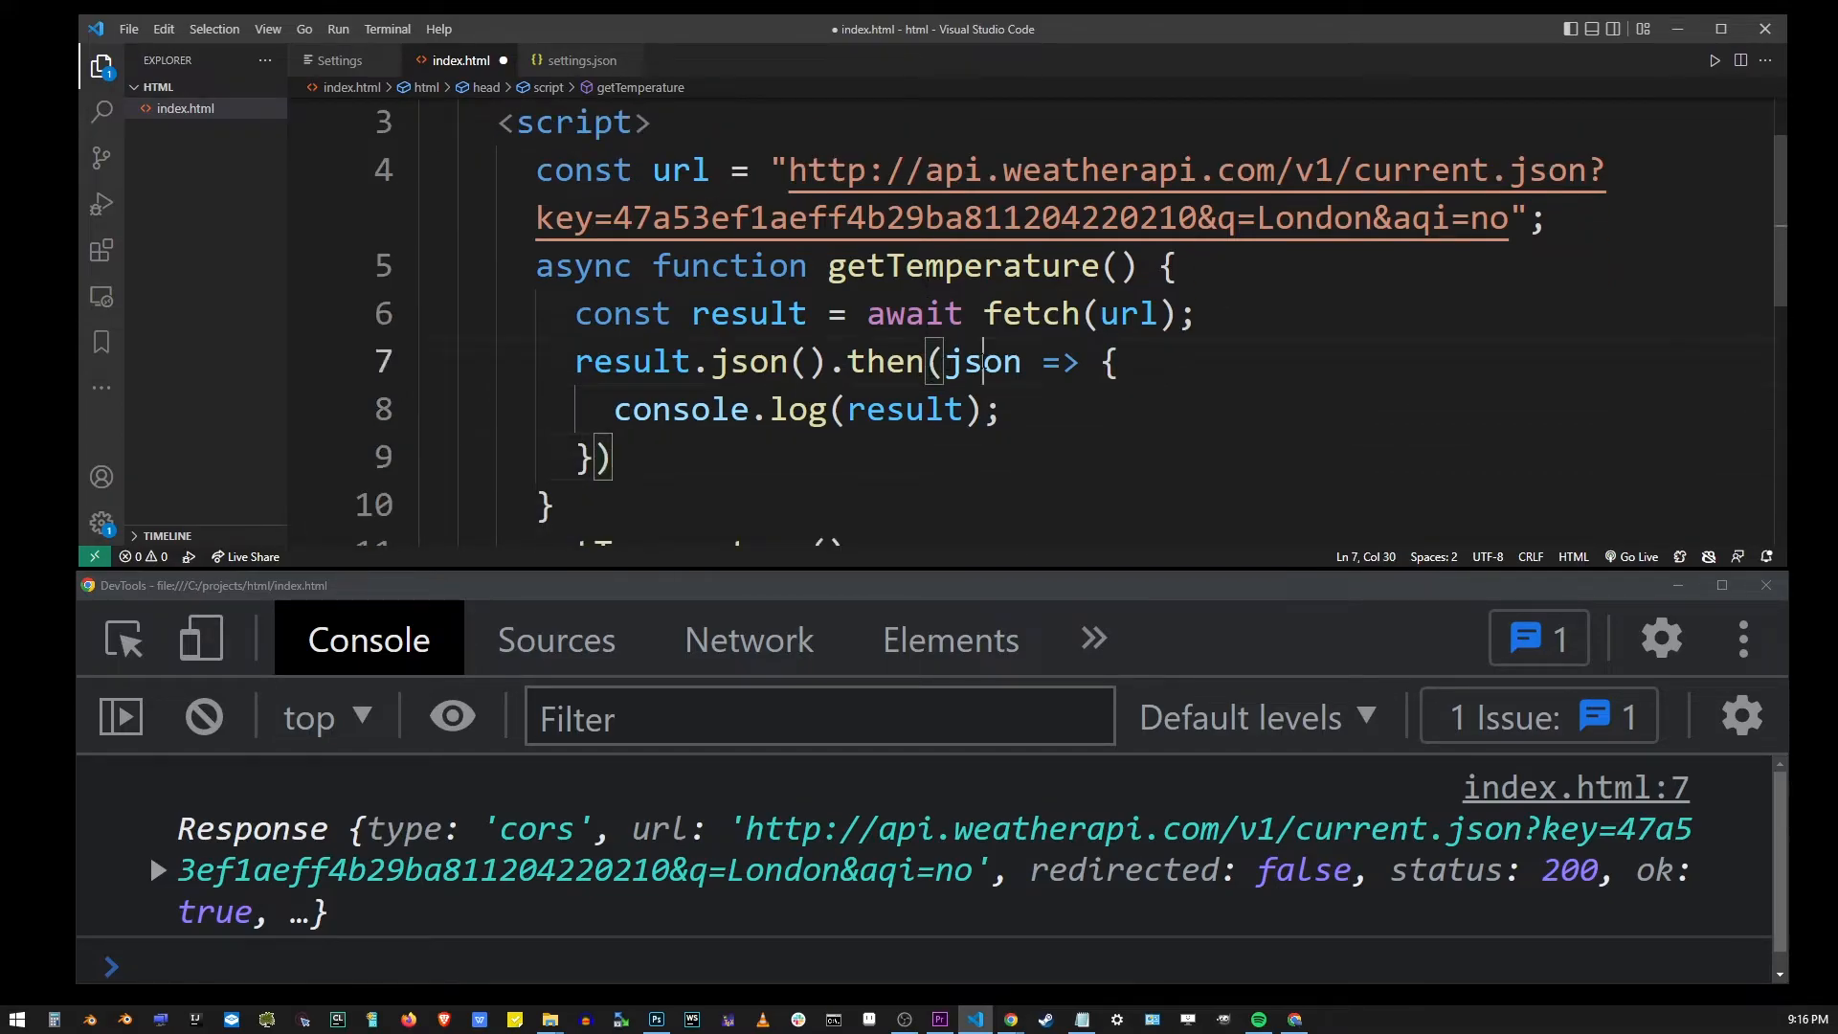
key(shift+Down)
double_click(902, 410)
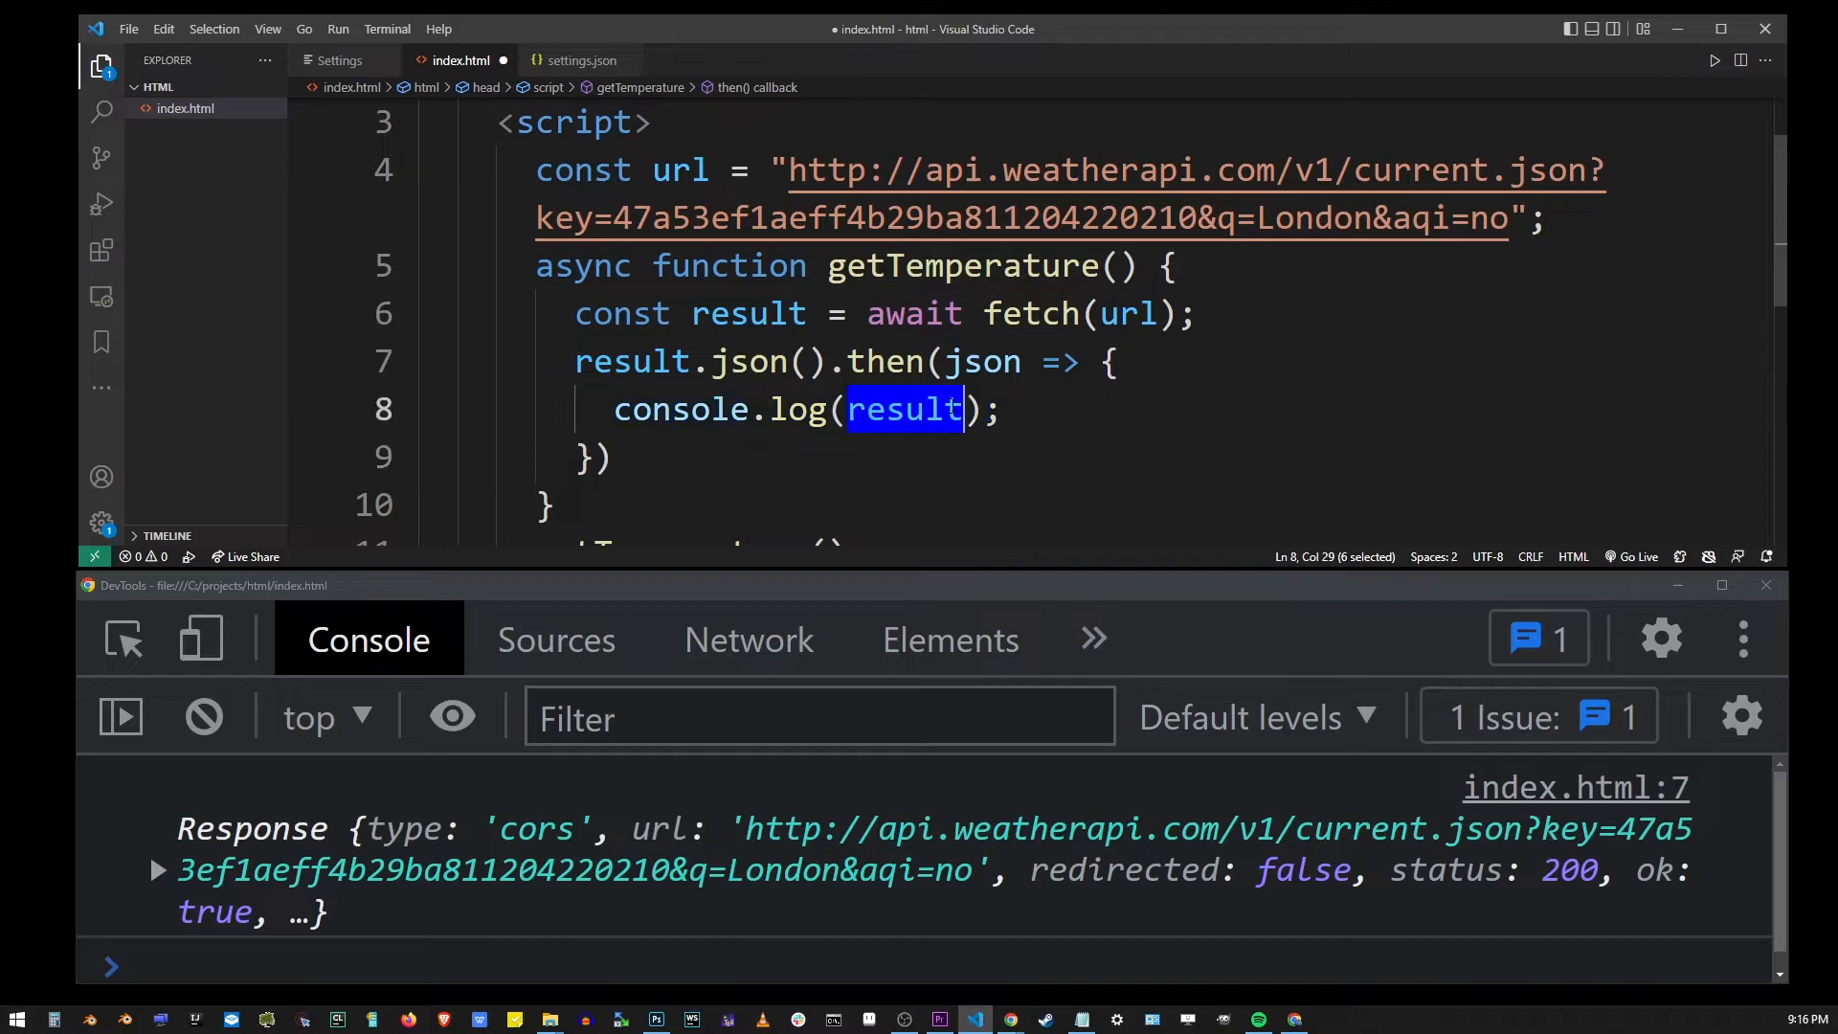
text(json)
double_click(982, 361)
double_click(907, 410)
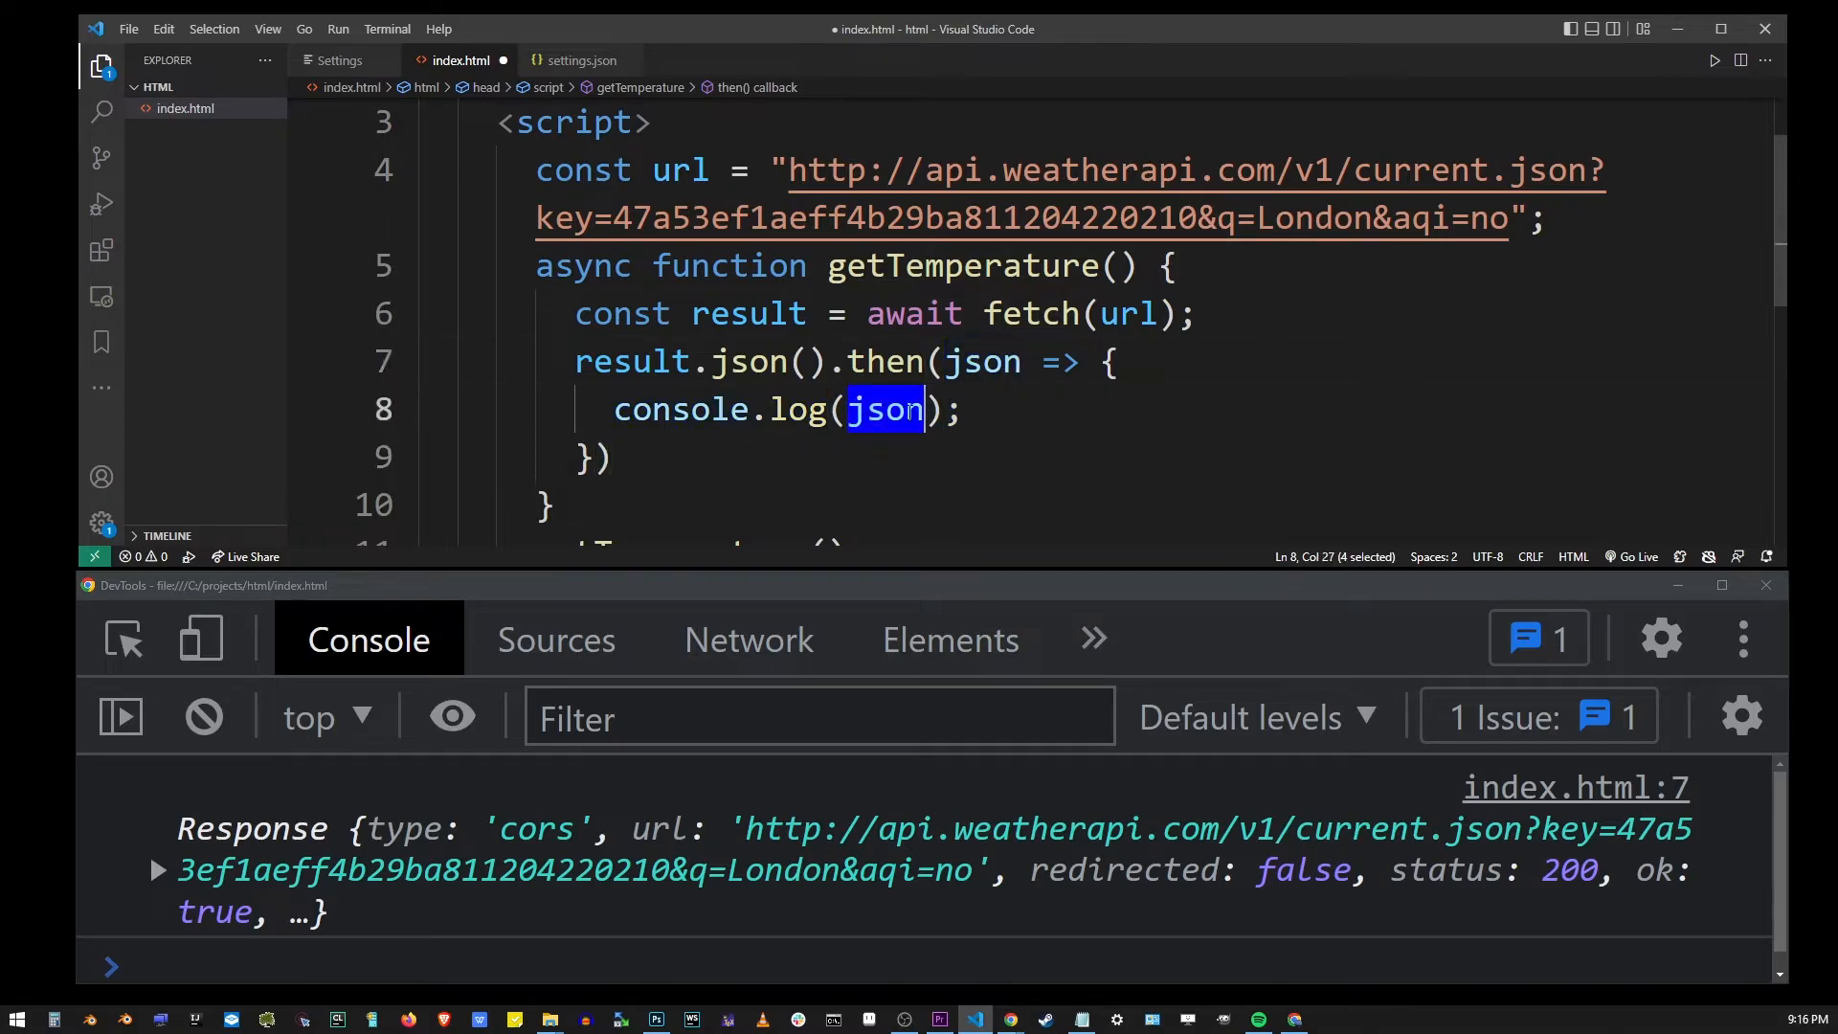
key(Right)
key(ctrl+s)
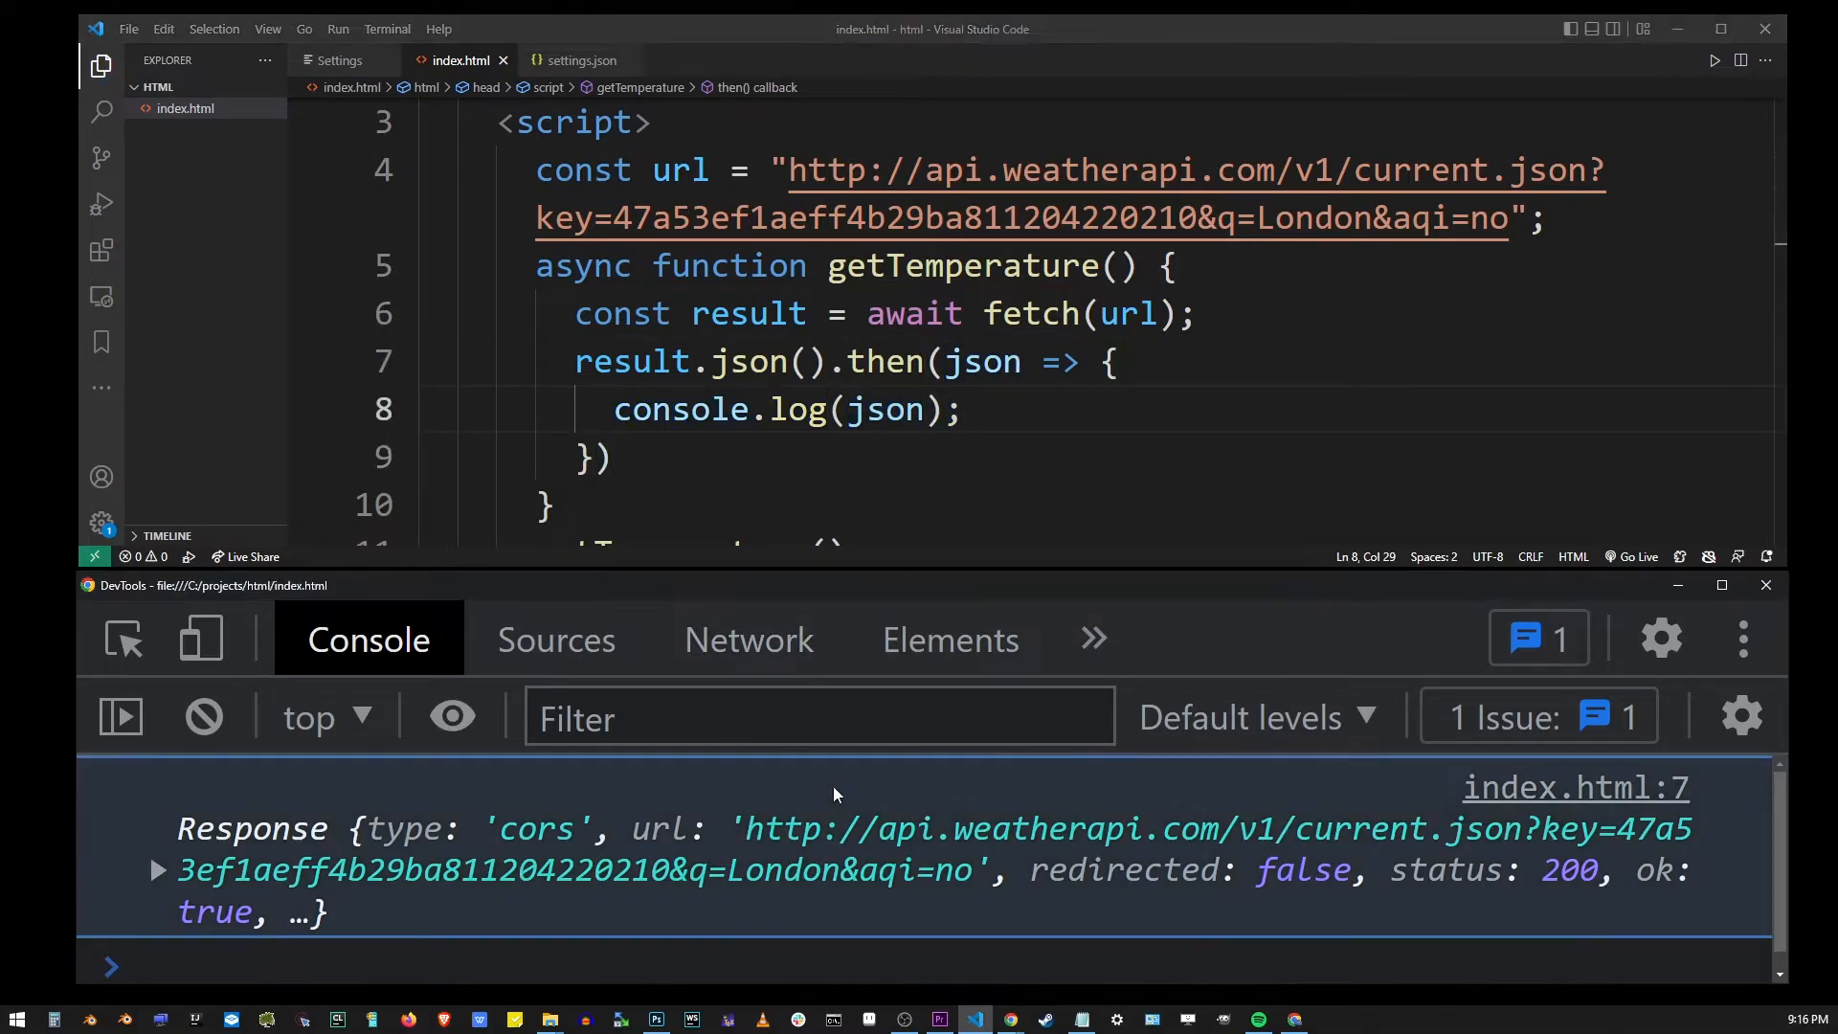
- Expand the logged weather object's current section and locate temp_f 51.8
click(654, 790)
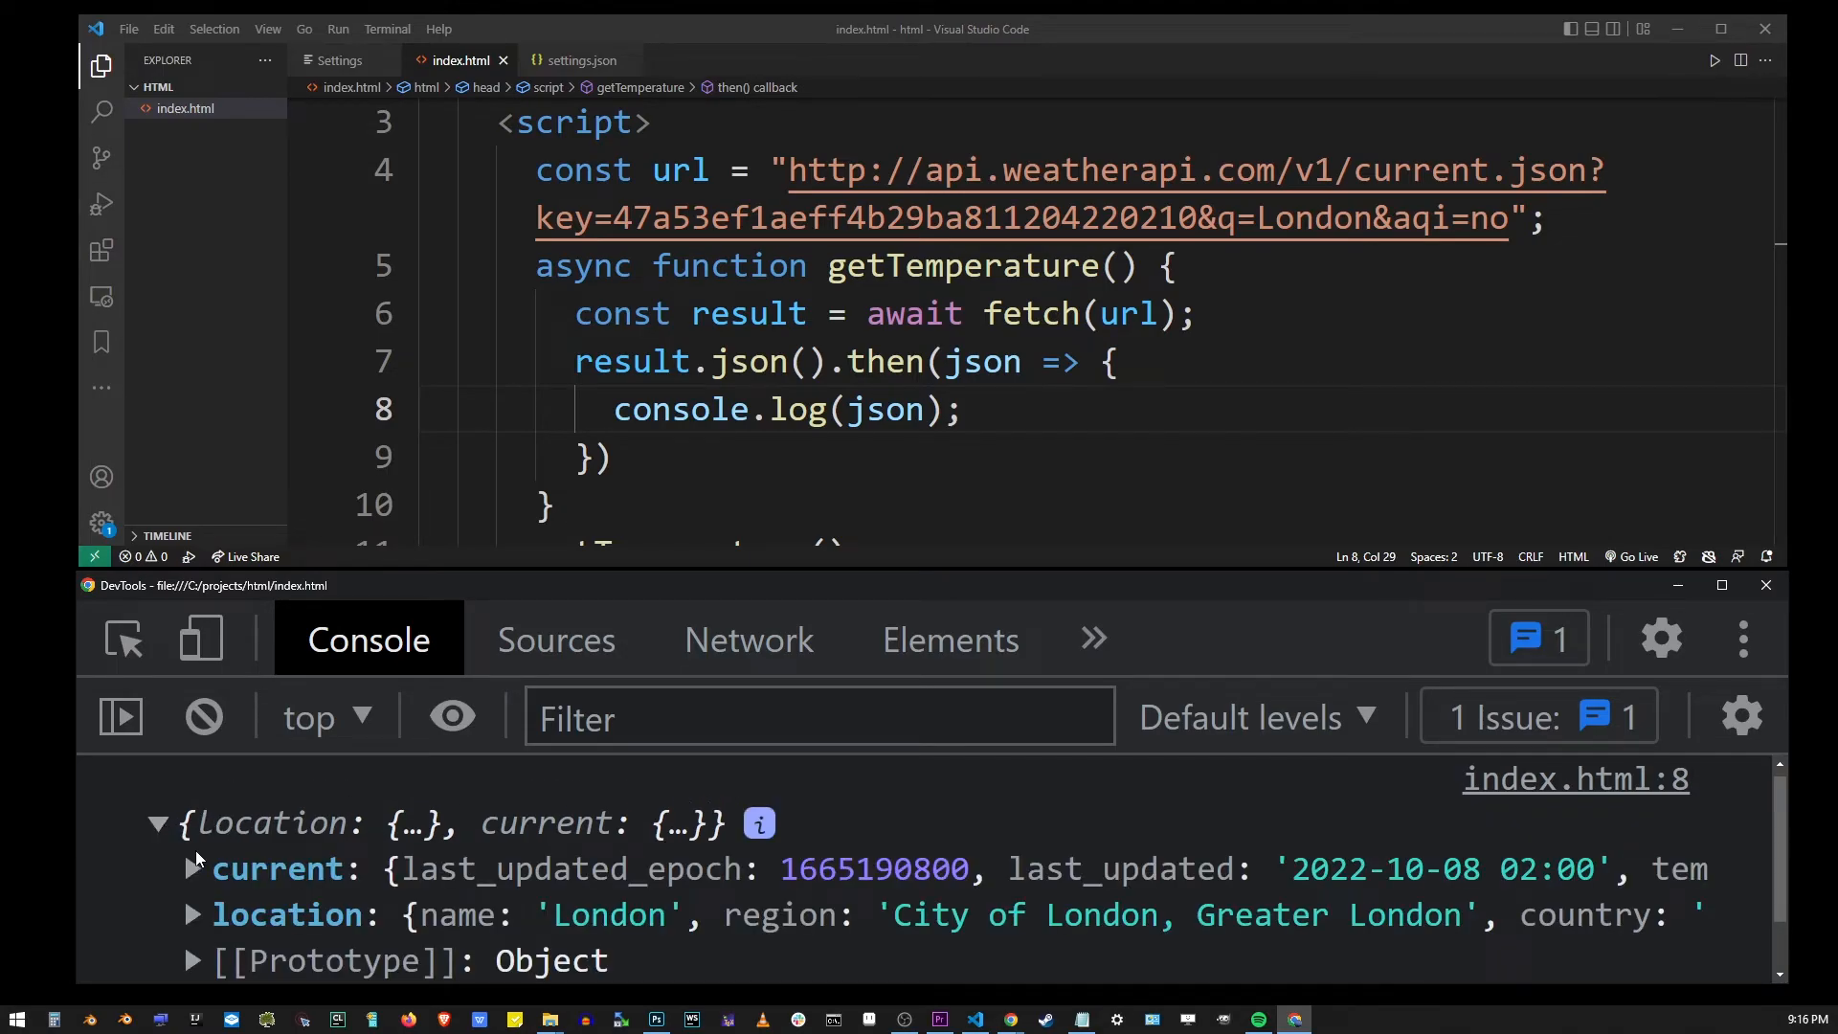
click(196, 866)
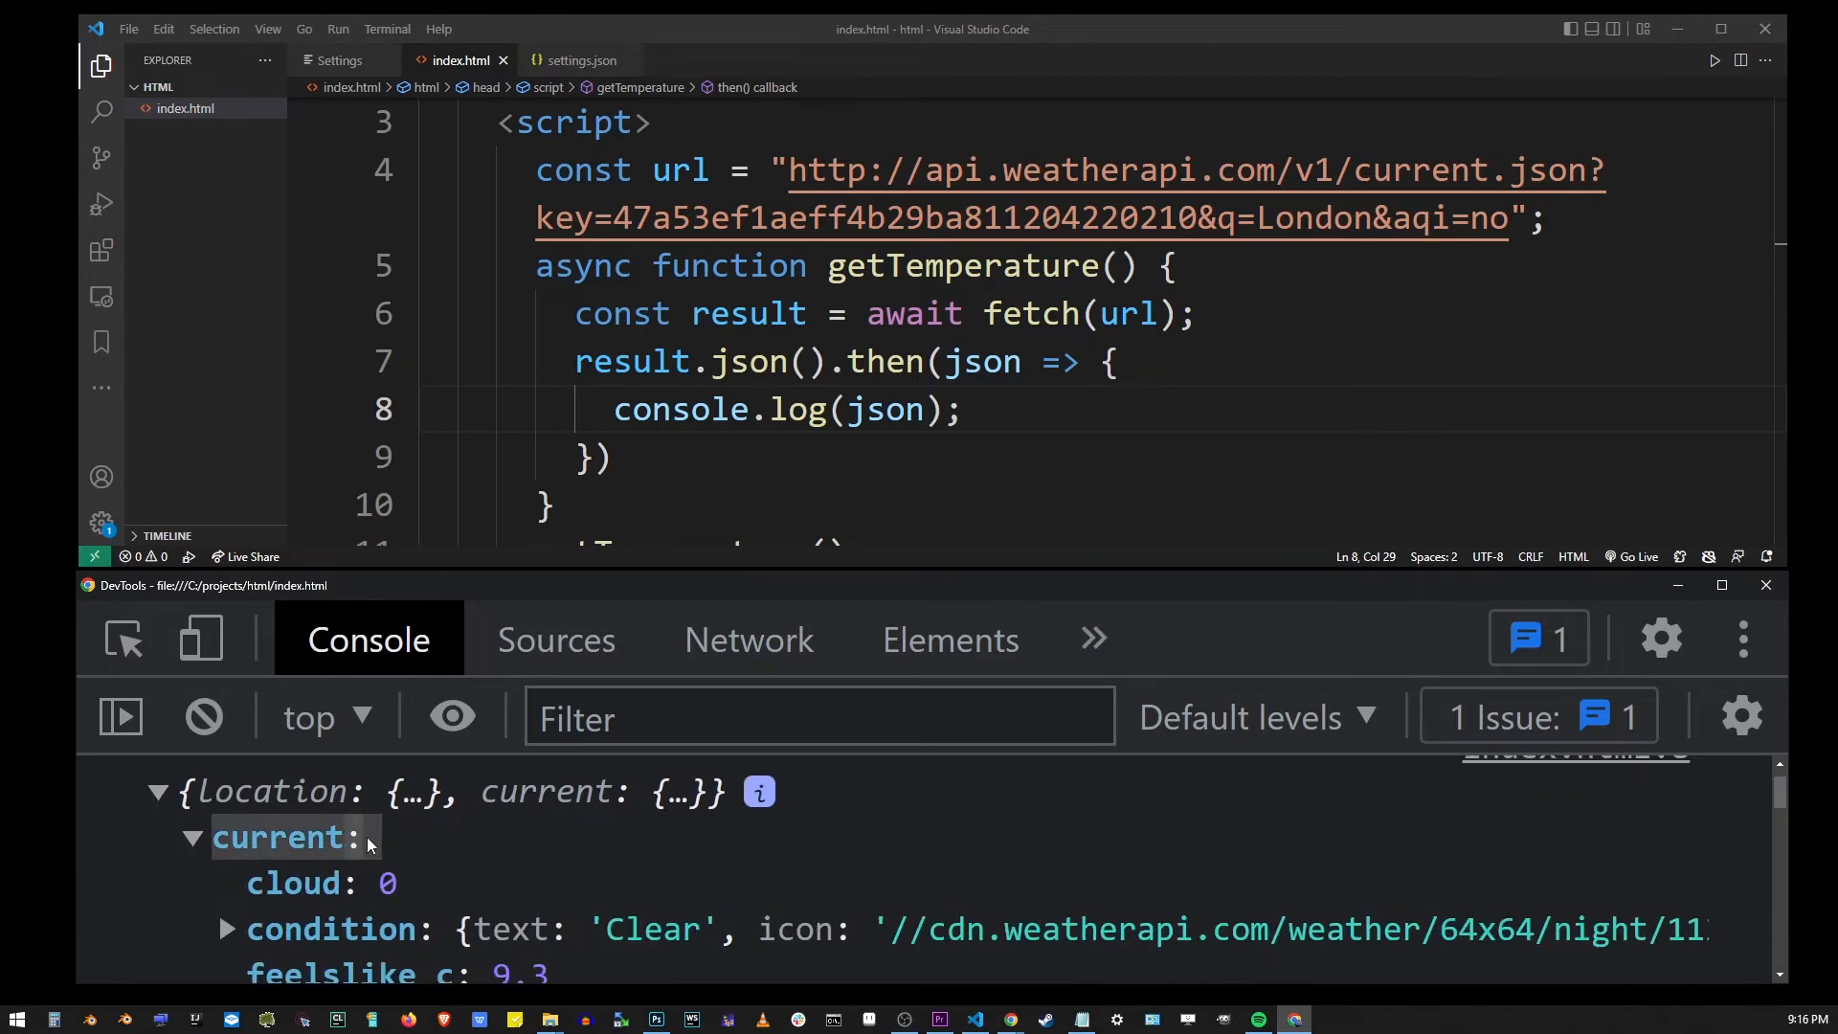
click(203, 838)
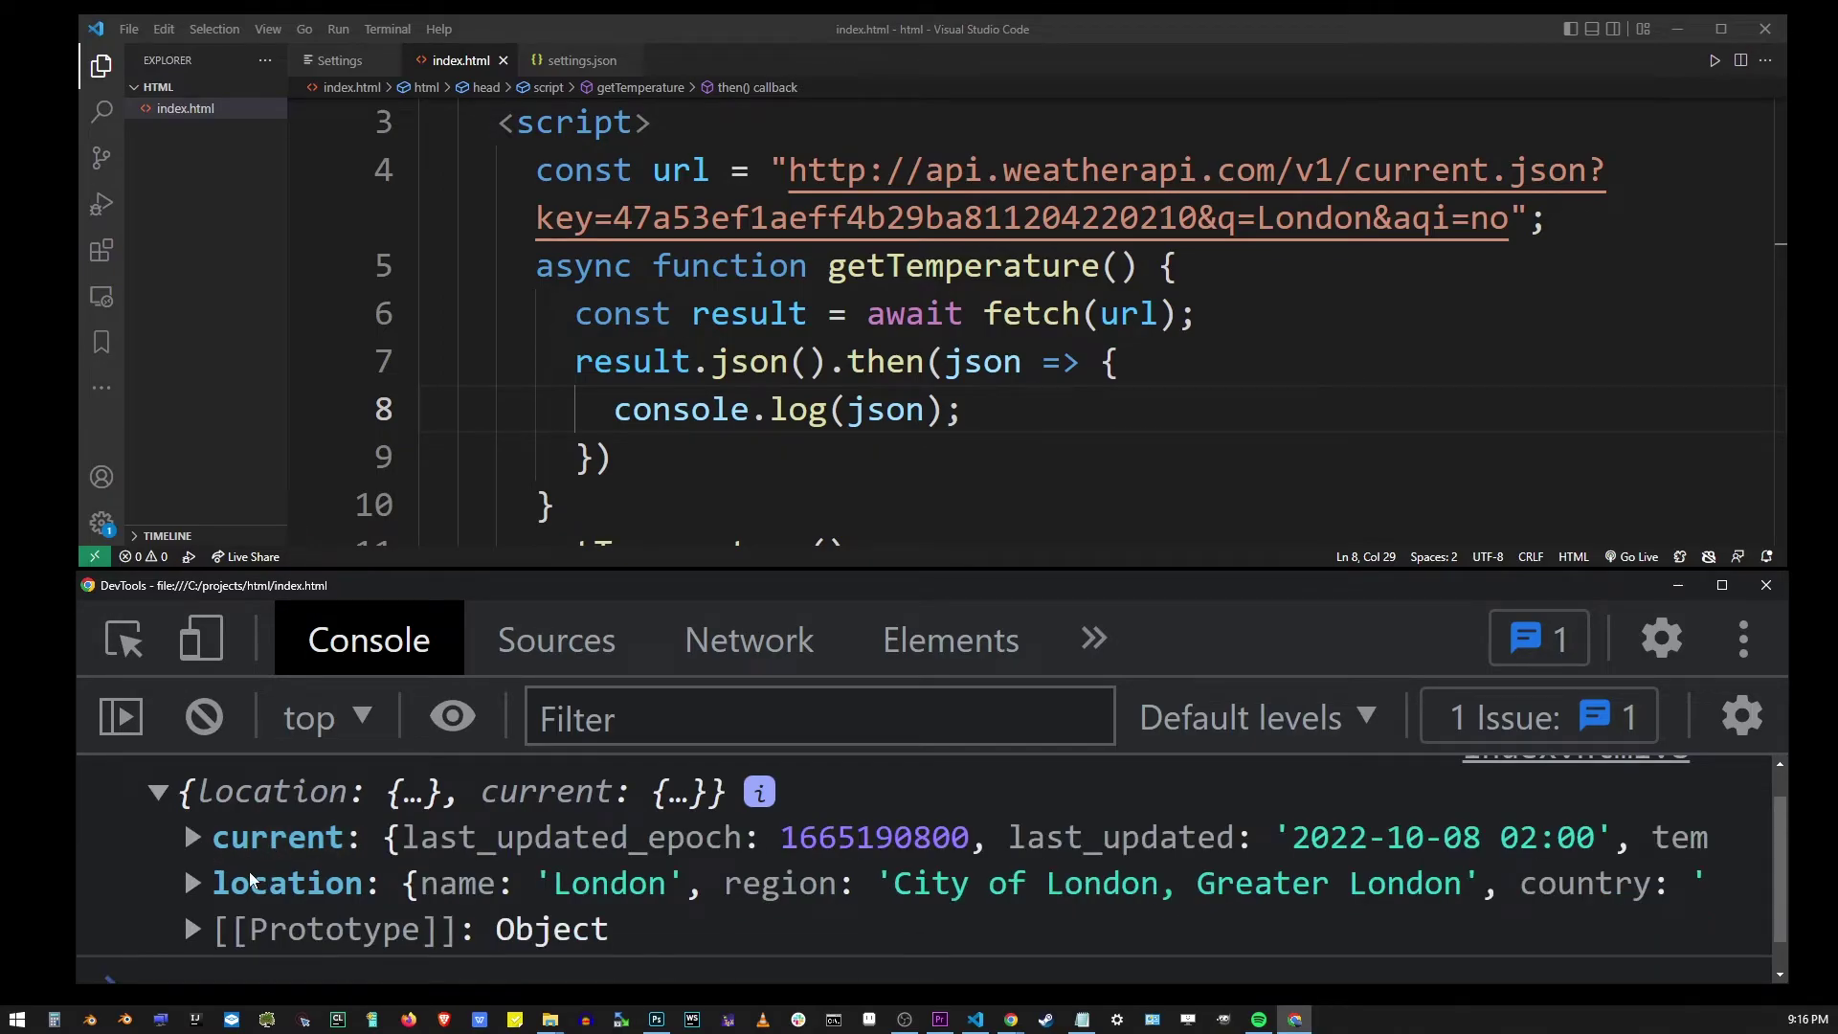
click(191, 883)
click(190, 839)
scroll(218, 876, down, 2)
scroll(248, 866, down, 3)
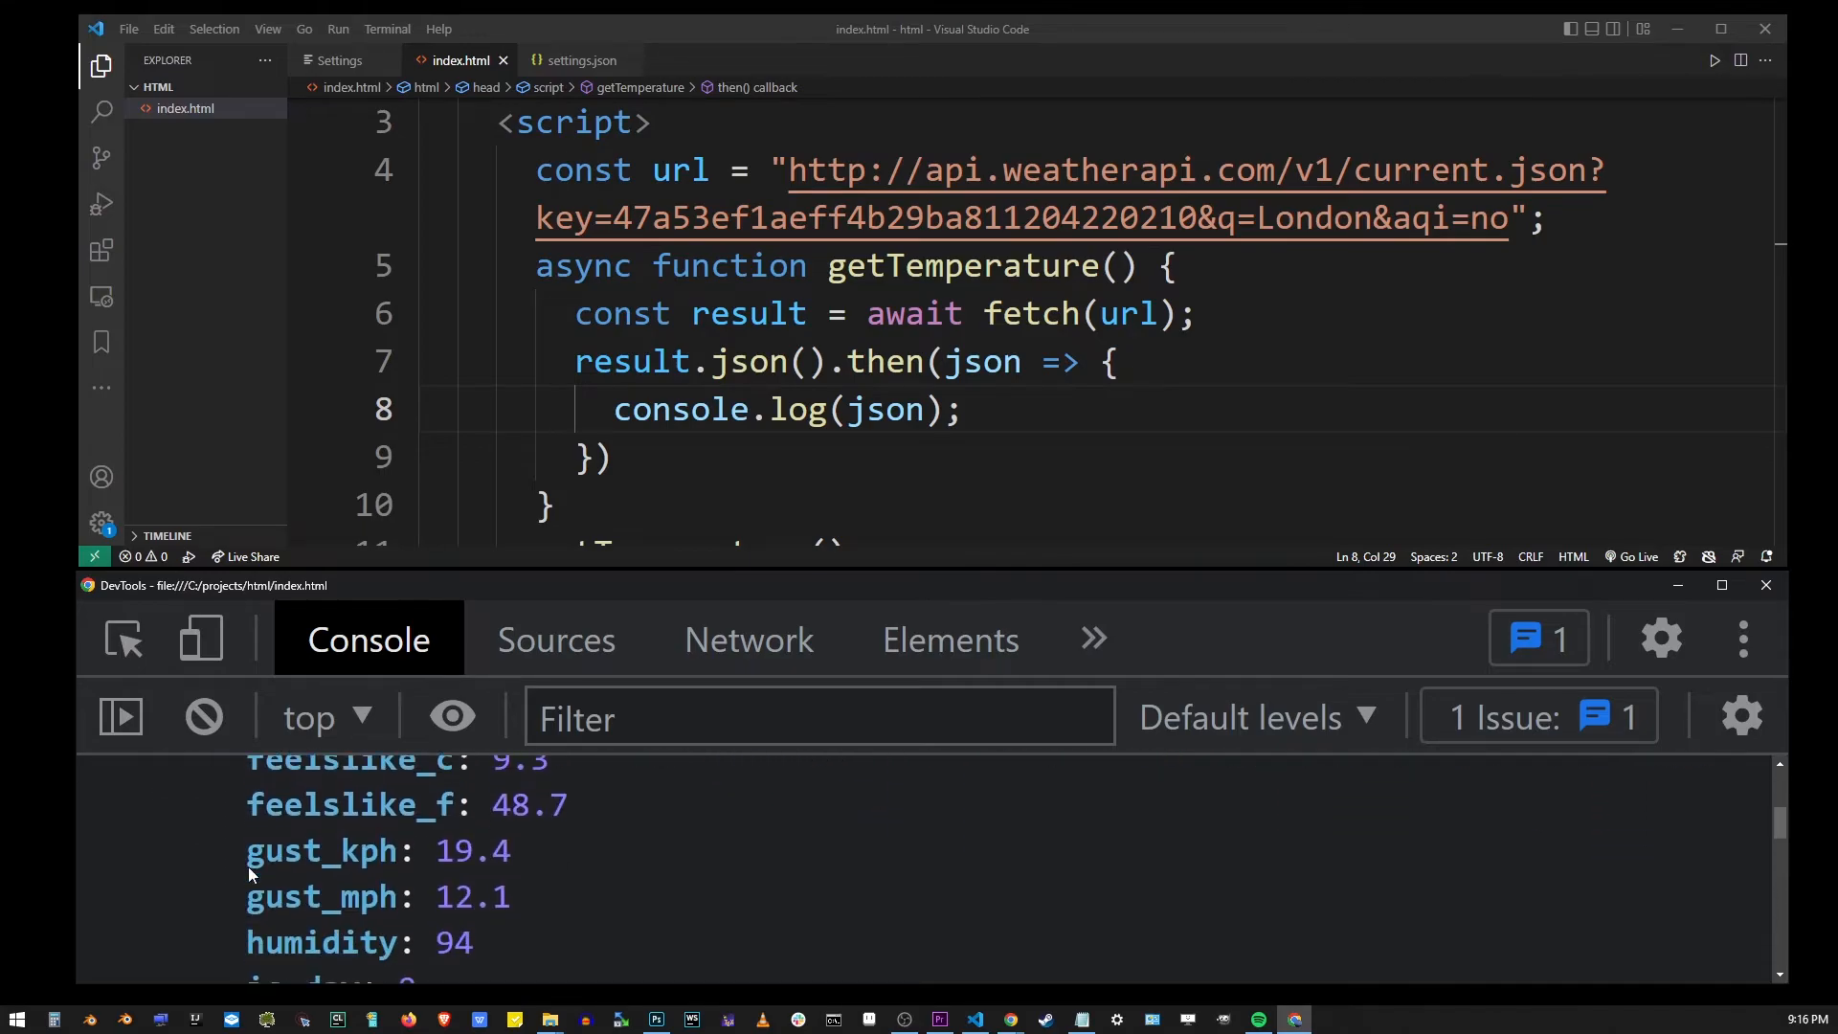
scroll(249, 866, down, 3)
scroll(248, 865, down, 2)
scroll(253, 866, down, 3)
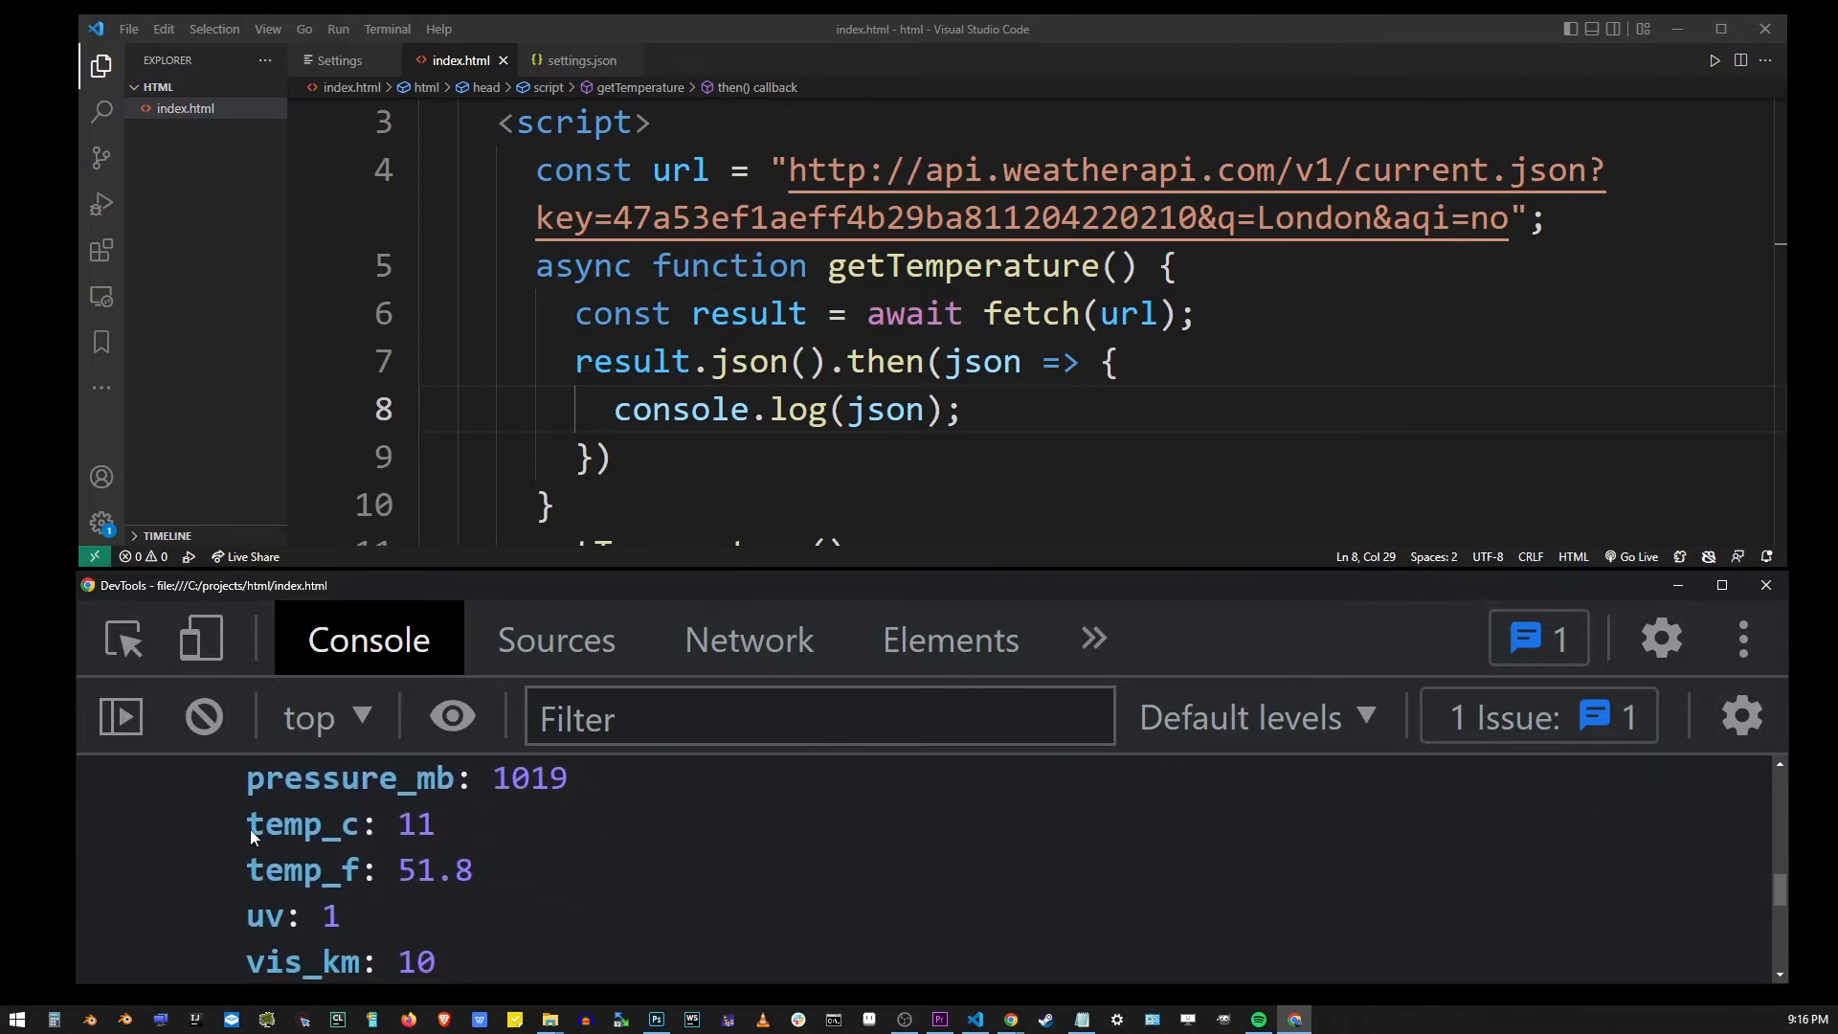
drag(248, 870, 362, 870)
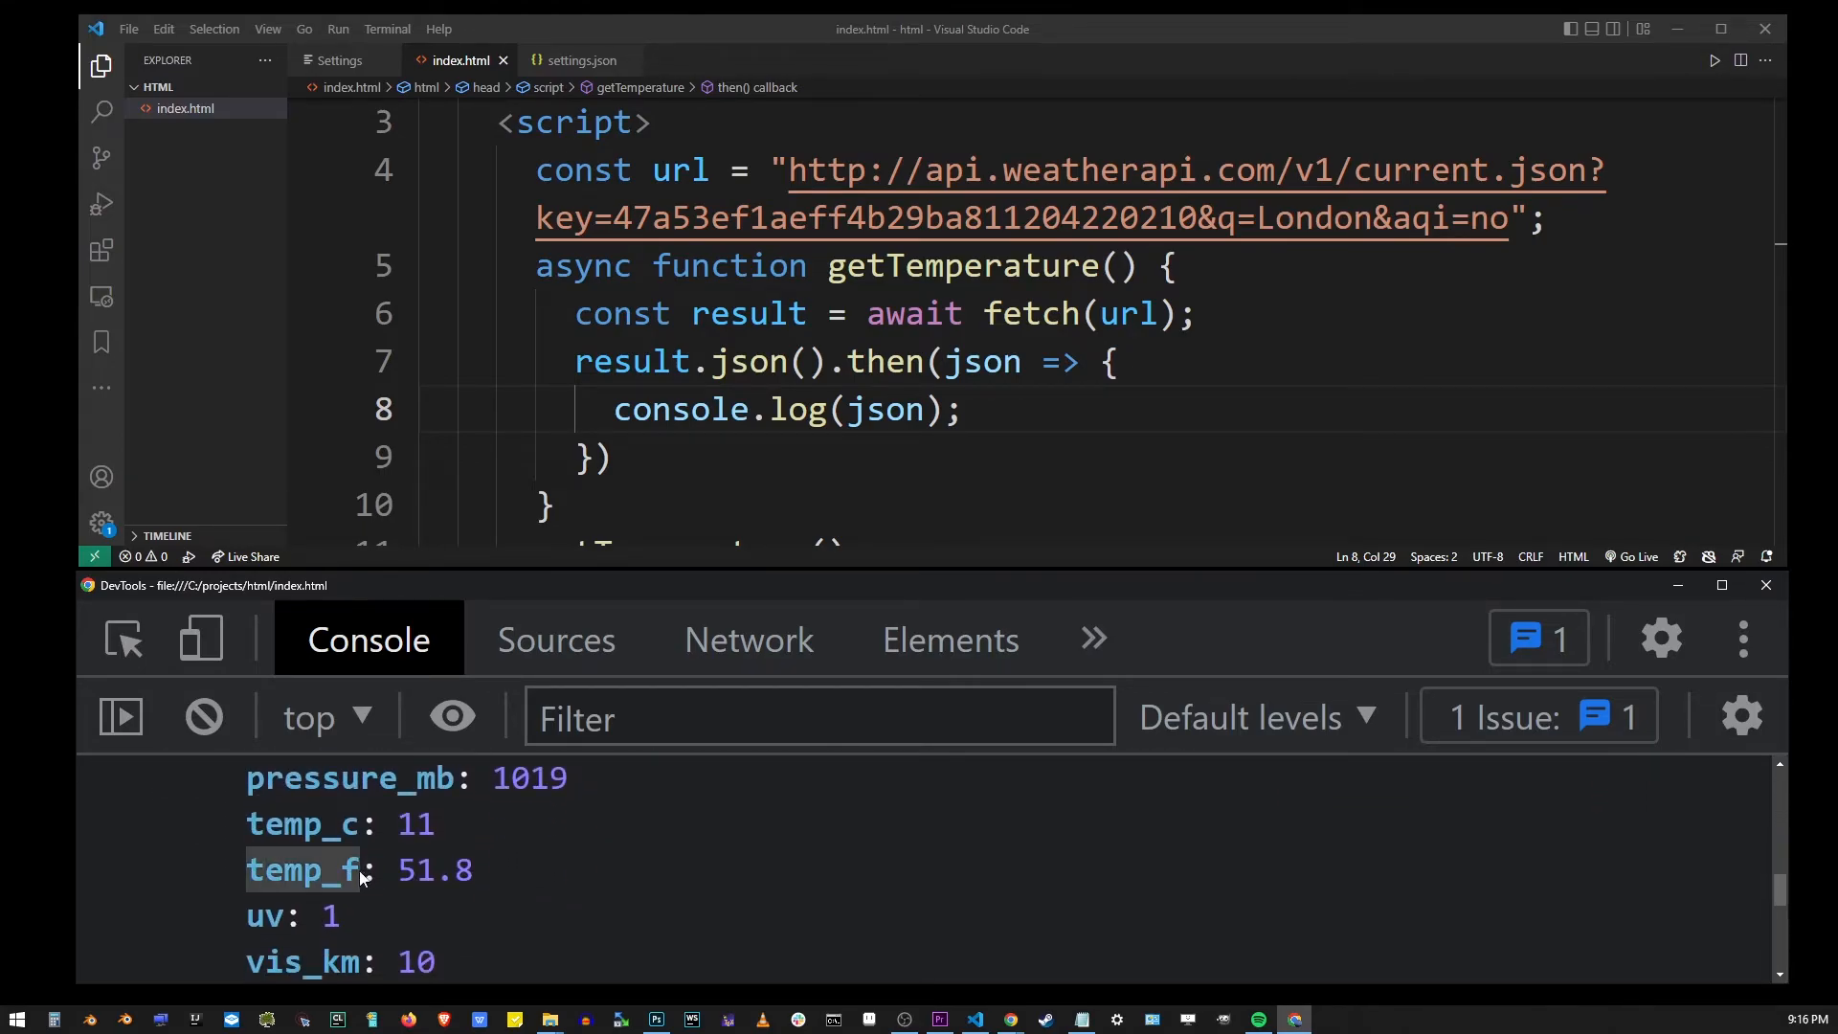
- Add const temp = json.current.temp_f; at the start of the callback
click(1001, 397)
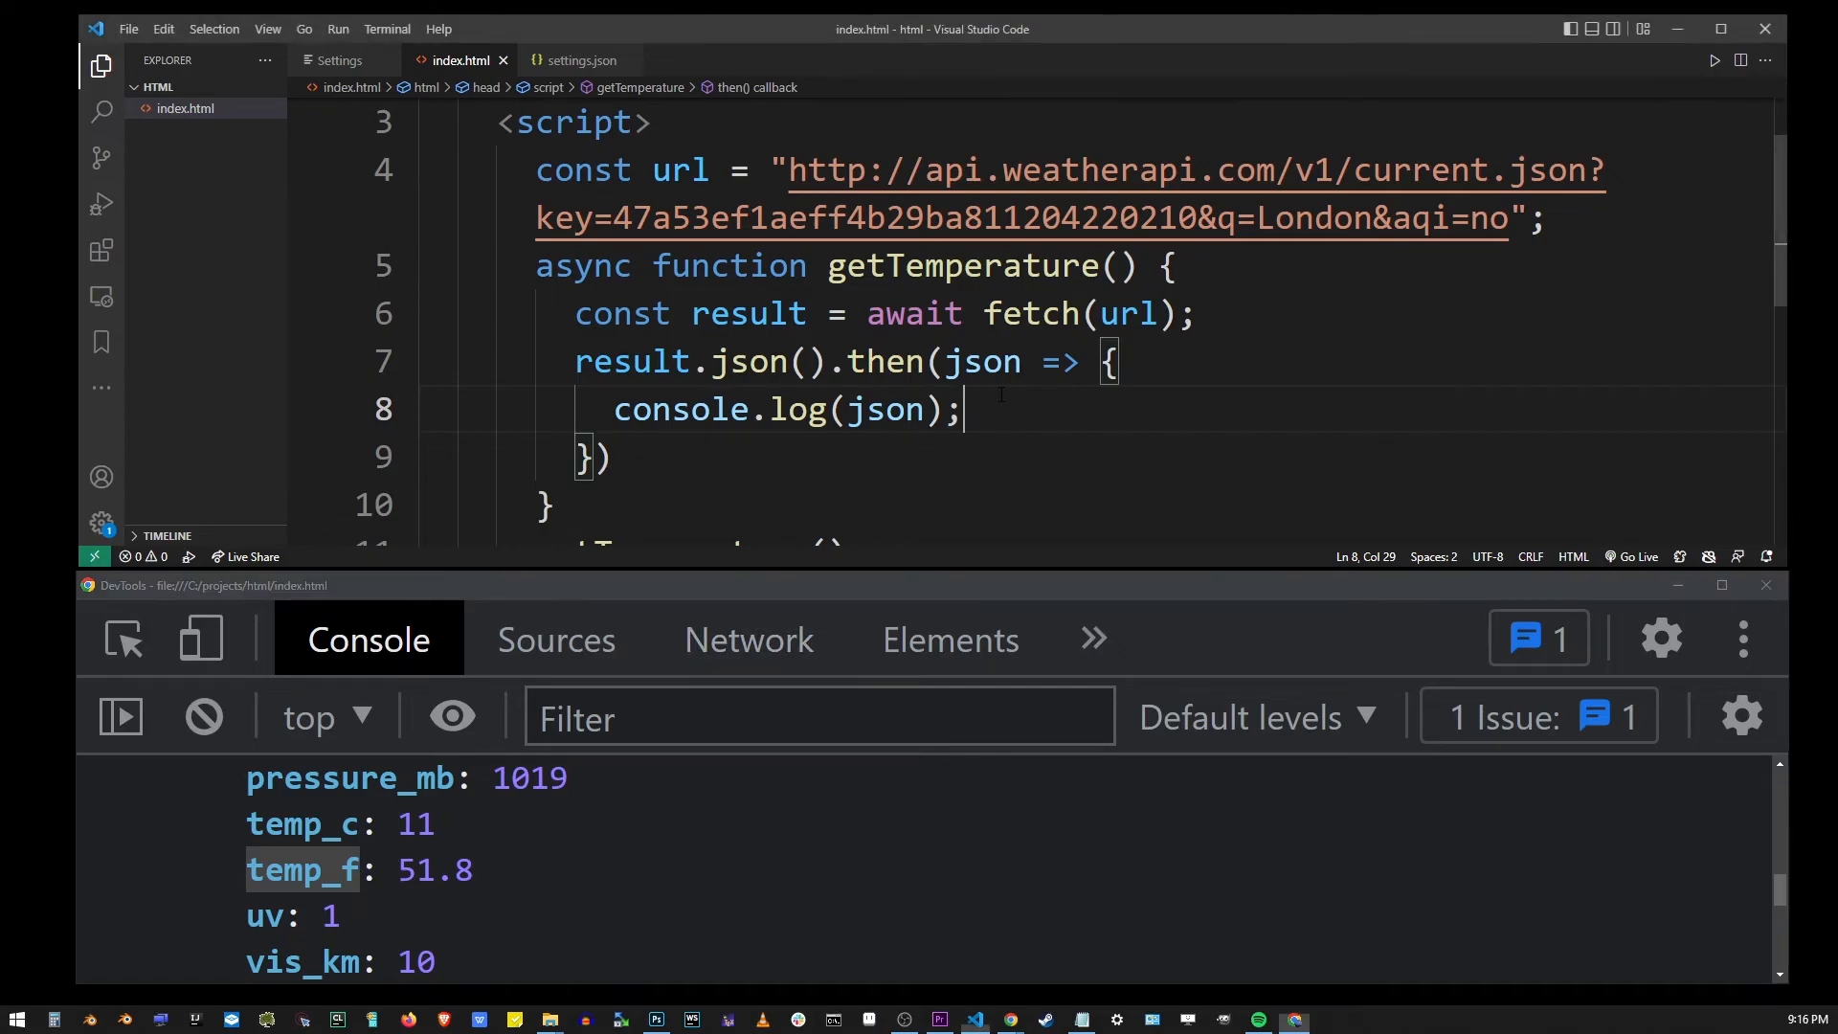
key(Up)
key(End)
key(Return)
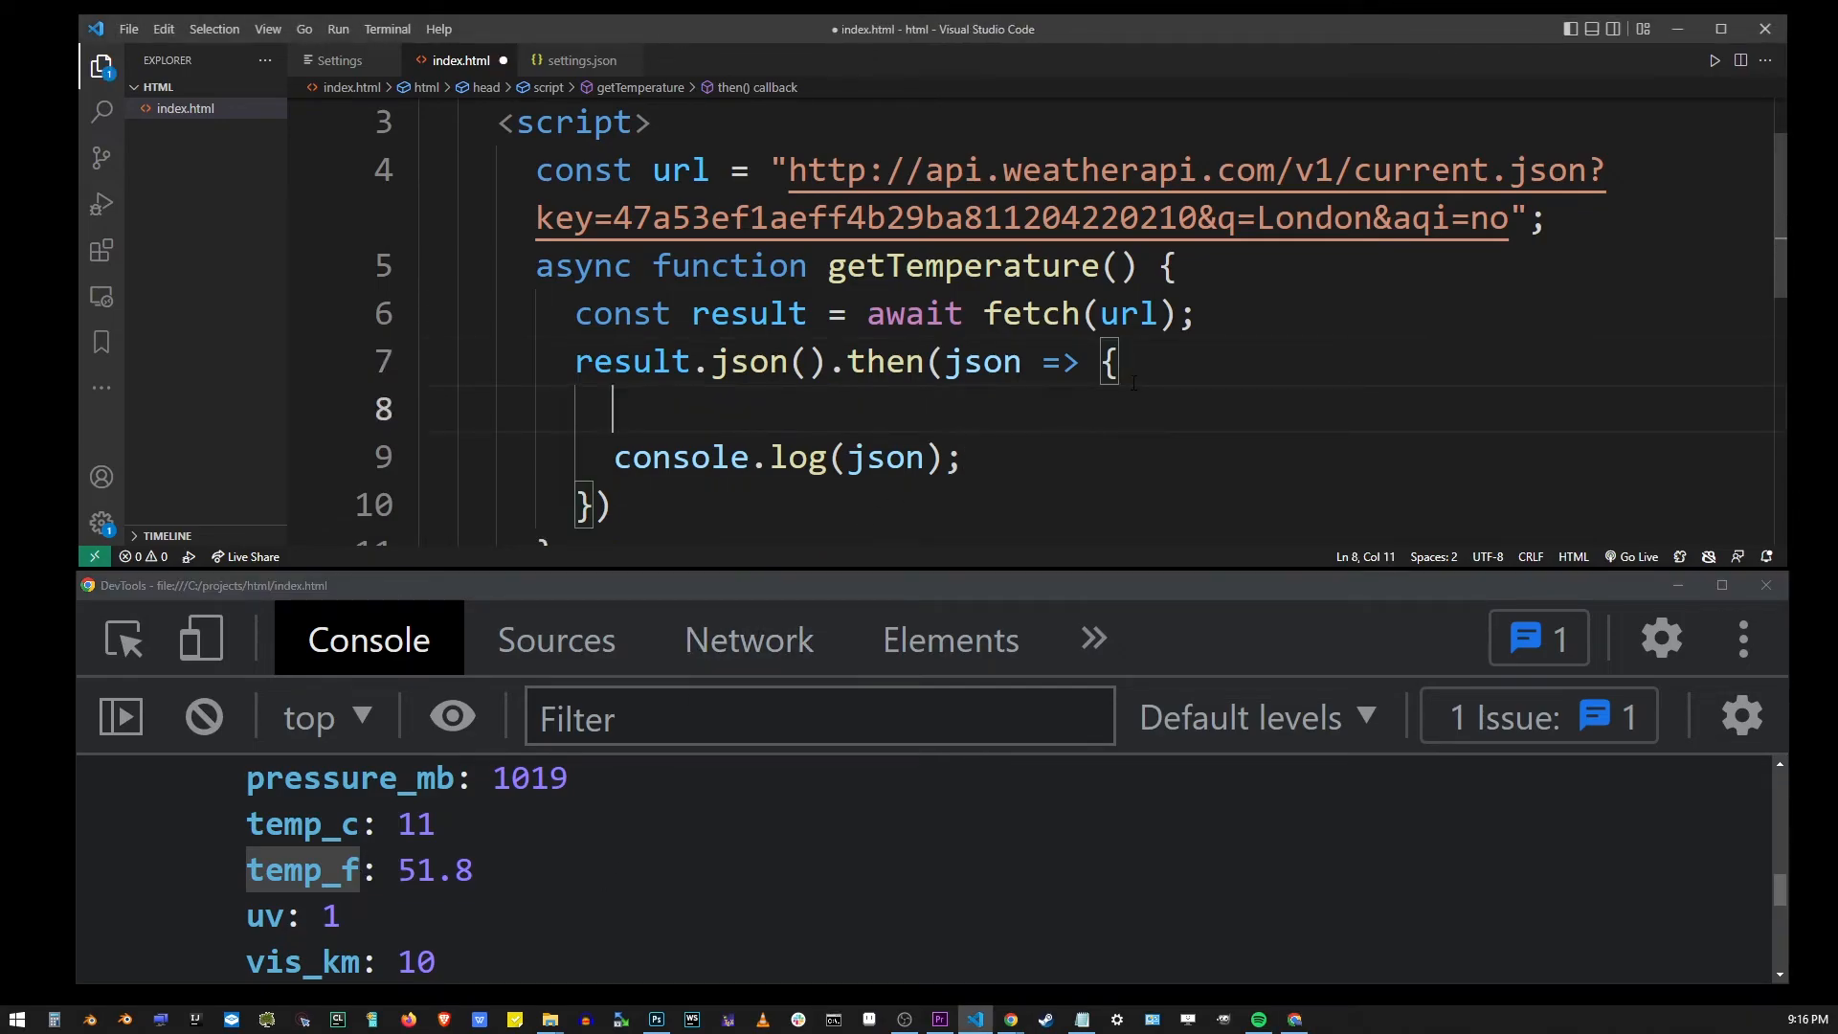
text(con)
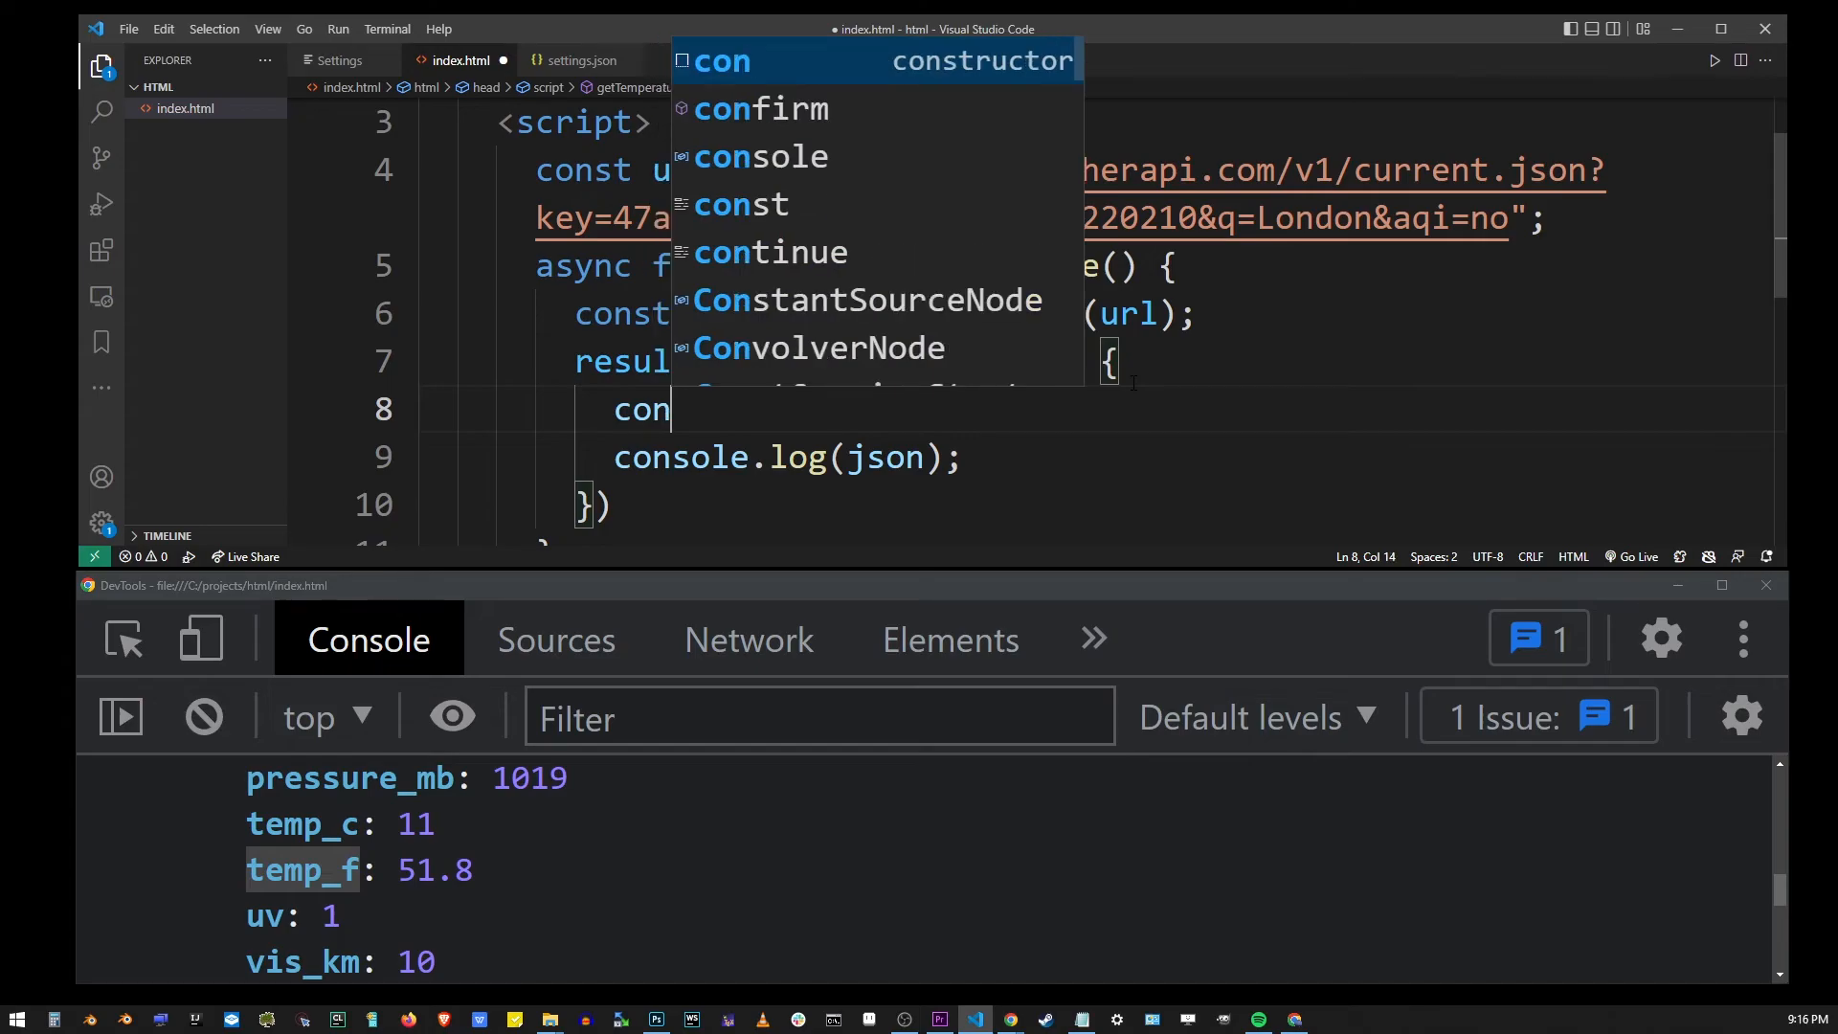
text(st temp = )
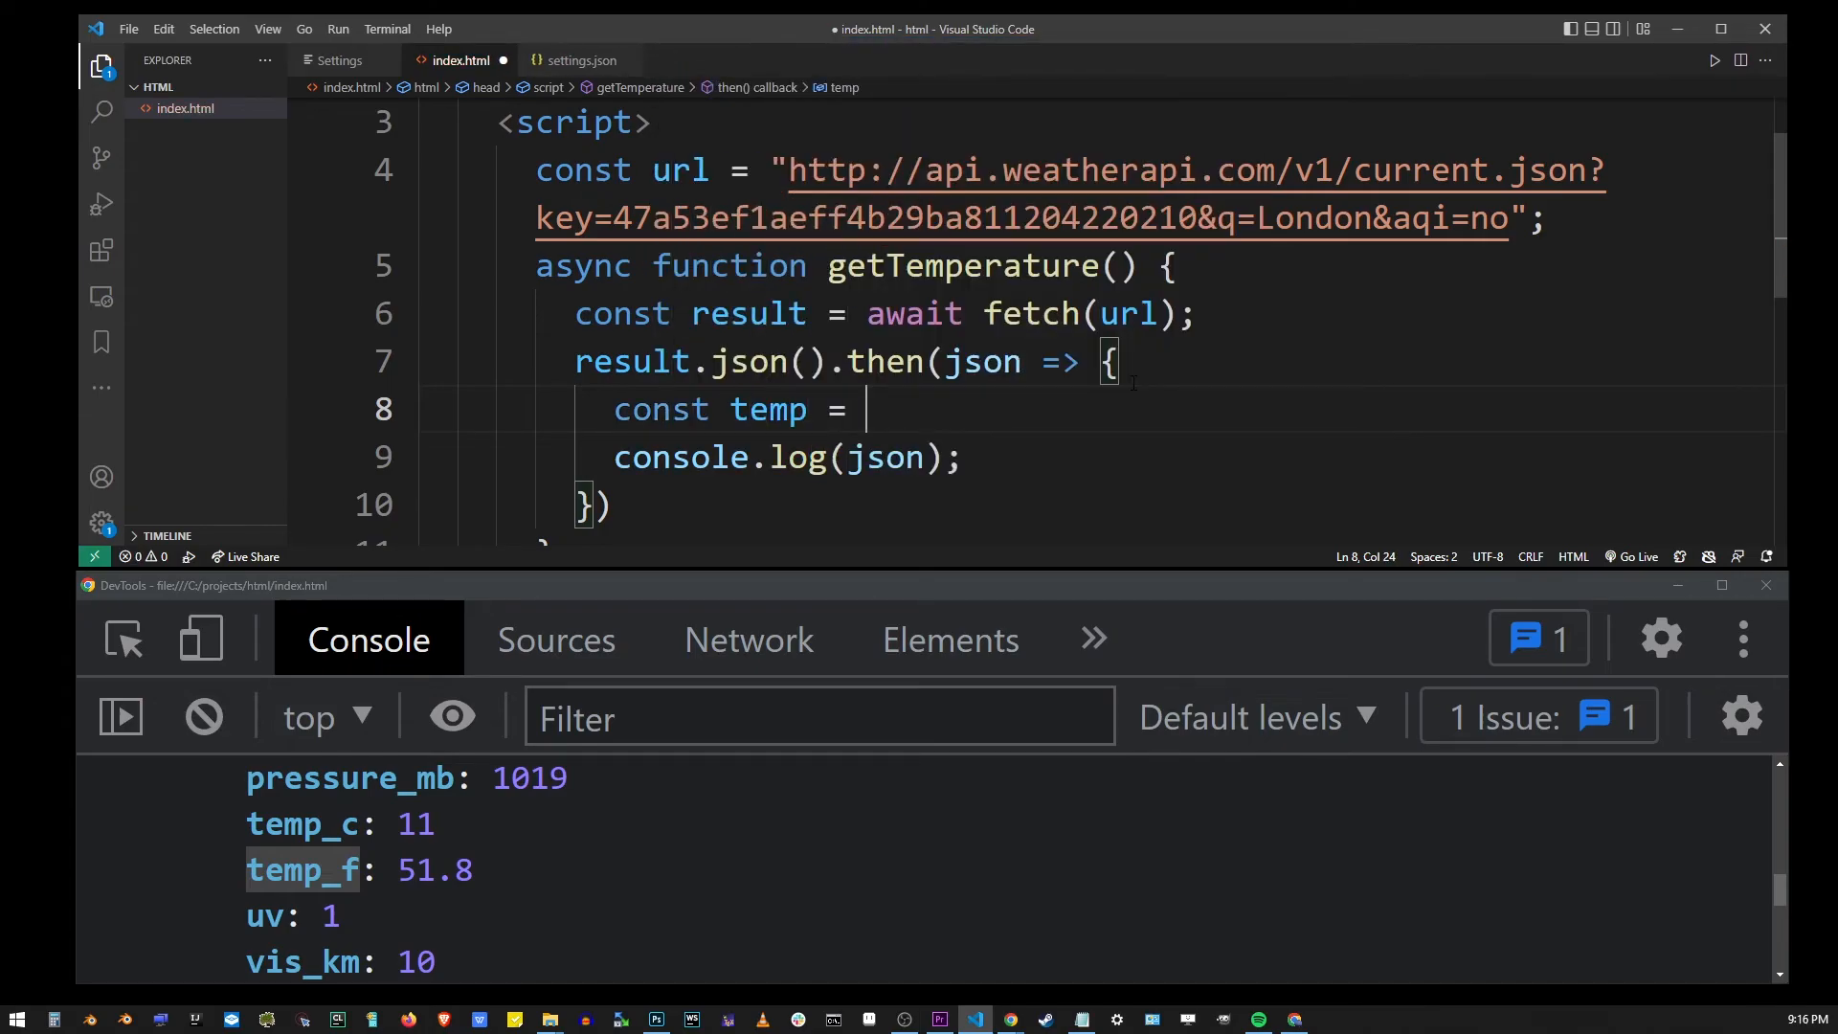
text(json.)
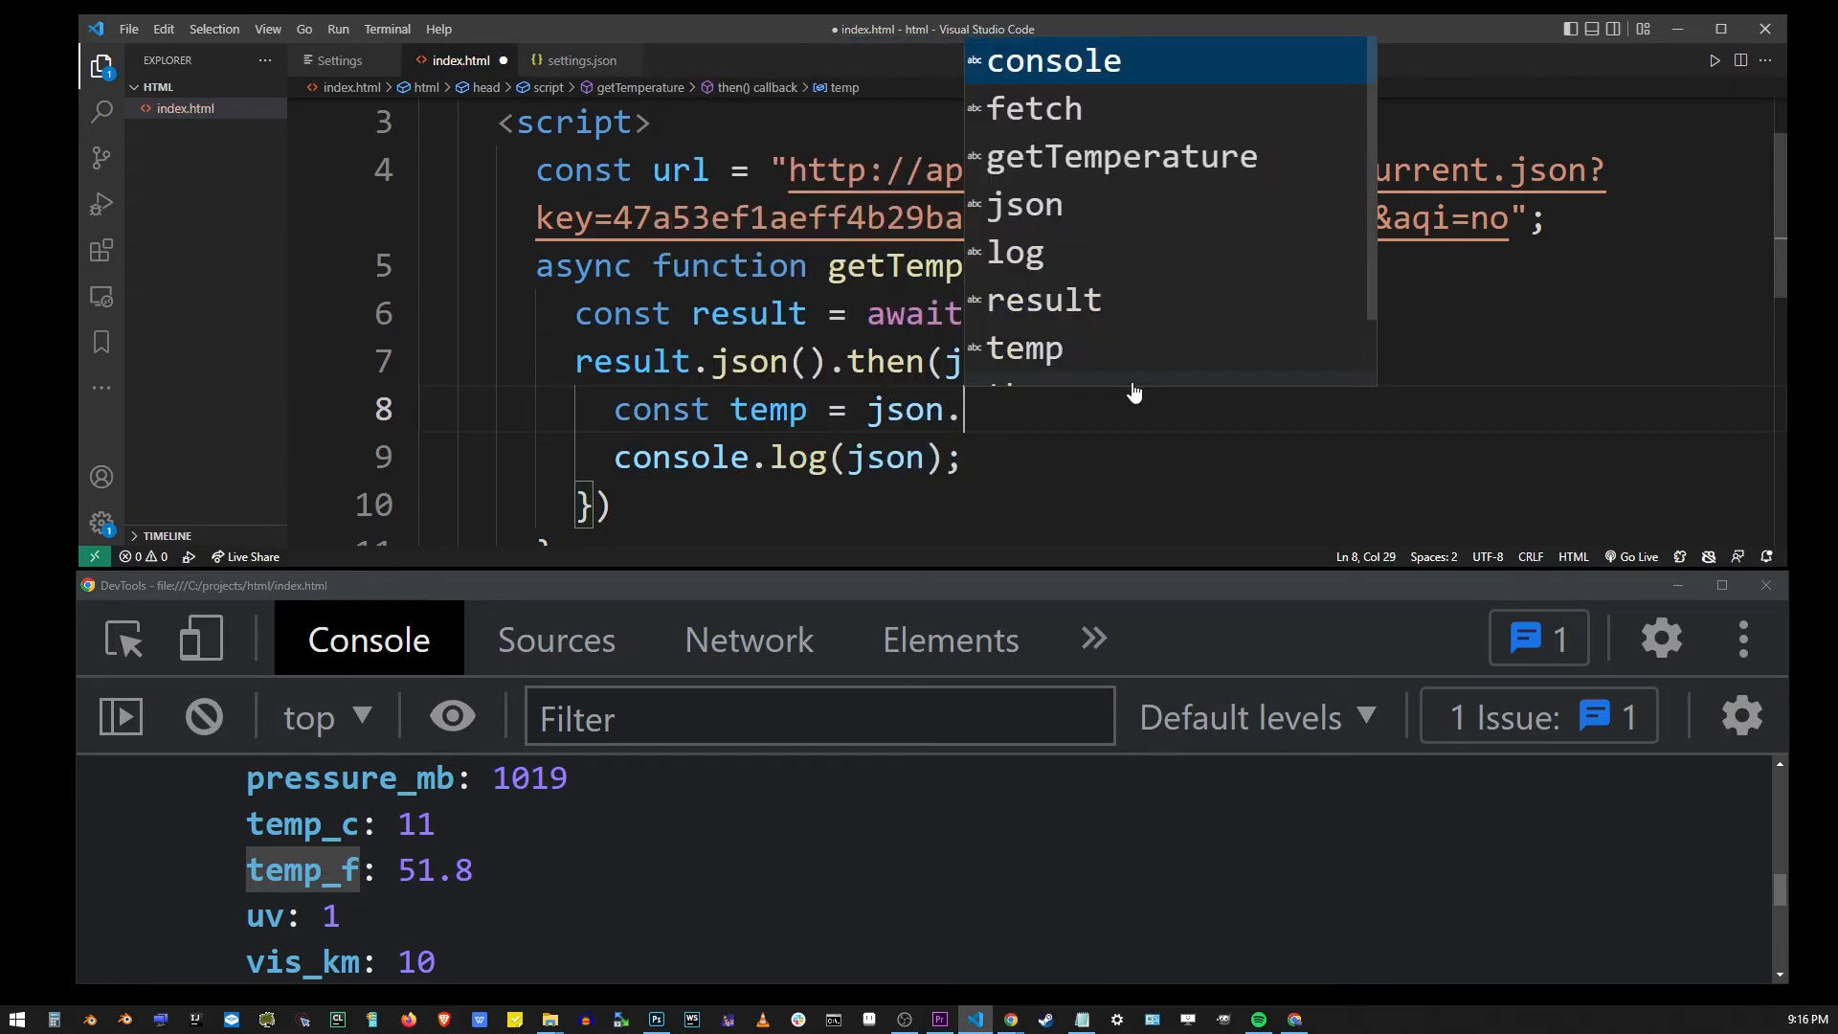
text(current.)
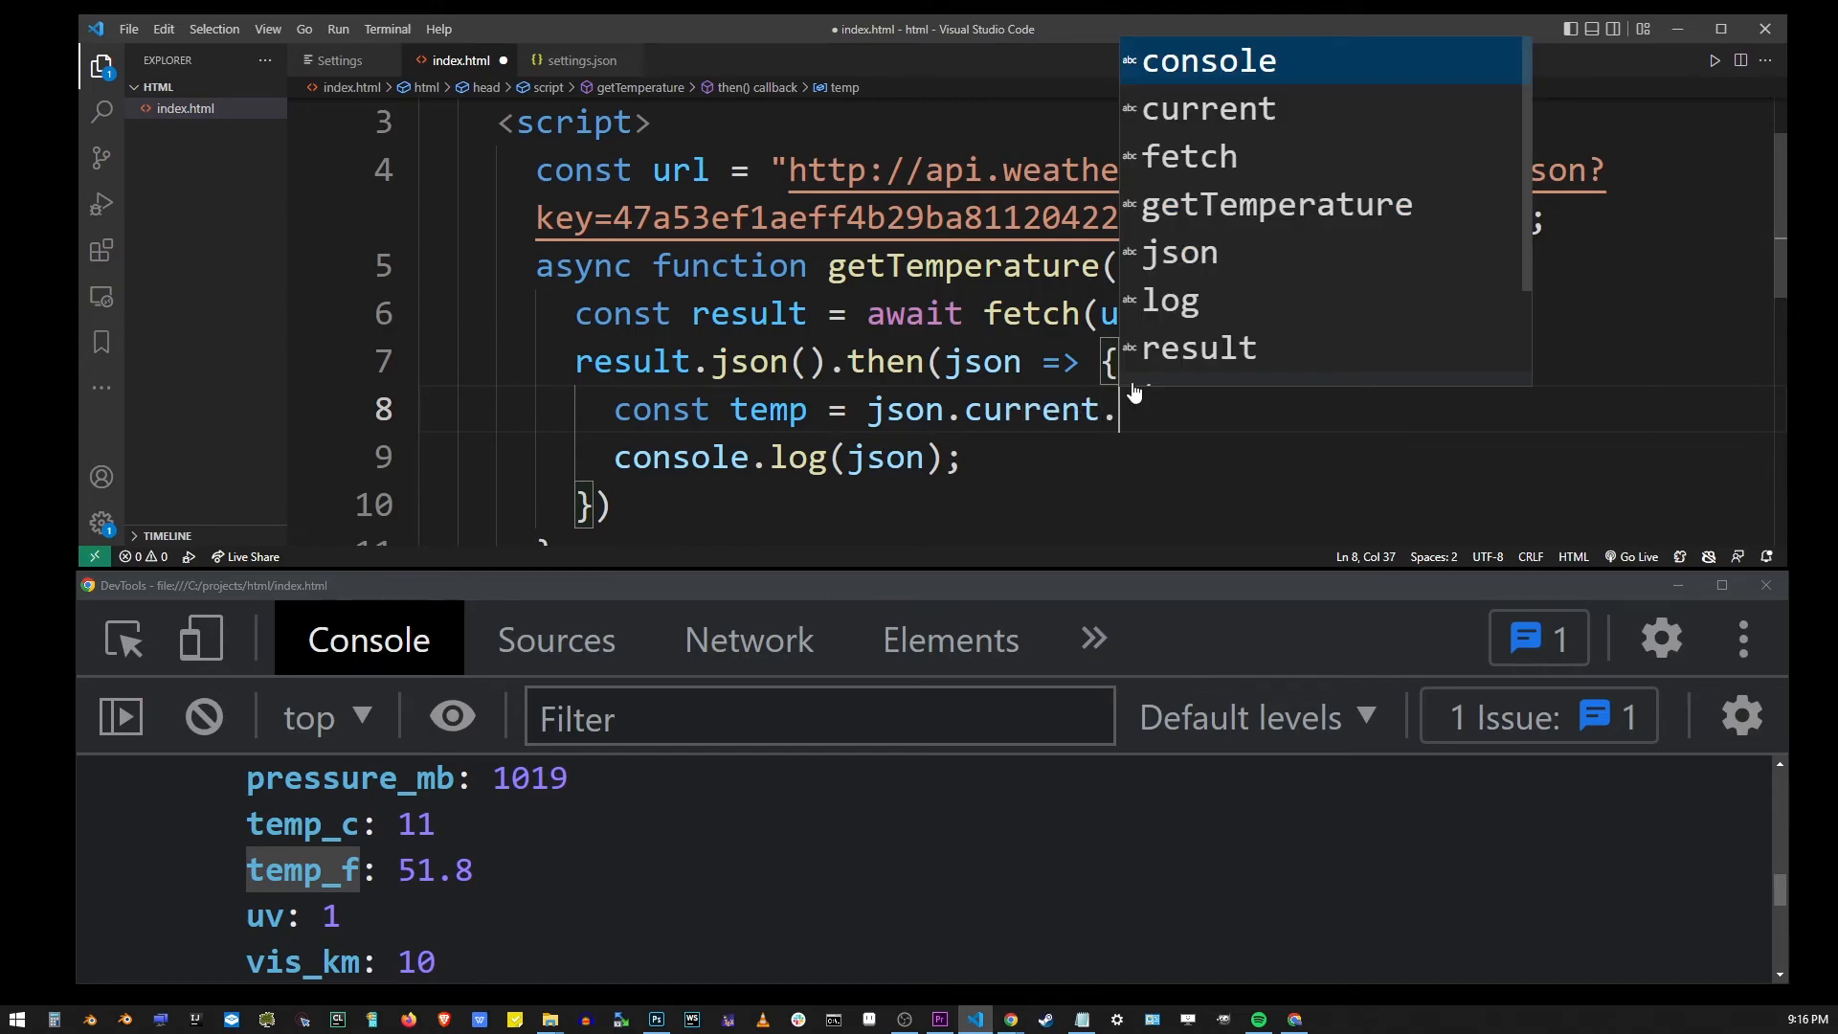
text(temp_f;)
key(shift+Home)
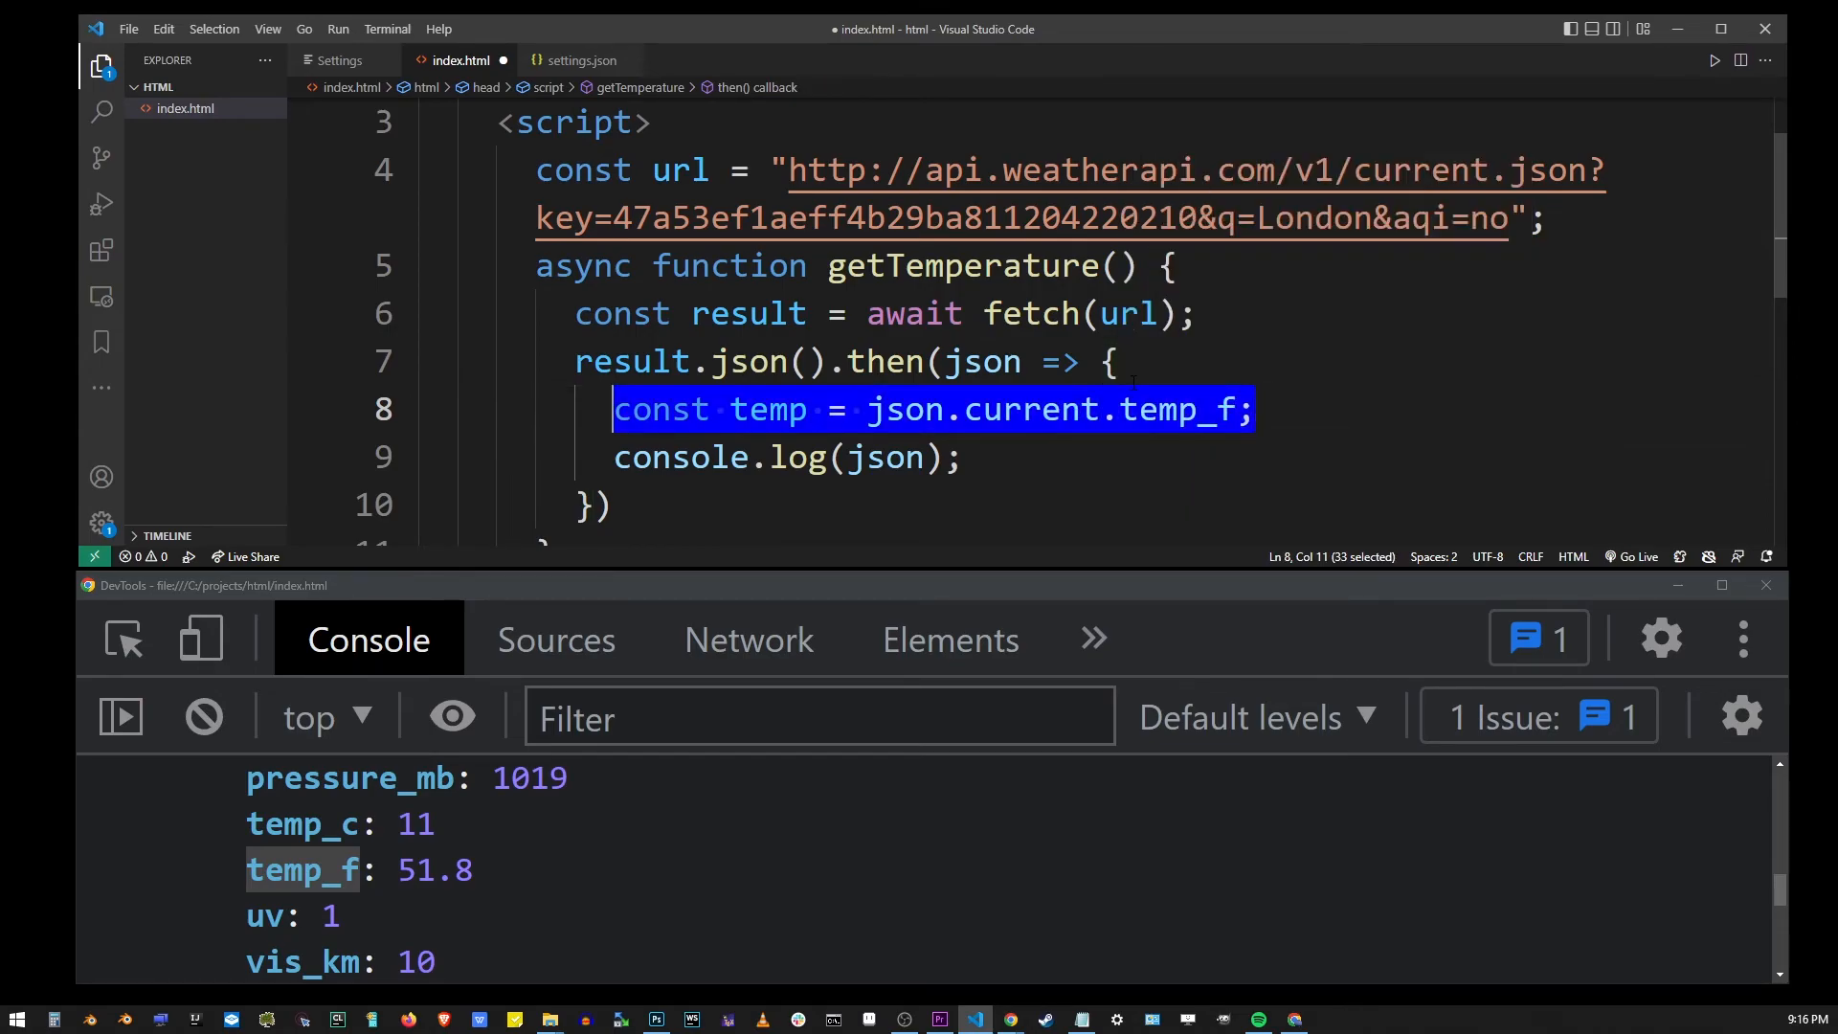
- Change console.log(json) to console.log(temp) and save the script
key(Home)
key(ctrl+Right)
key(ctrl+Right)
key(Down)
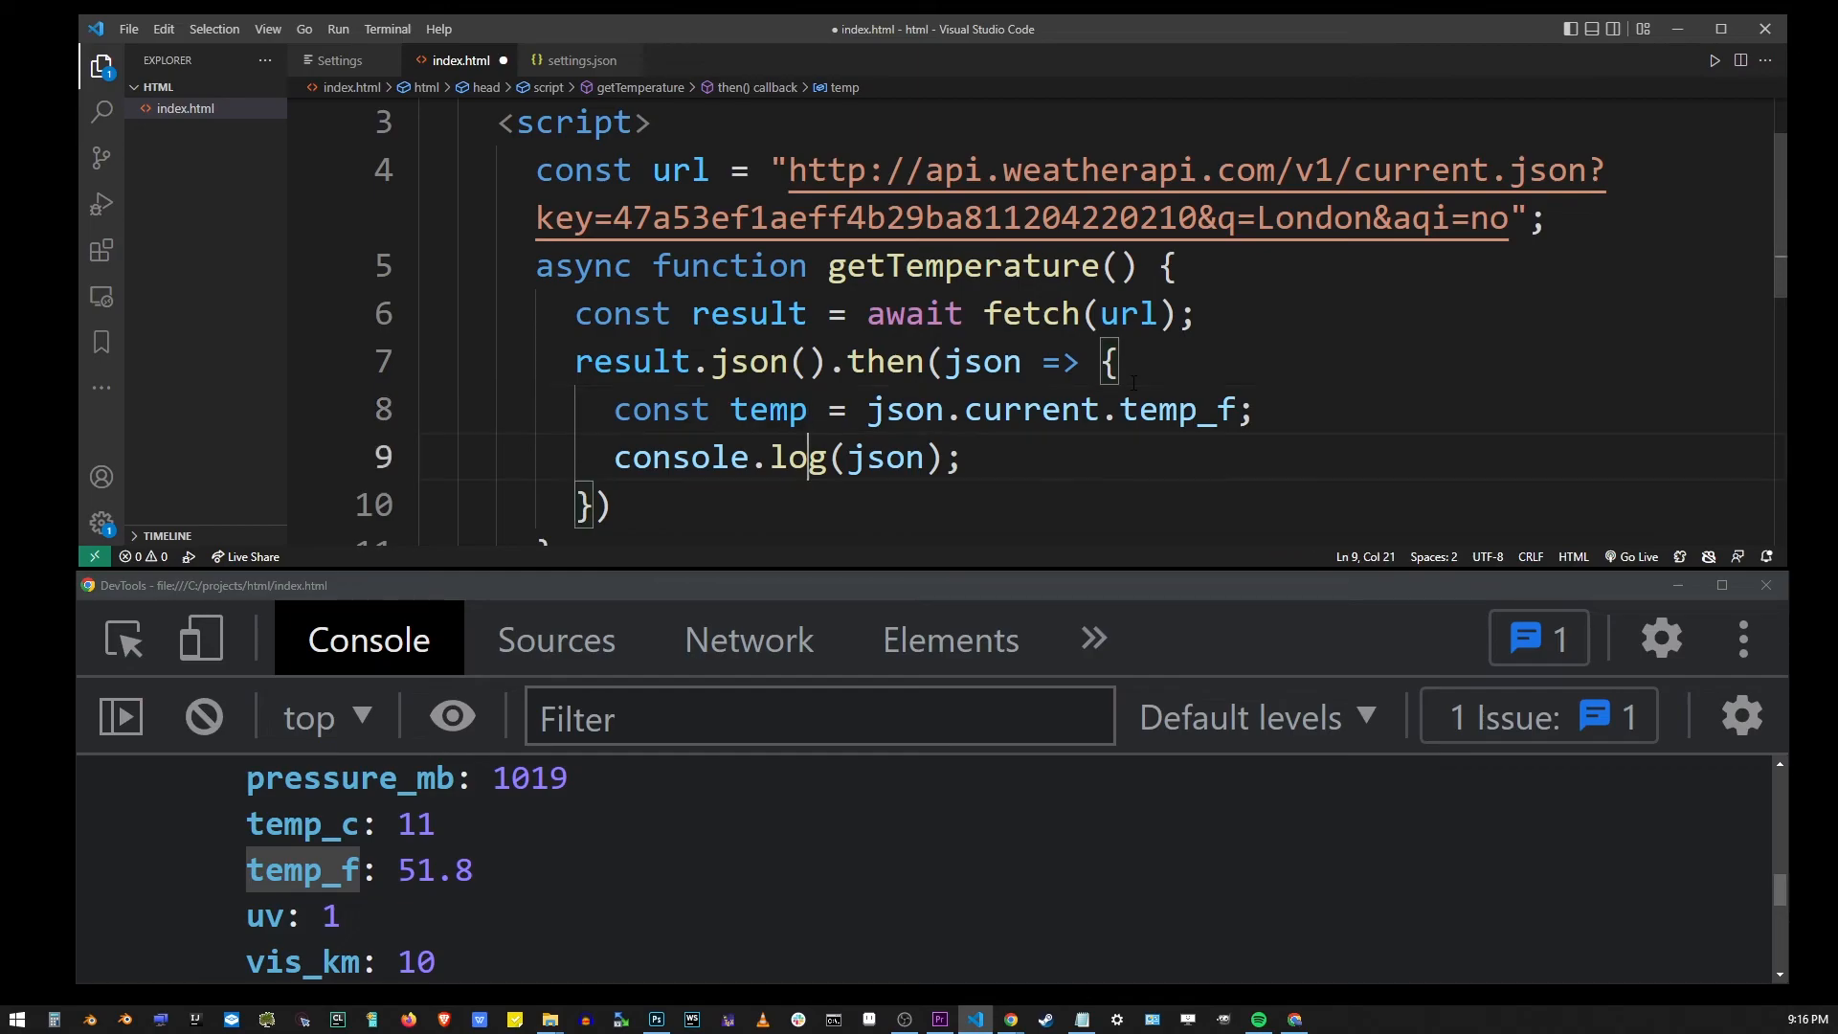
key(ctrl+Right)
key(Right)
key(ctrl+shift+Right)
text(temp)
key(ctrl+s)
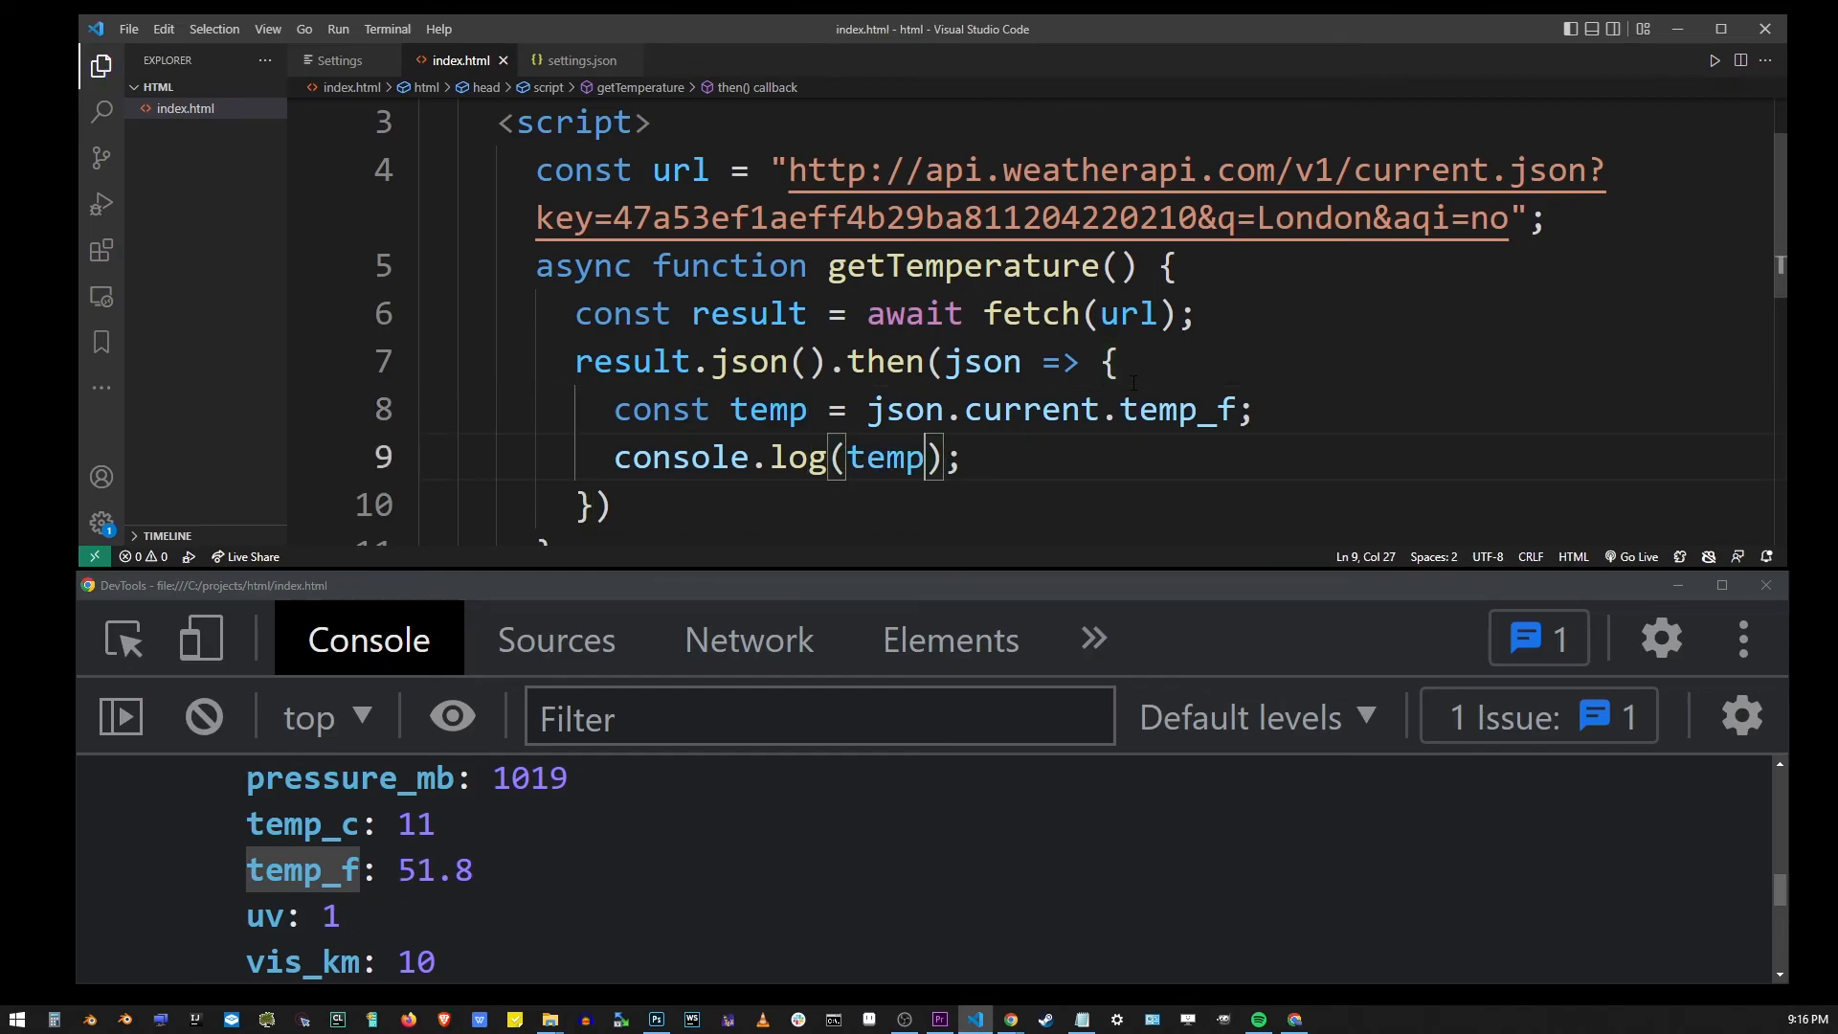
- Reload the page and check the console logs 51.8
click(954, 827)
key(F5)
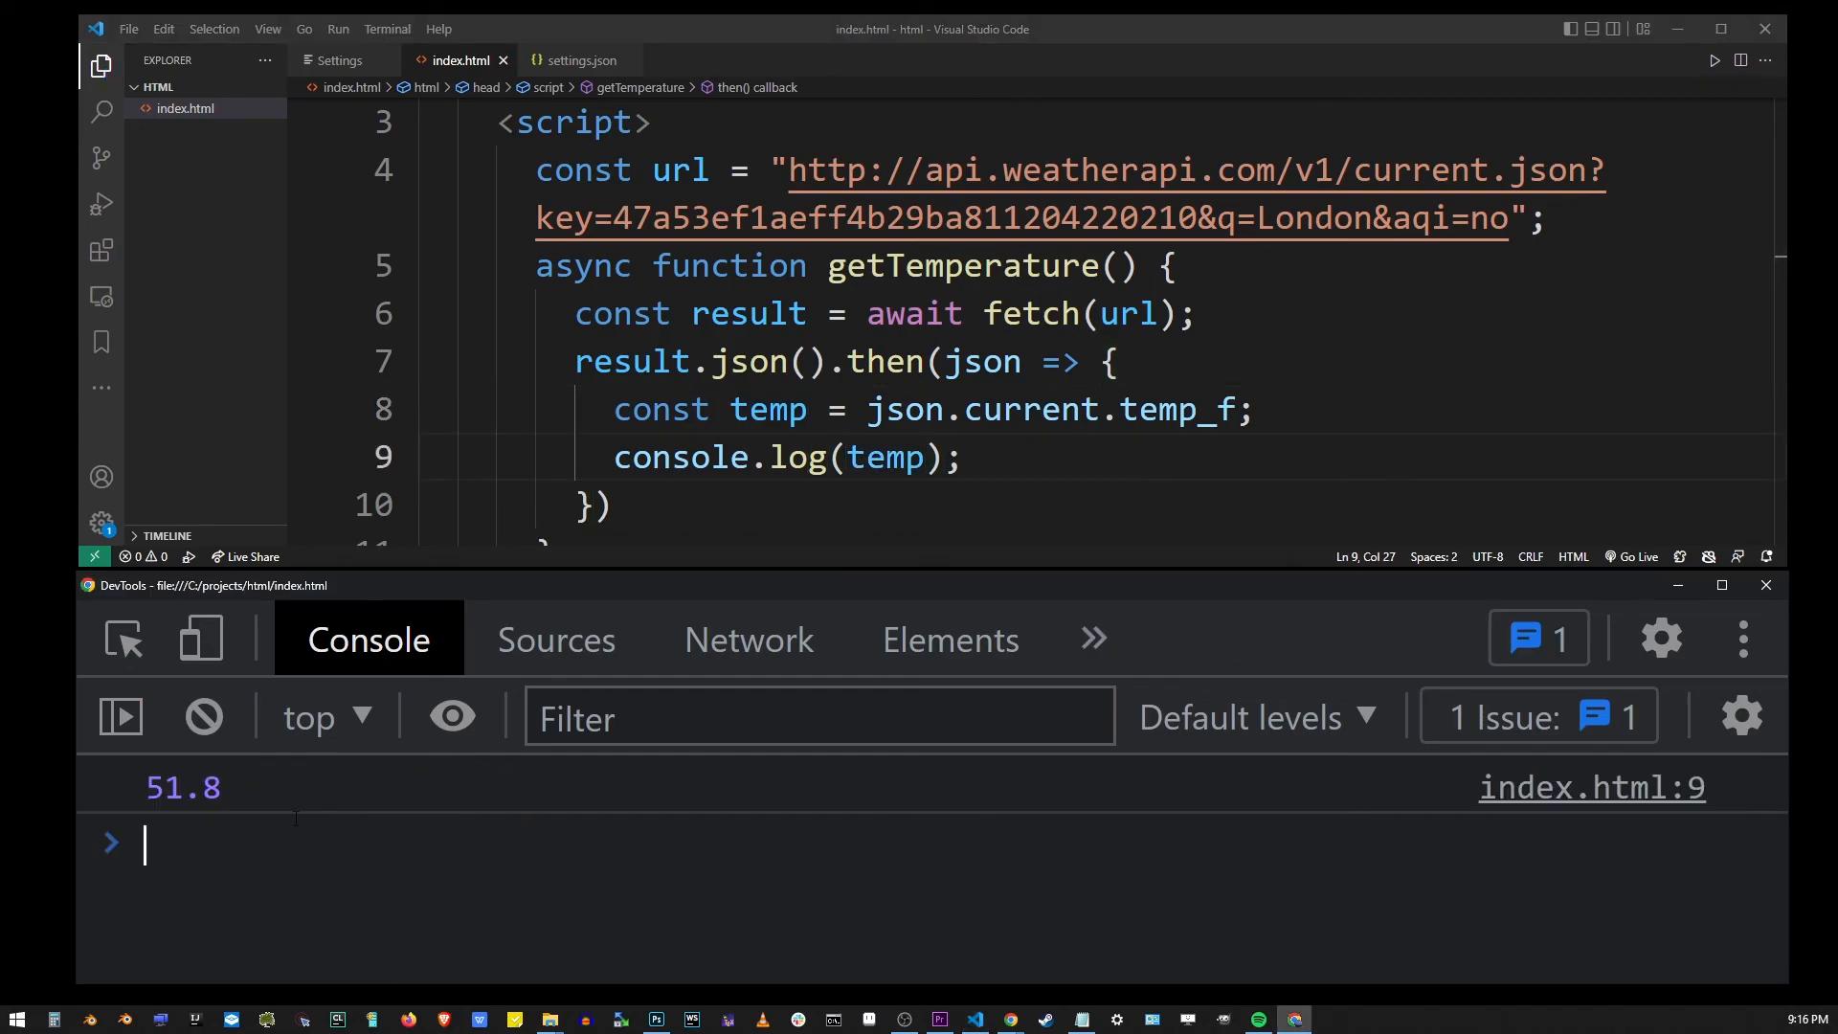
click(183, 787)
double_click(183, 787)
click(240, 786)
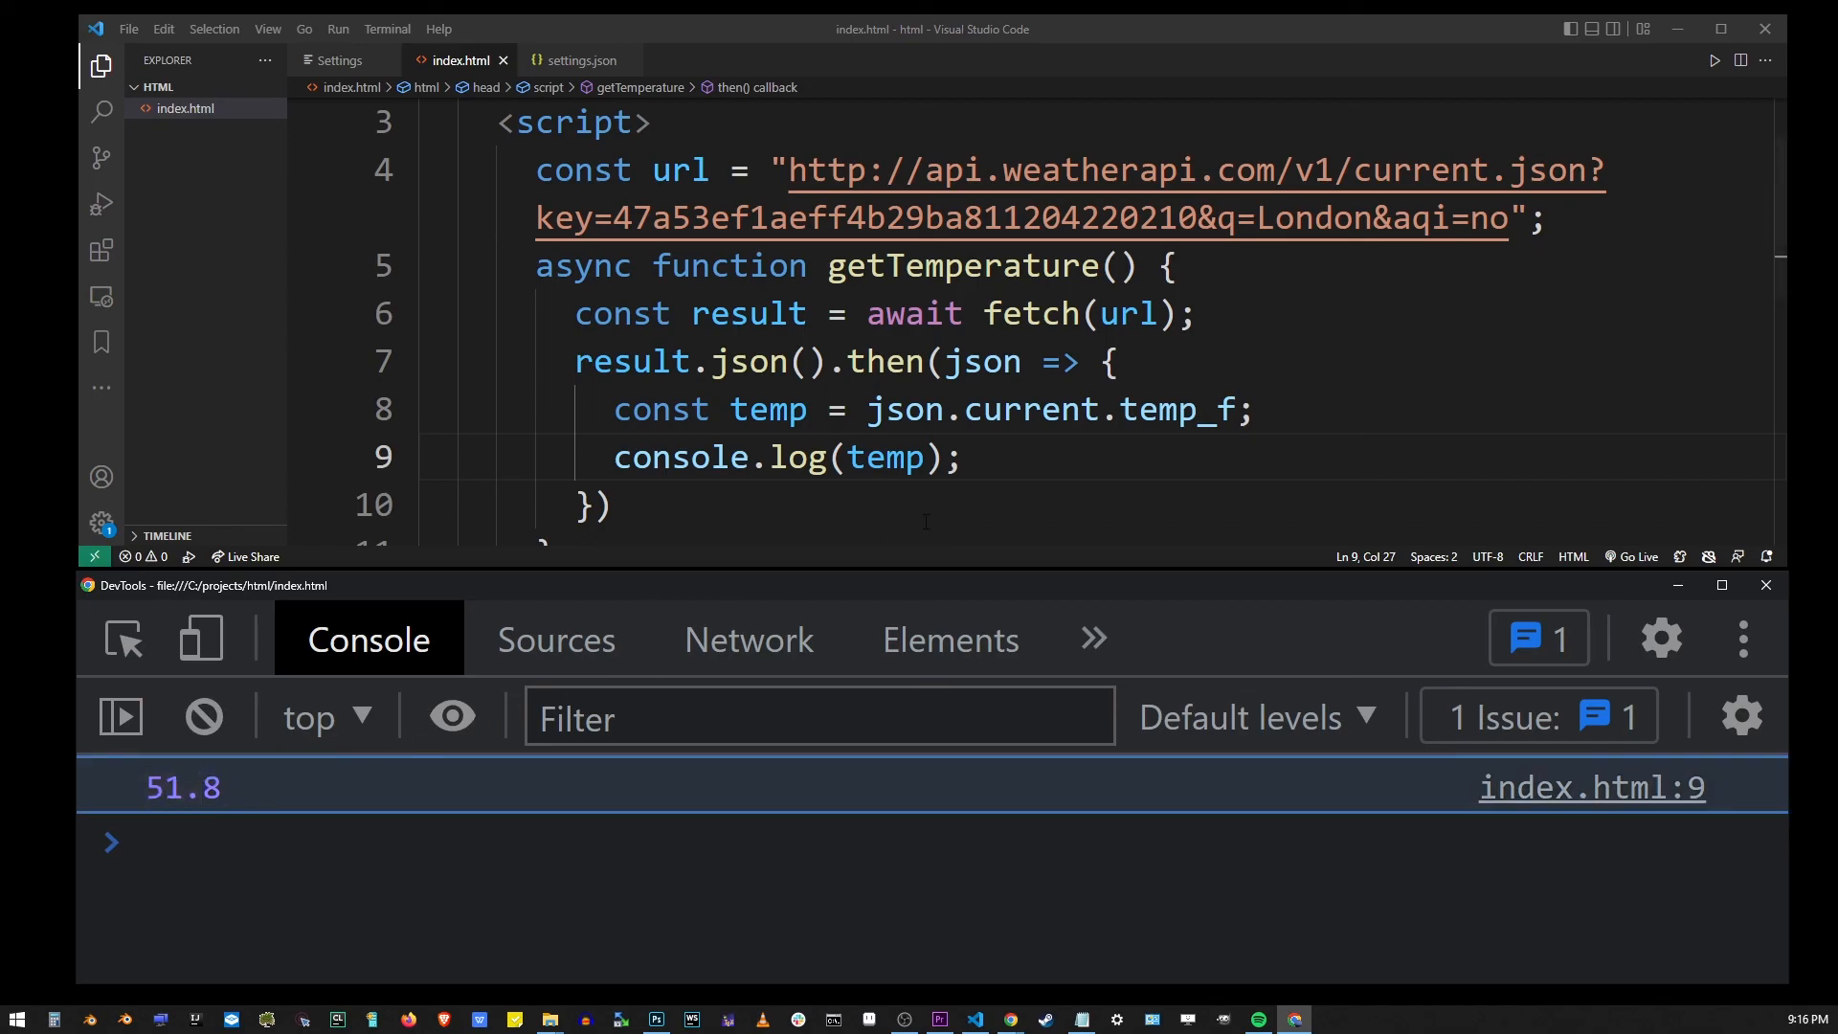